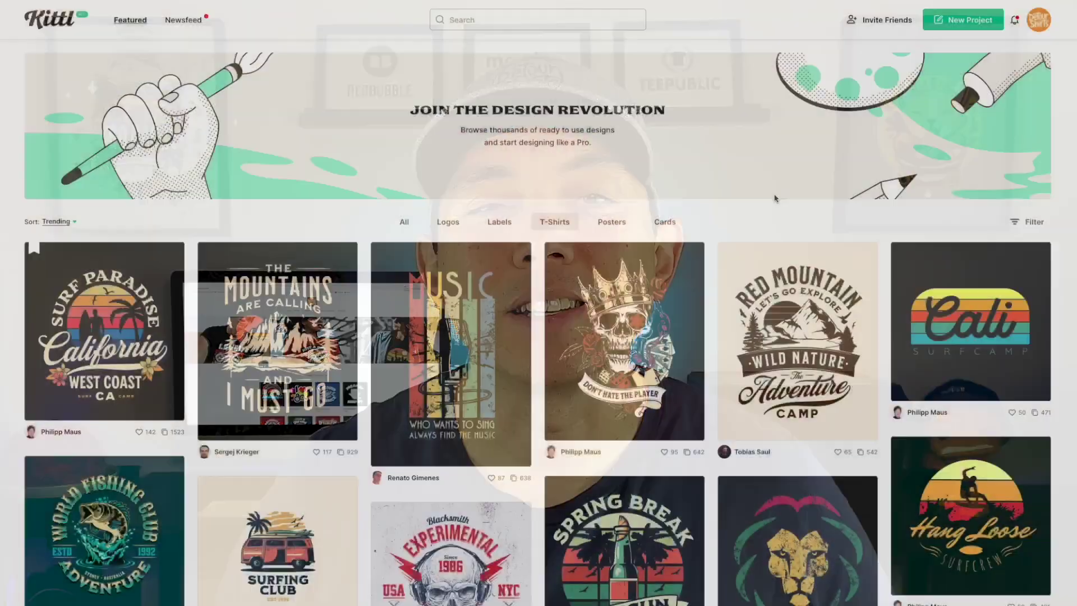
- Examine the trending T-shirt design templates in the featured gallery
scroll(776, 197, "down", 2)
scroll(776, 198, "down", 8)
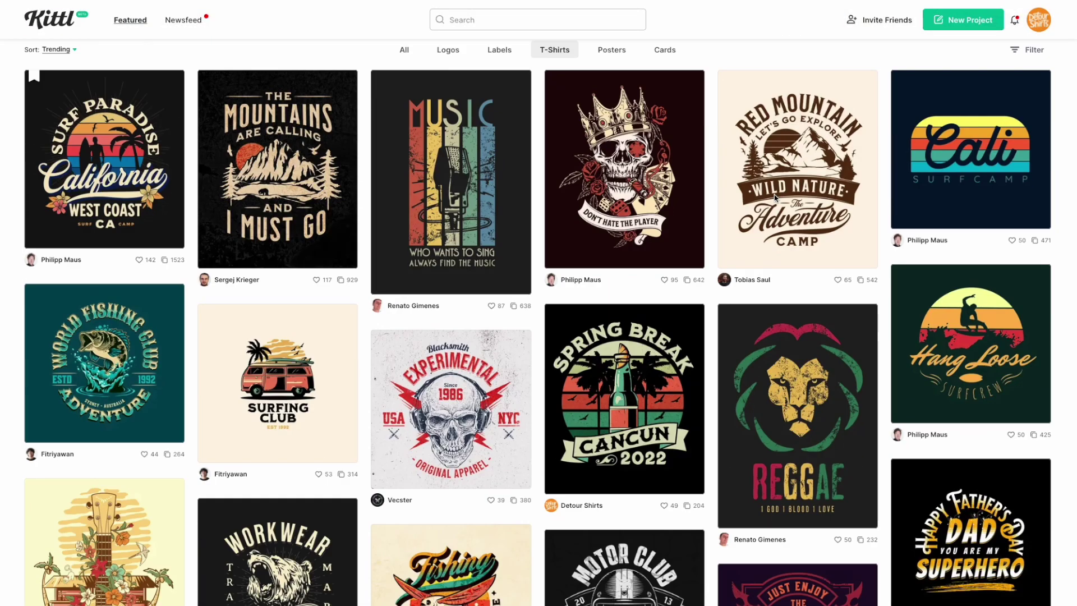
scroll(776, 198, "down", 6)
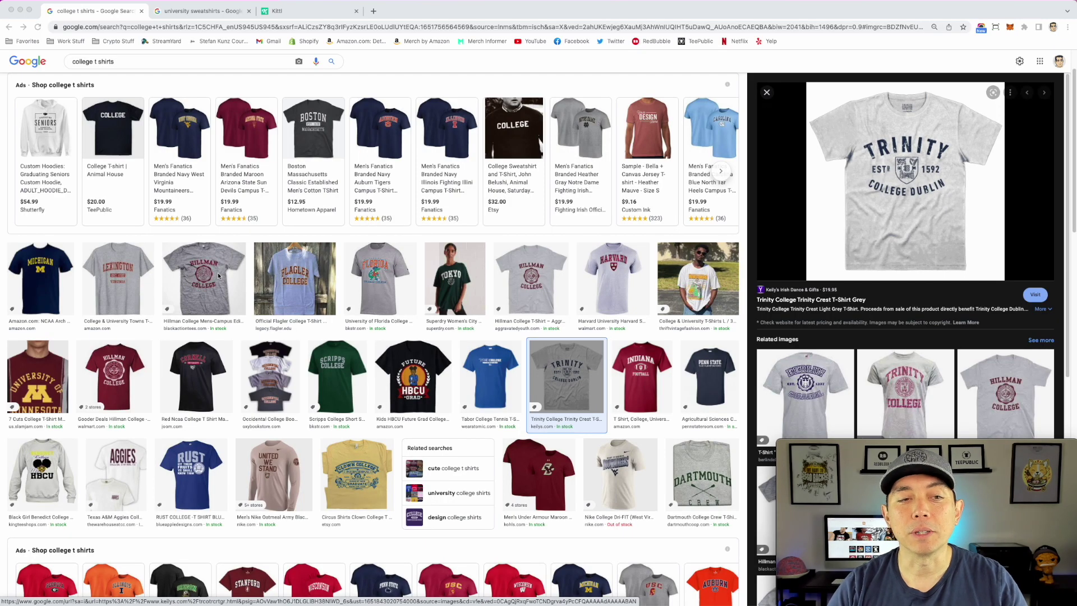
- Examine the lettering and crest layouts of the Hillman College and Indiana Football shirts in the Google college t shirts results
left_click(205, 273)
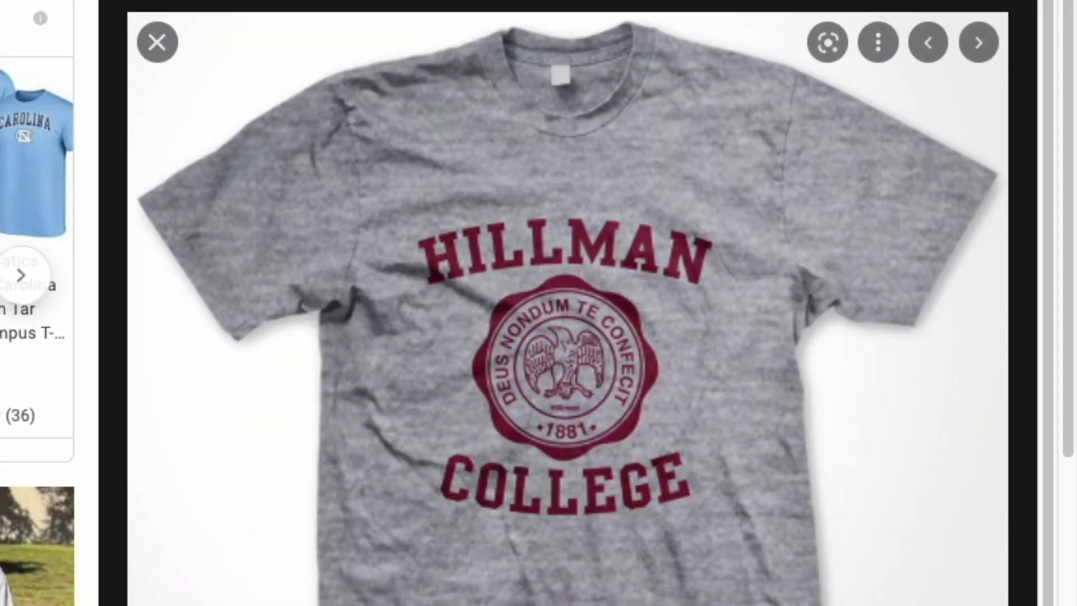
key("Right")
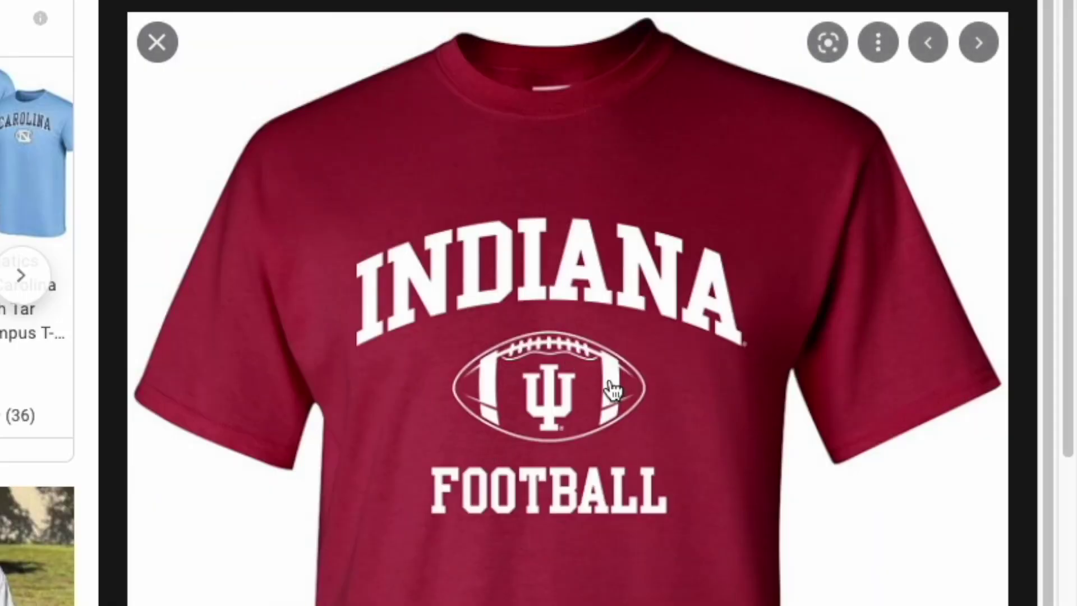
key("Right")
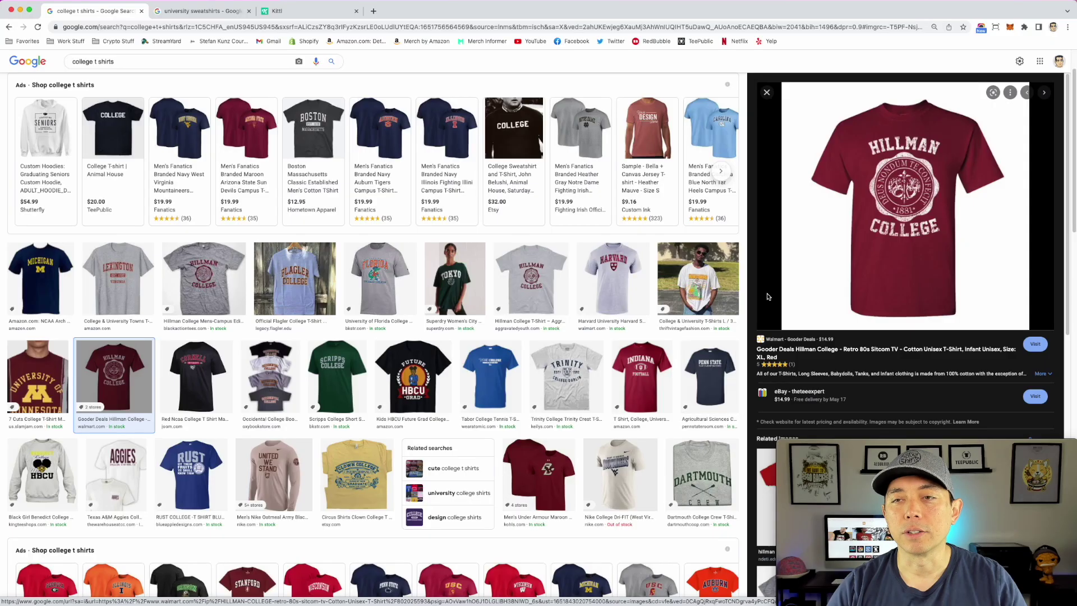
scroll(769, 299, "down", 5)
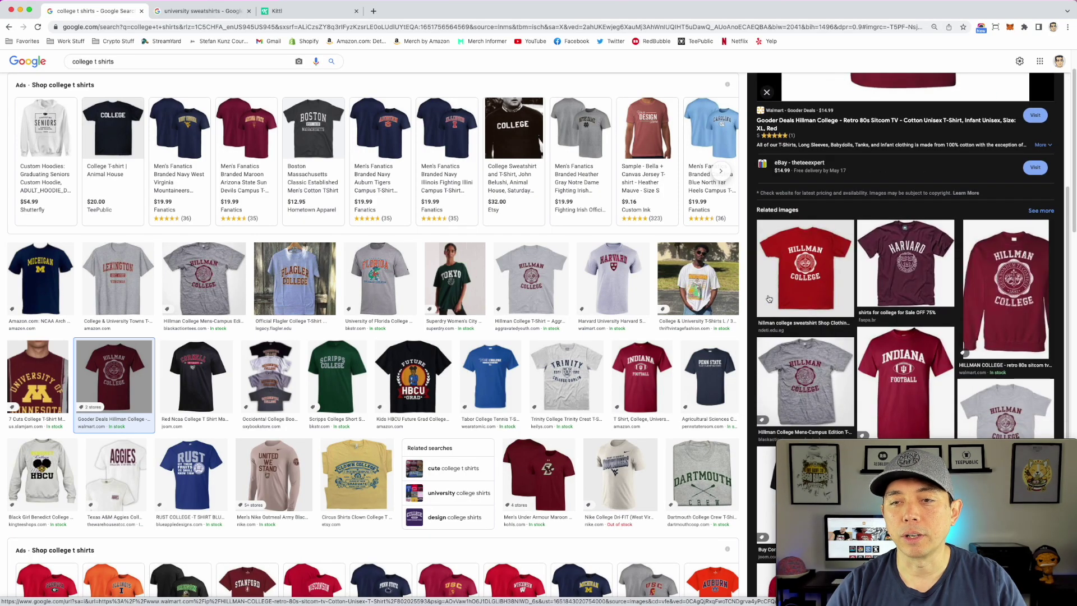
scroll(770, 298, "down", 3)
scroll(853, 273, "up", 8)
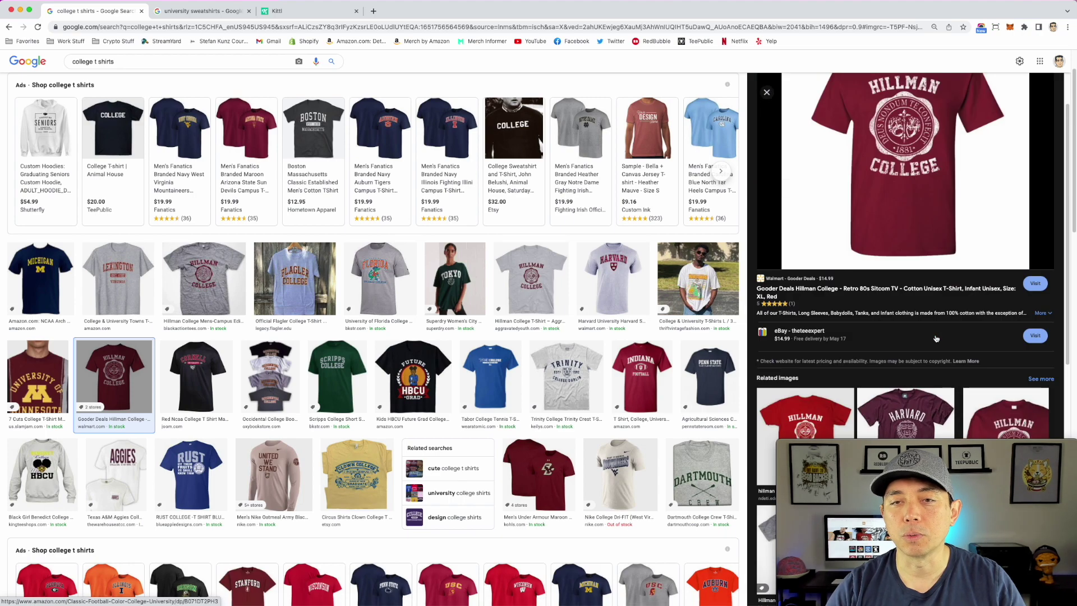
- Preview the Yale, Harvard, Zoom University and Columbia designs in the university sweatshirts image results to compare their layouts
left_click(190, 12)
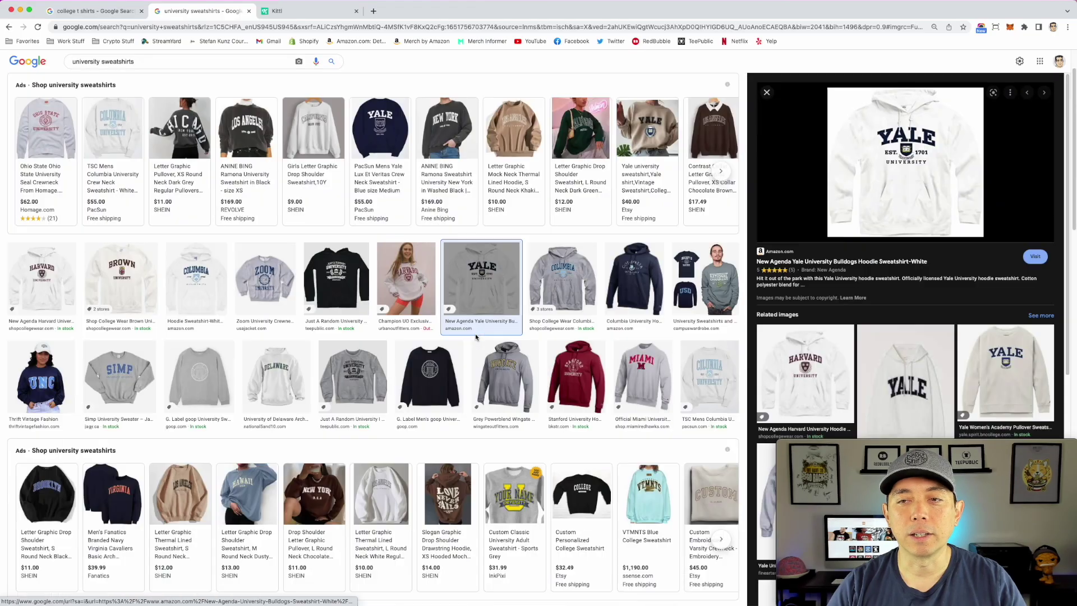
left_click(482, 277)
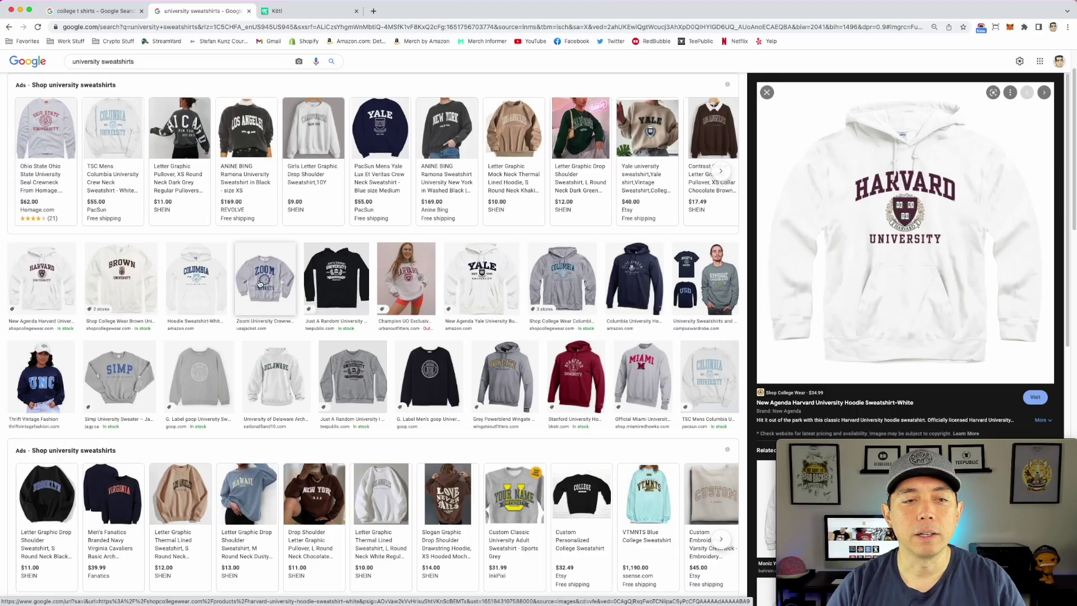
left_click(259, 283)
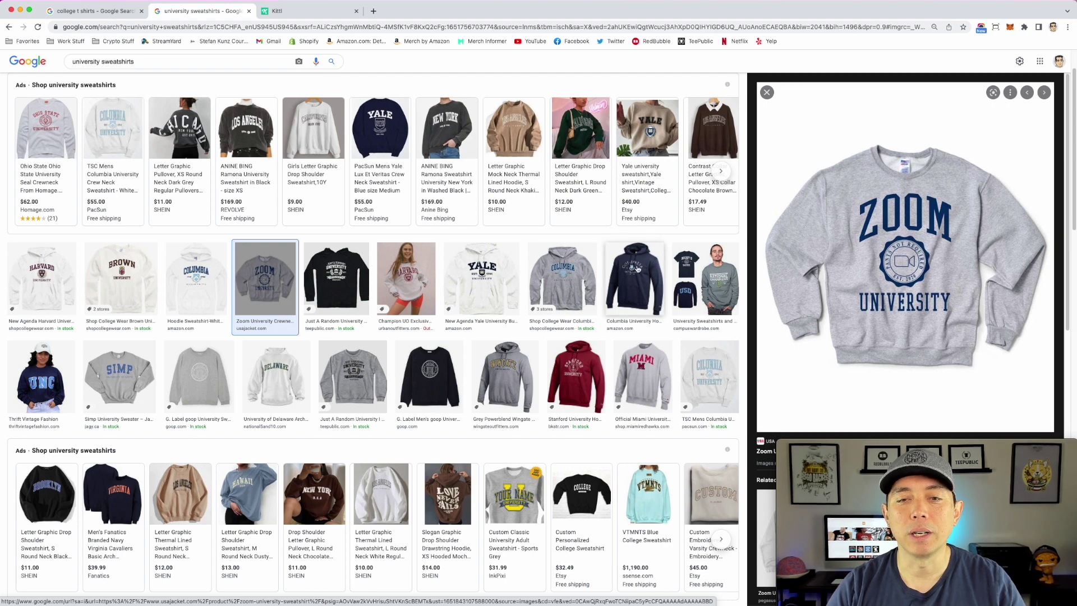
left_click(631, 264)
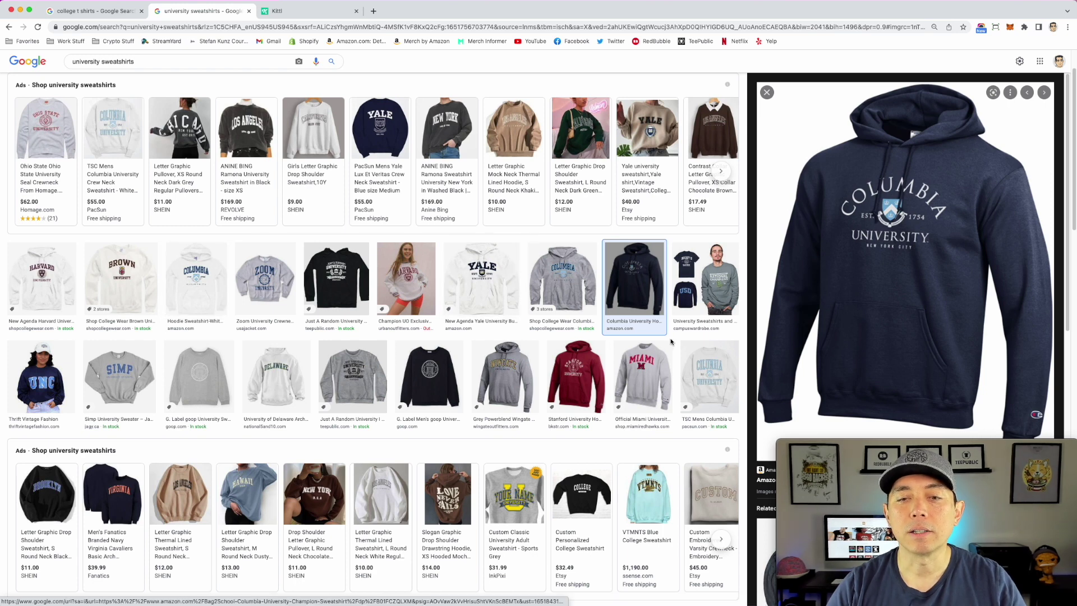
left_click(711, 379)
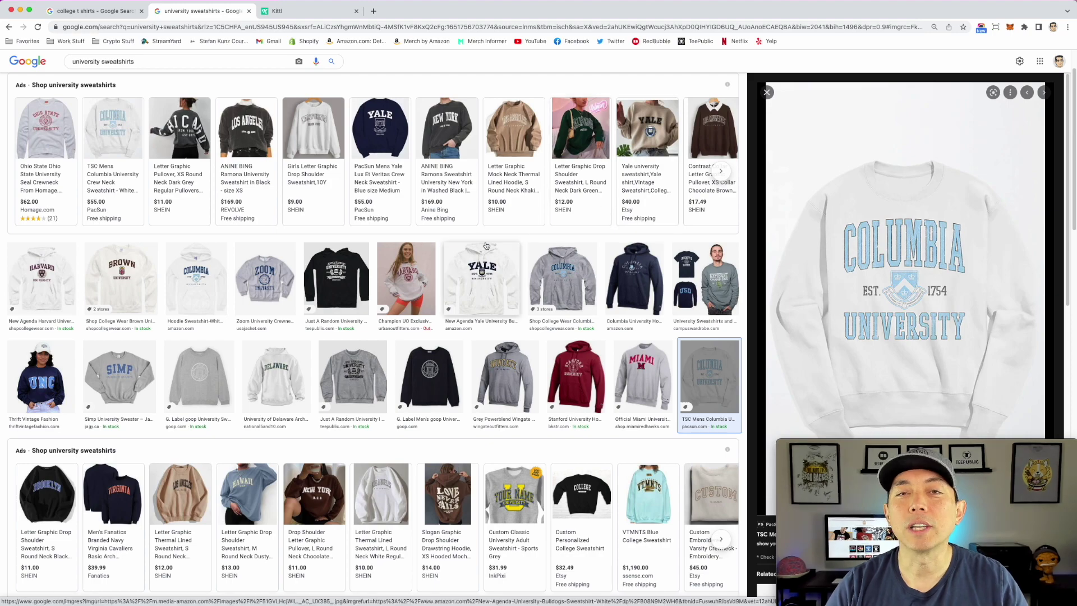
- Switch to Kittl and look through its T-shirt templates for text and graphic layouts to use as inspiration
left_click(299, 19)
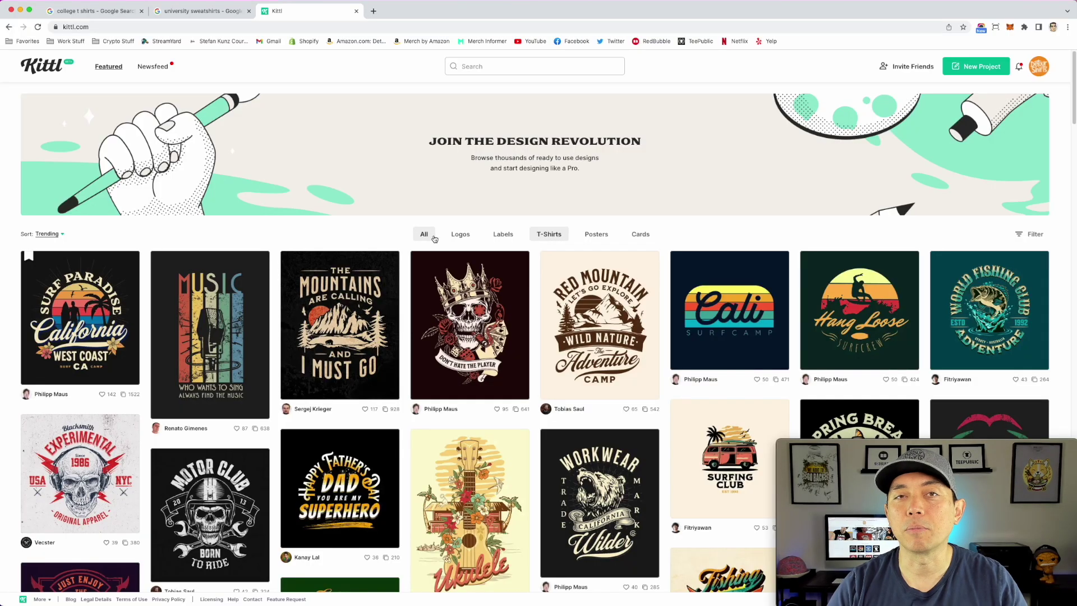
scroll(635, 308, "down", 2)
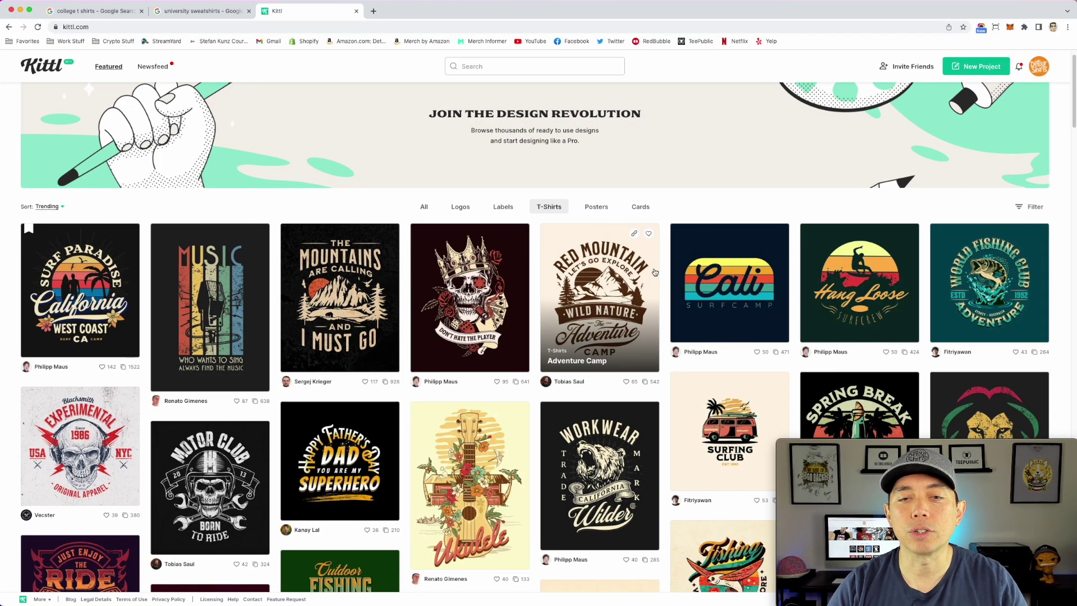
scroll(636, 308, "down", 4)
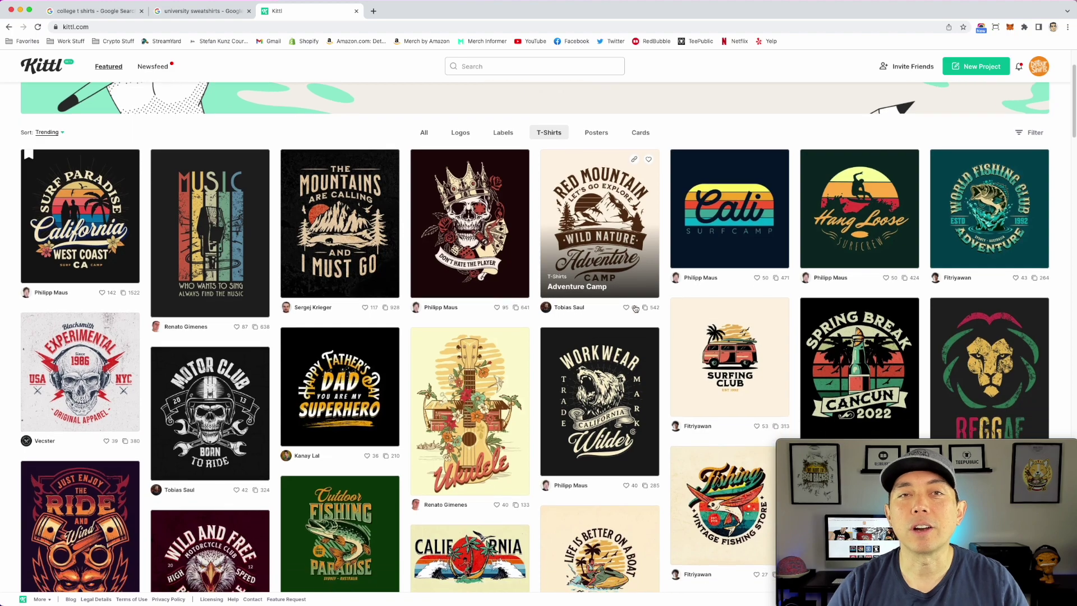
scroll(635, 308, "down", 8)
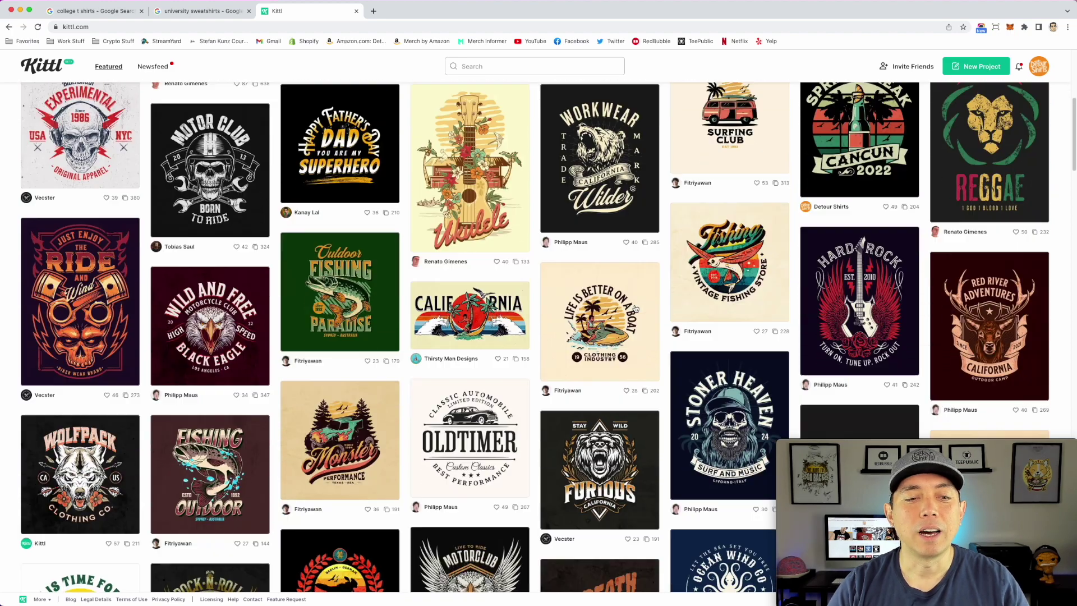
scroll(636, 308, "down", 15)
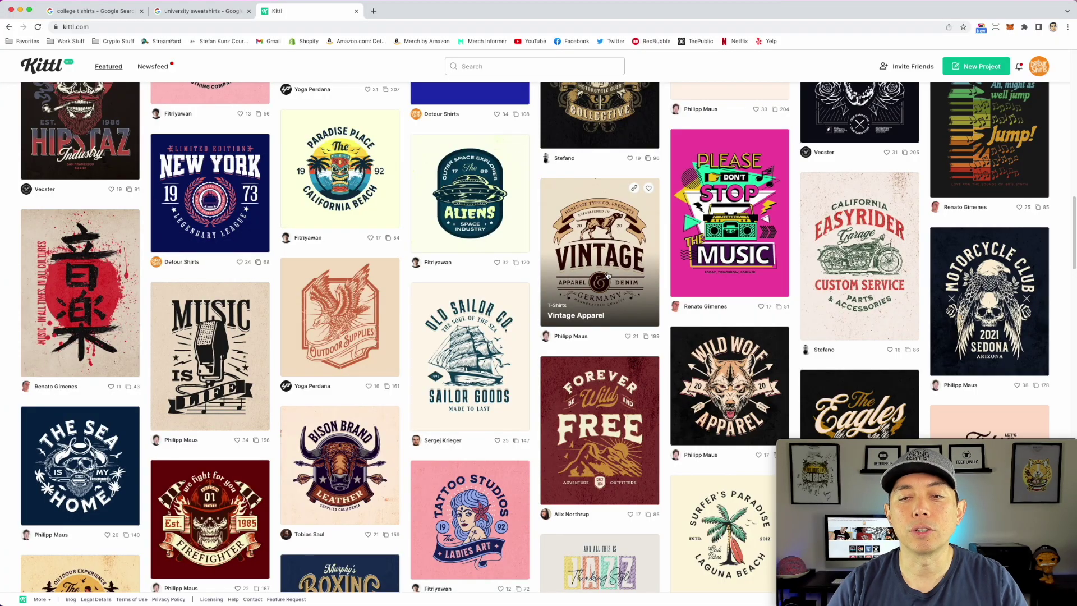
scroll(681, 303, "down", 3)
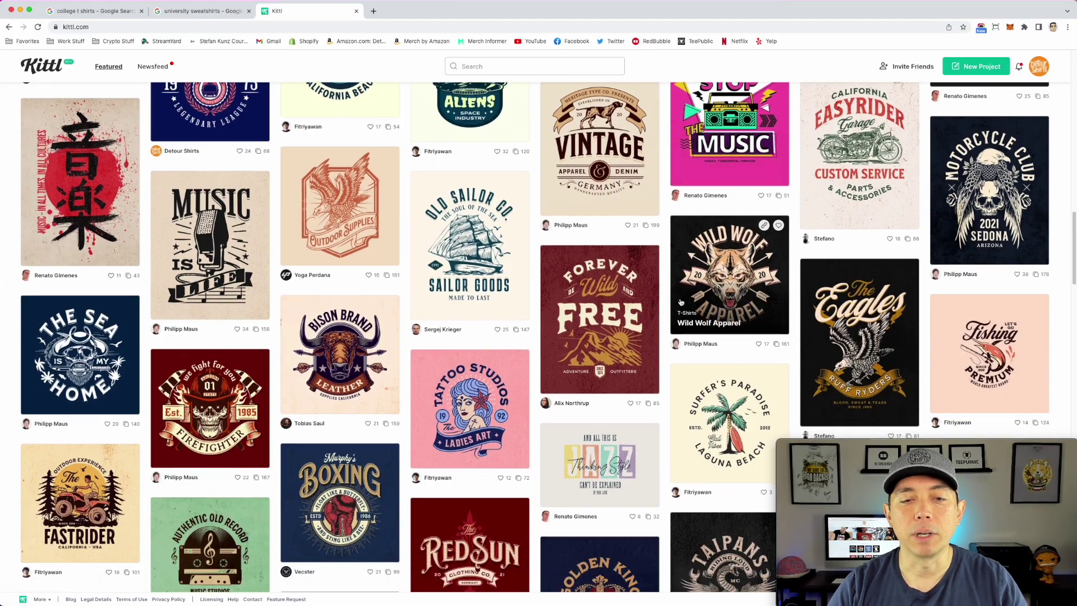
scroll(681, 303, "down", 5)
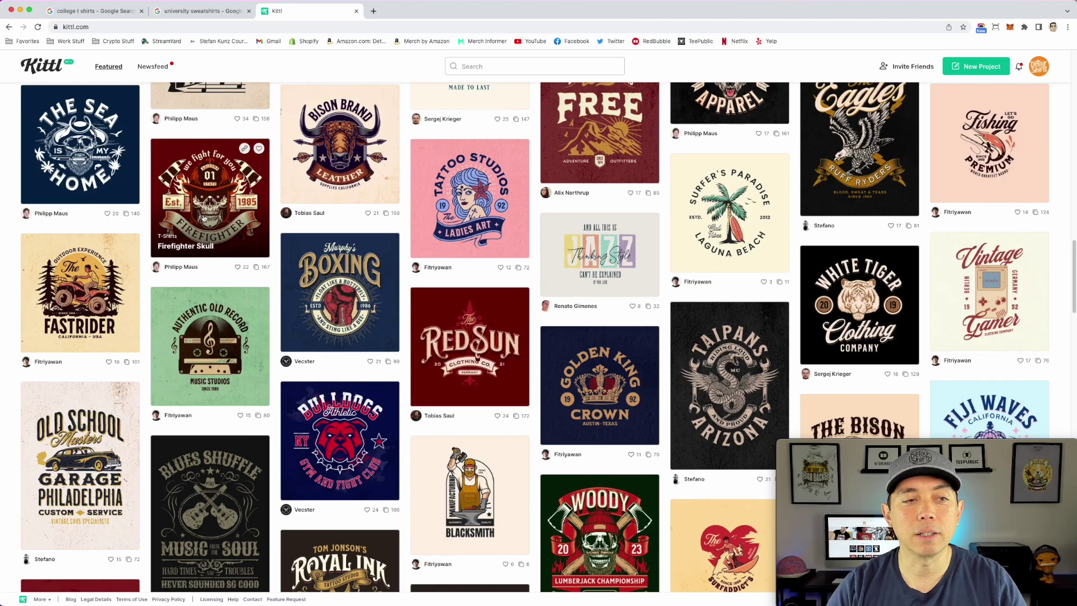
scroll(654, 335, "down", 3)
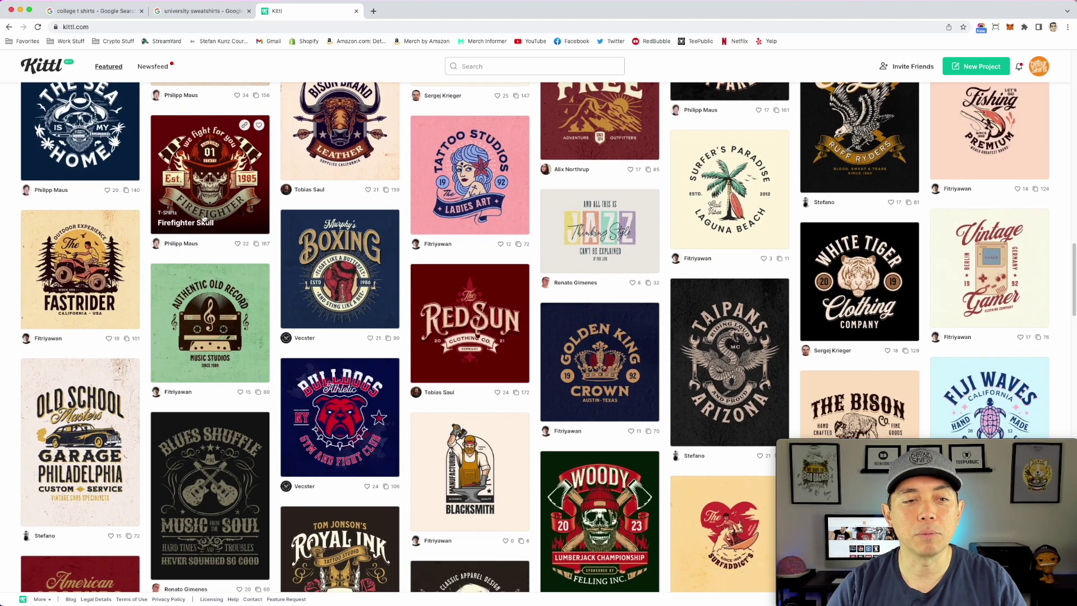
scroll(654, 335, "down", 2)
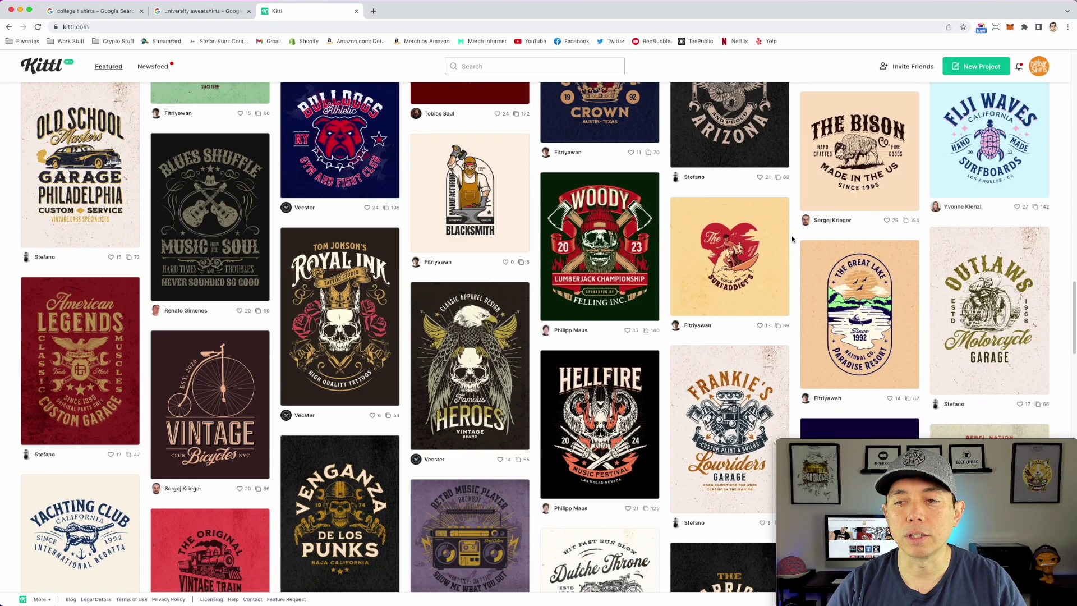
scroll(792, 239, "down", 7)
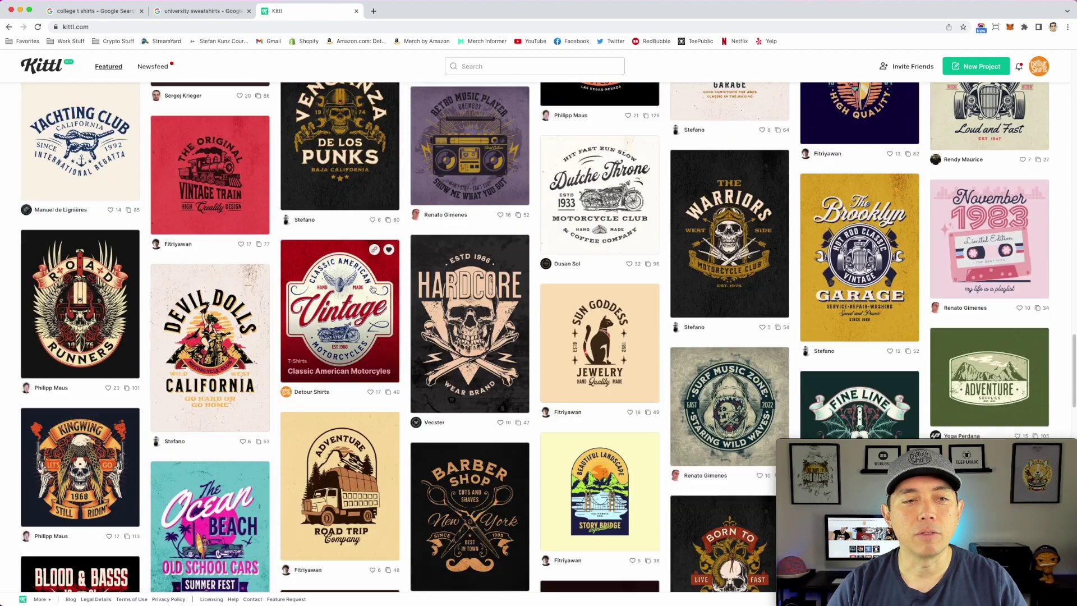
scroll(786, 309, "down", 7)
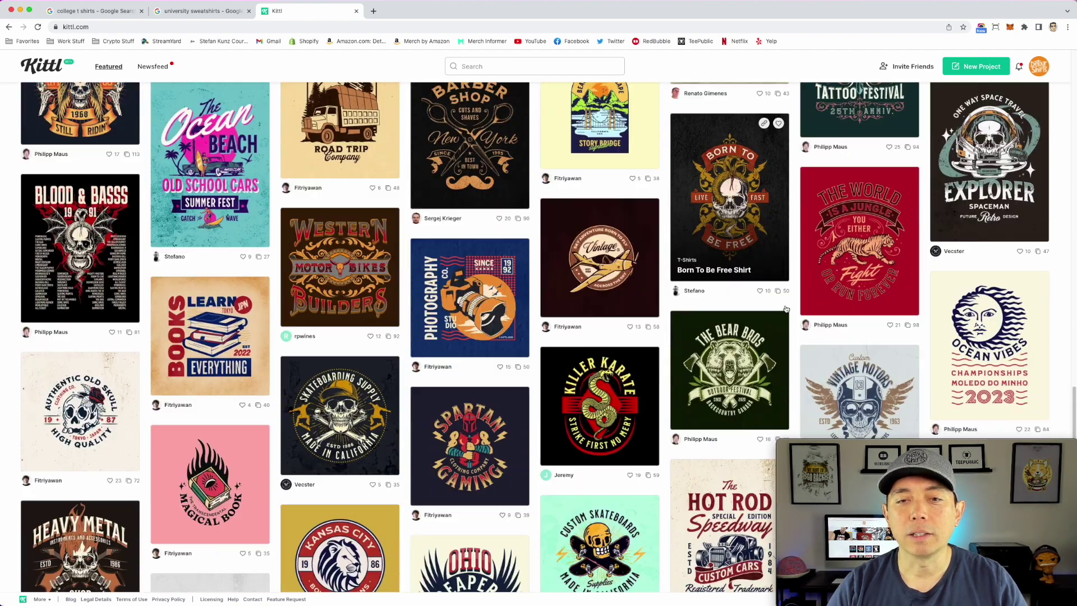
scroll(786, 309, "down", 1)
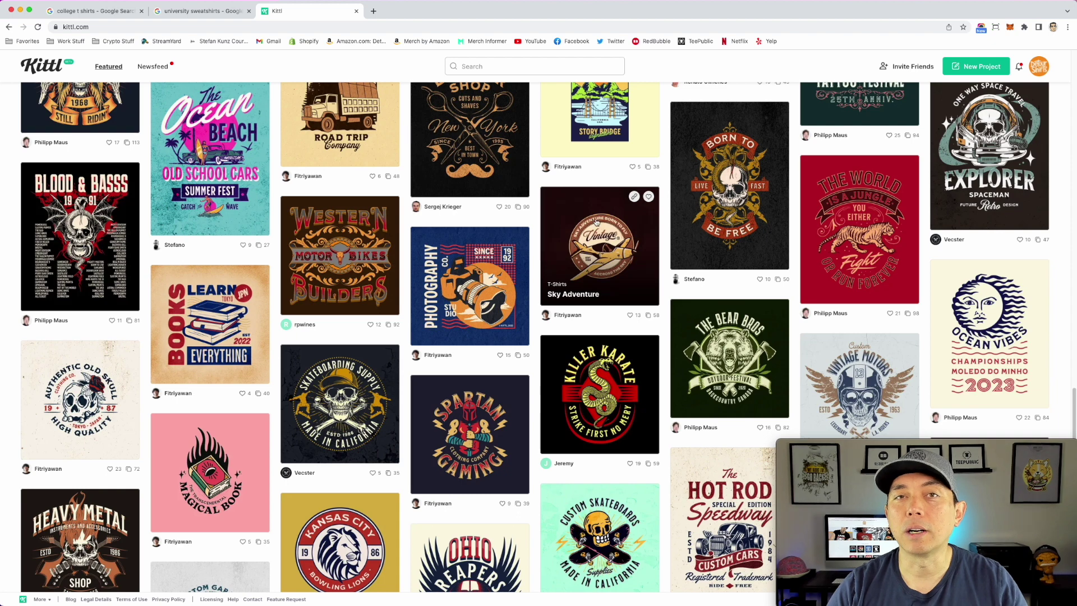
scroll(663, 264, "down", 2)
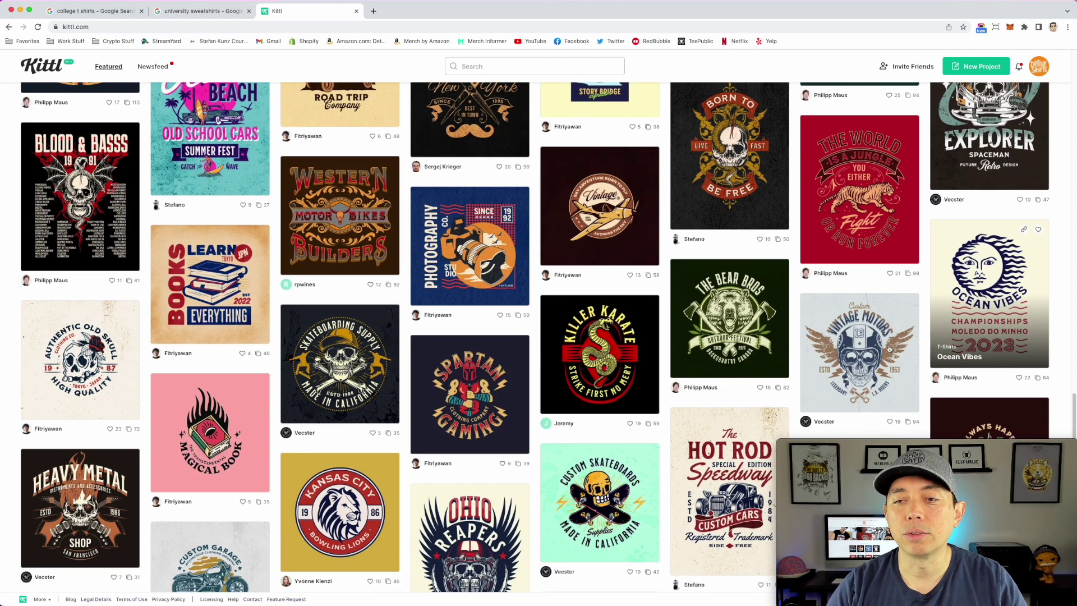
scroll(643, 443, "down", 2)
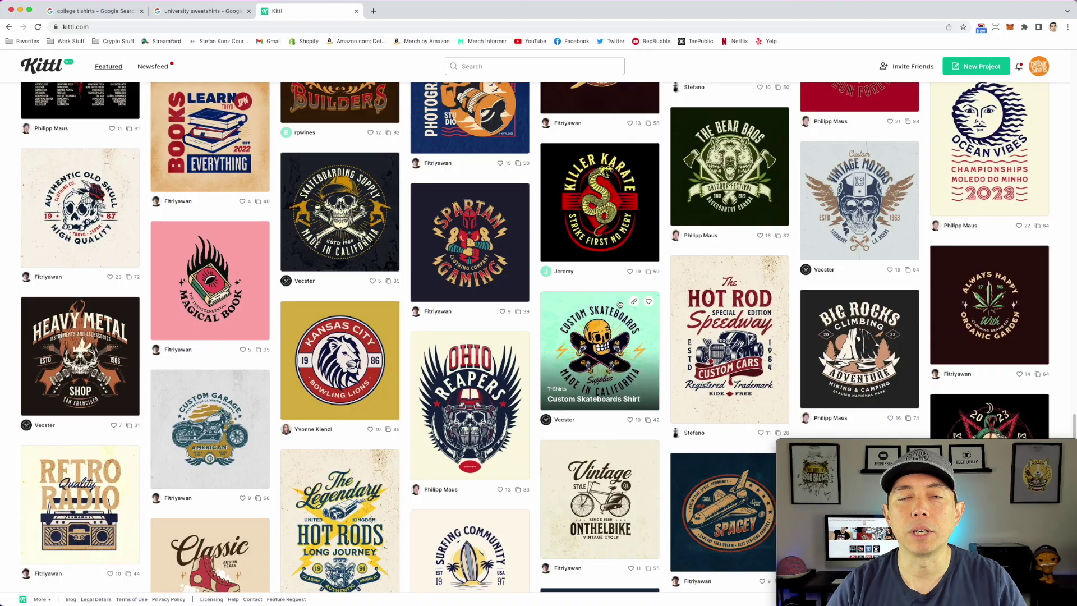
scroll(643, 315, "up", 20)
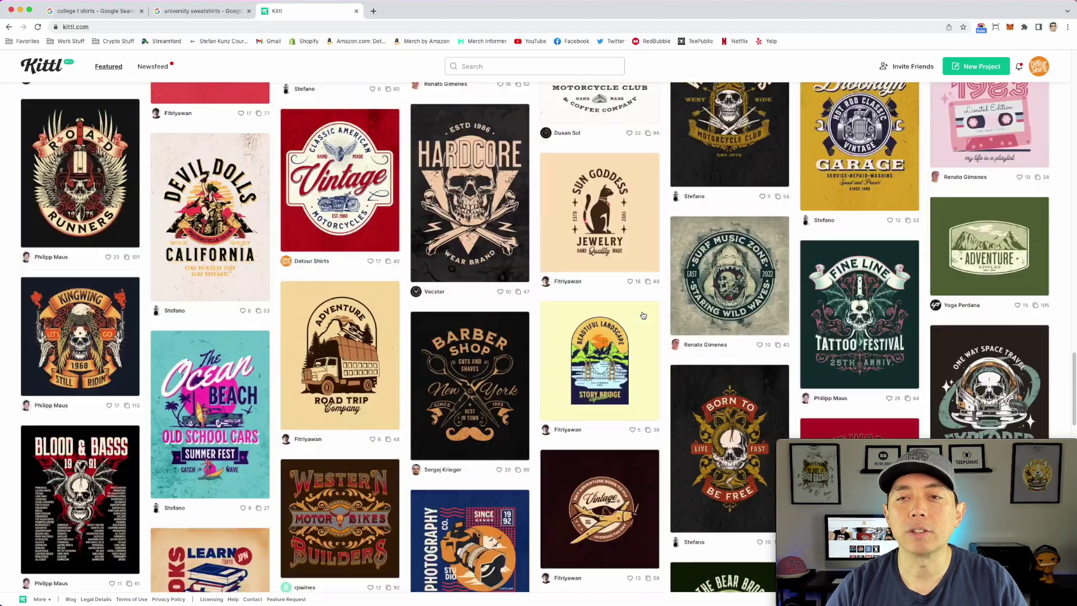
scroll(643, 315, "up", 15)
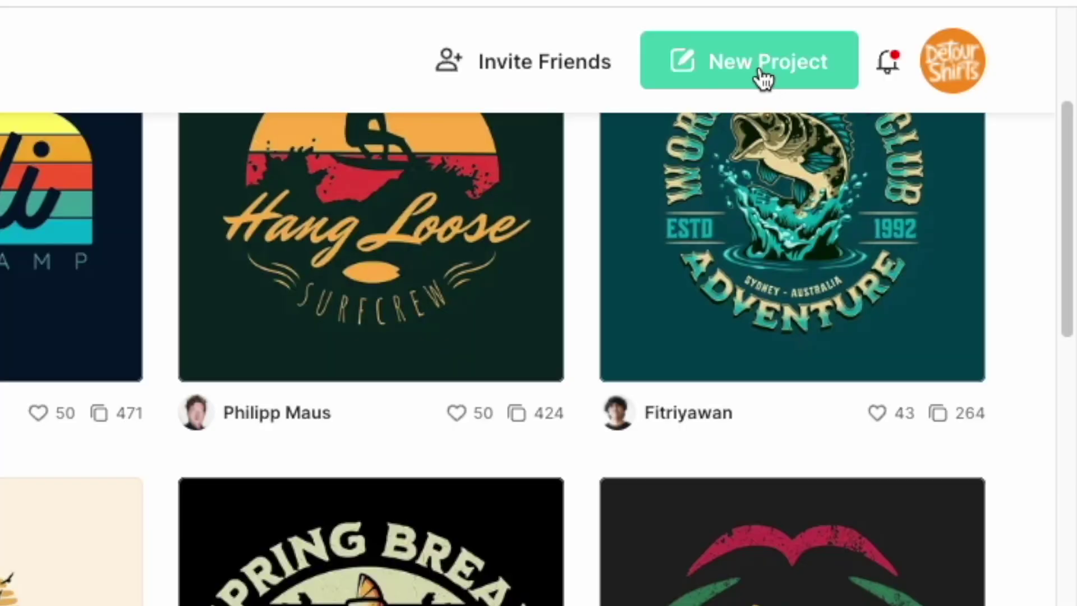
- Create a new project and set its artboard to a custom size of 4500 × 5400 px
left_click(751, 73)
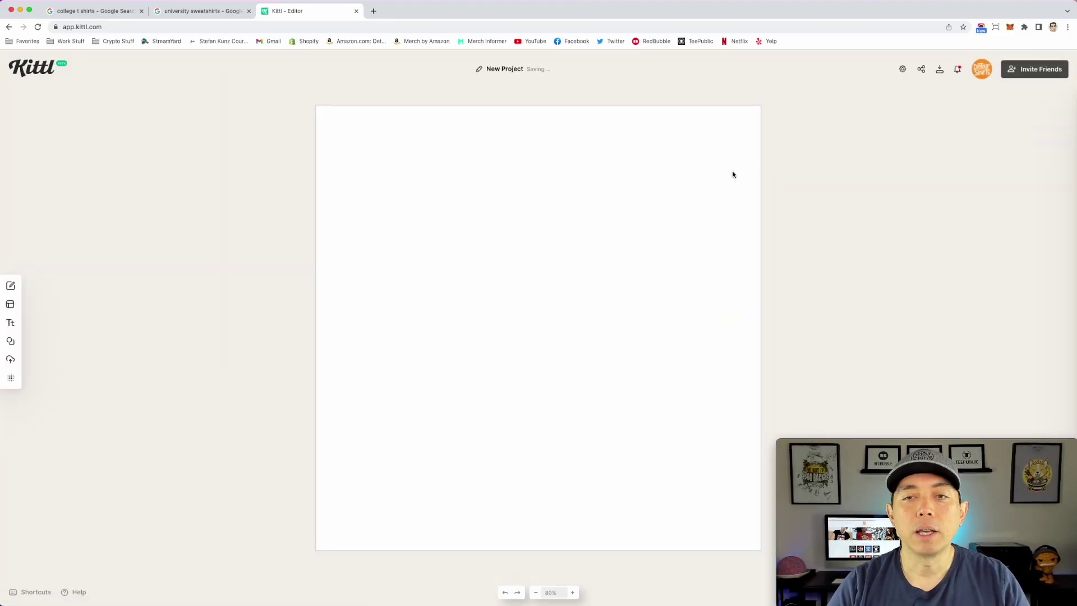
left_click(903, 68)
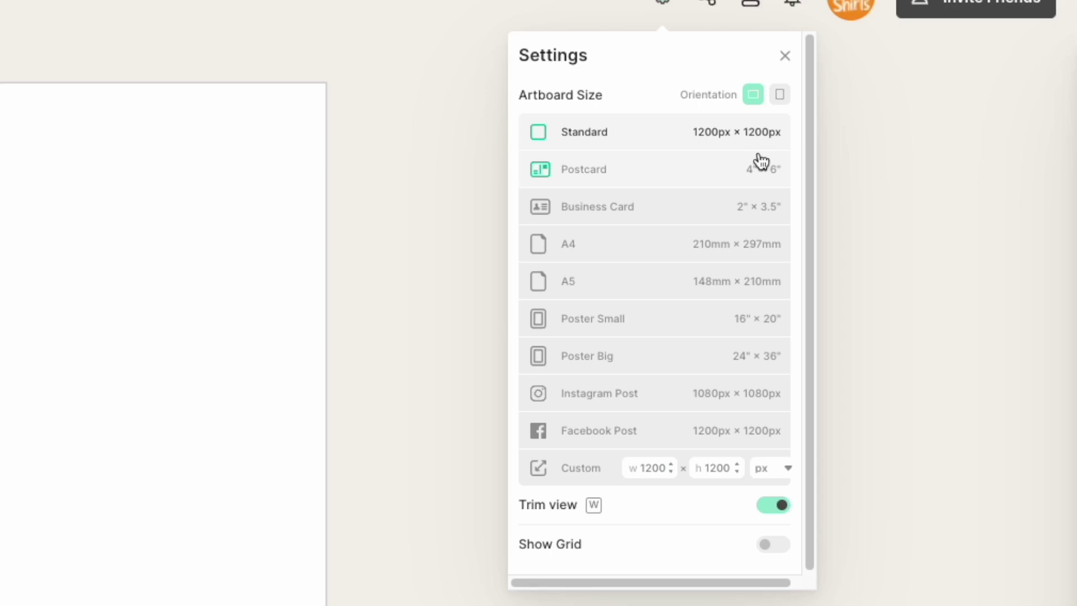
double_click(650, 464)
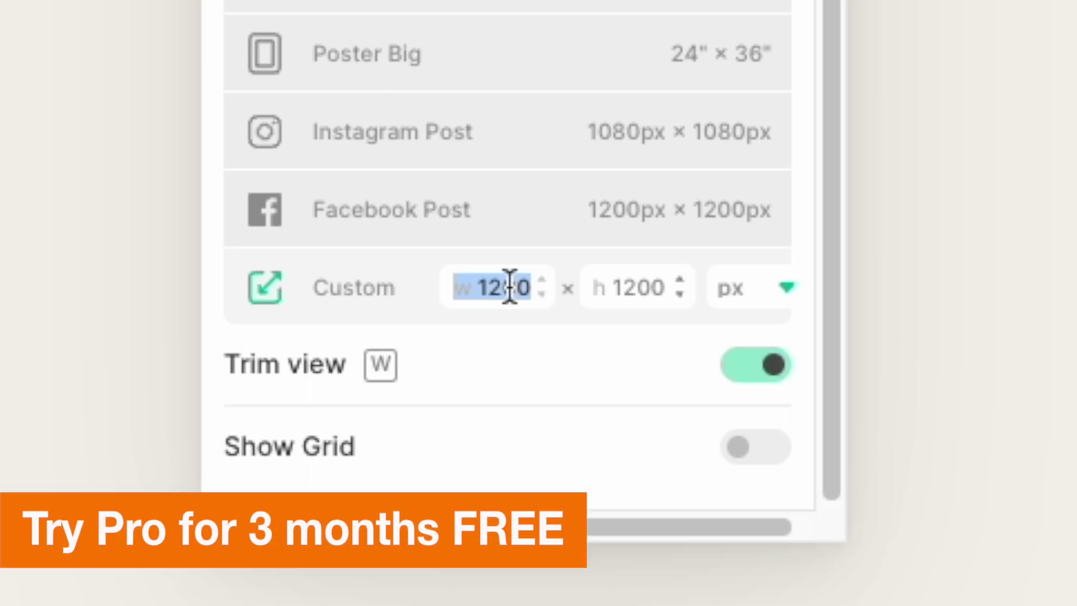
type("4500")
left_click(650, 298)
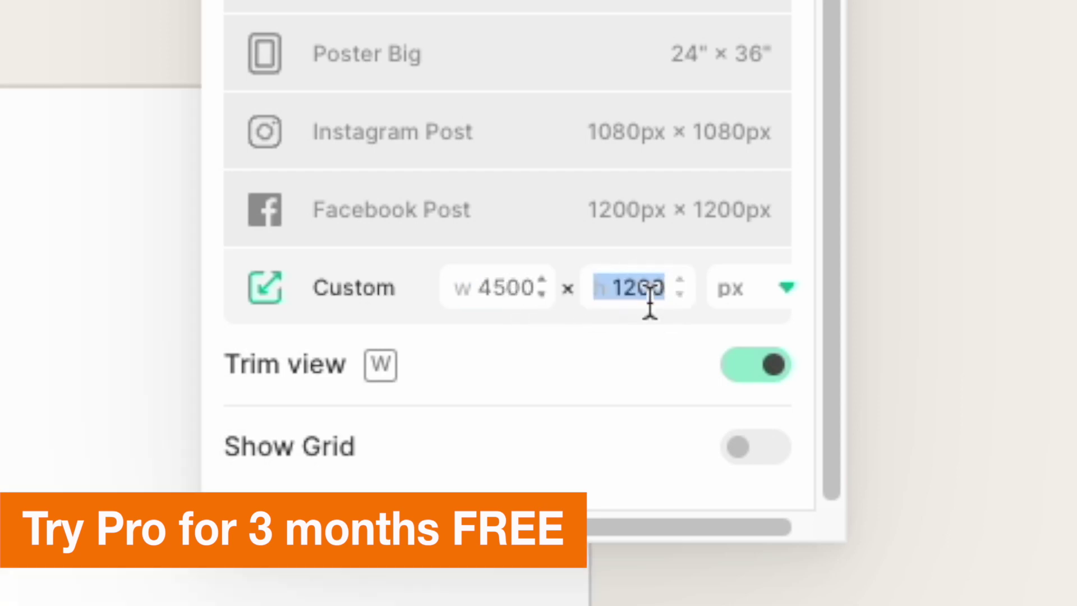
type("5400")
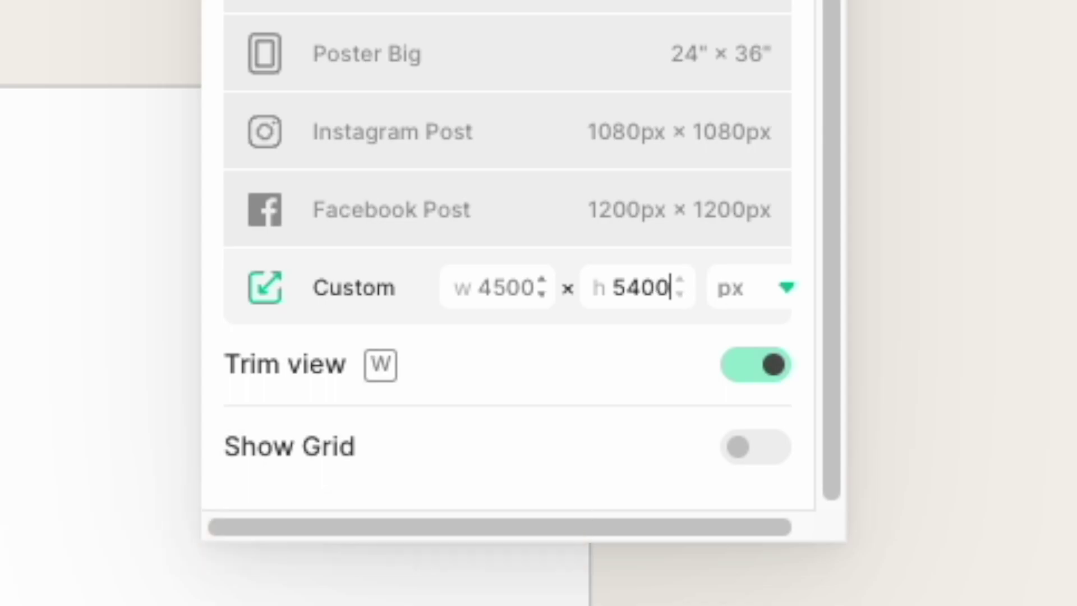
left_click(494, 287)
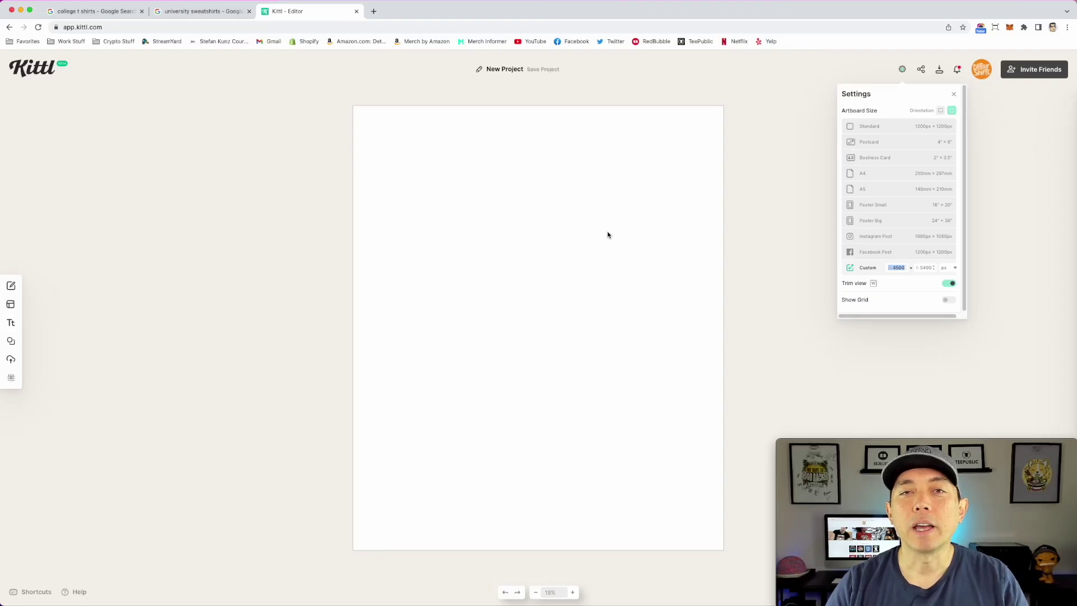
left_click(955, 96)
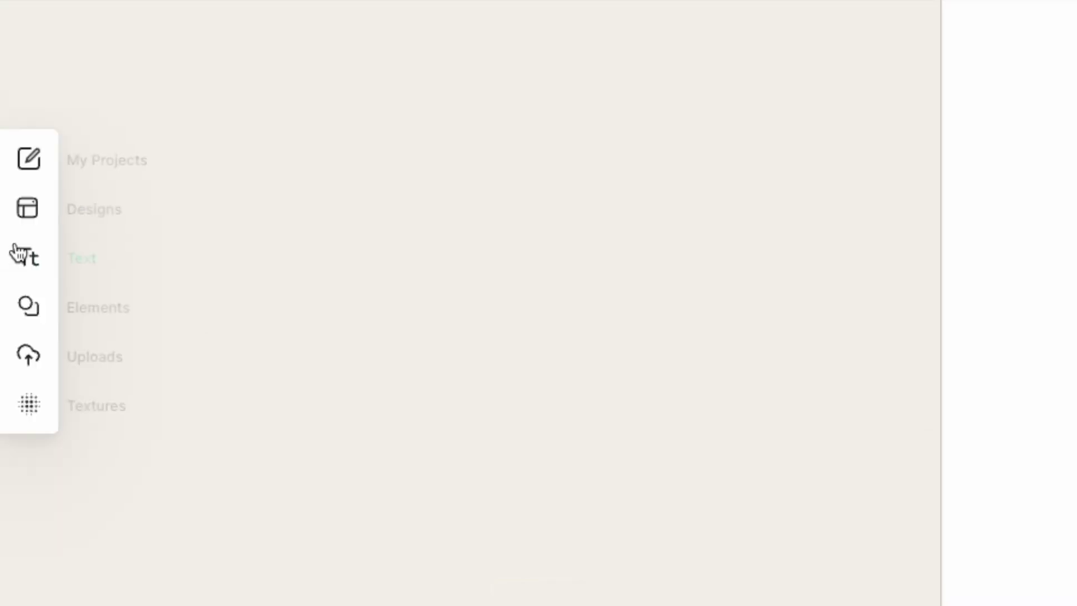
- Add the Blacksmith Brewery vintage text template and enlarge it to span most of the artboard's width near its upper edge
left_click(11, 323)
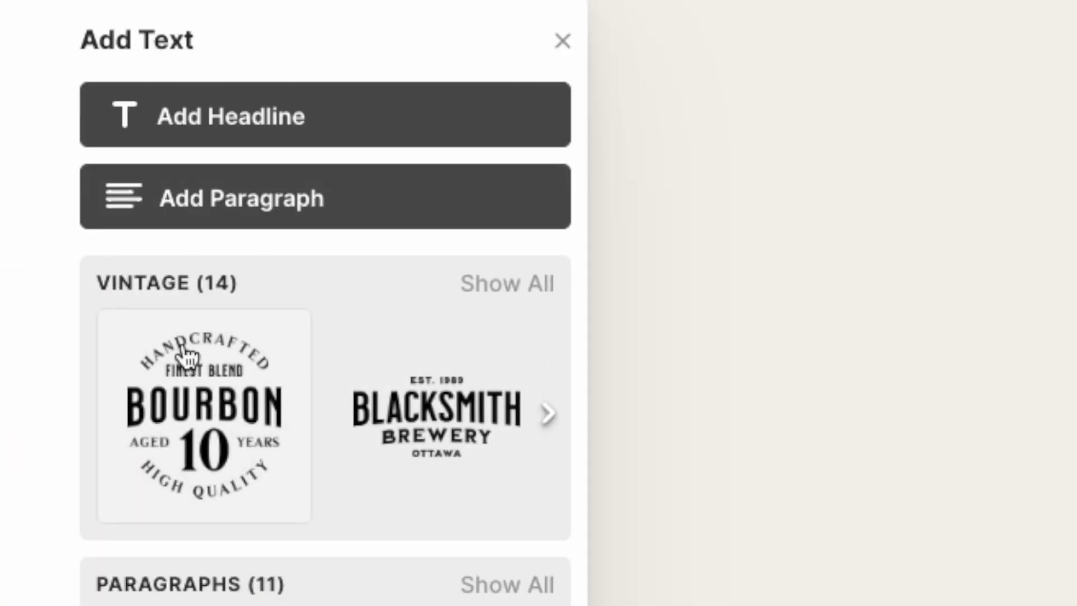
left_click(489, 289)
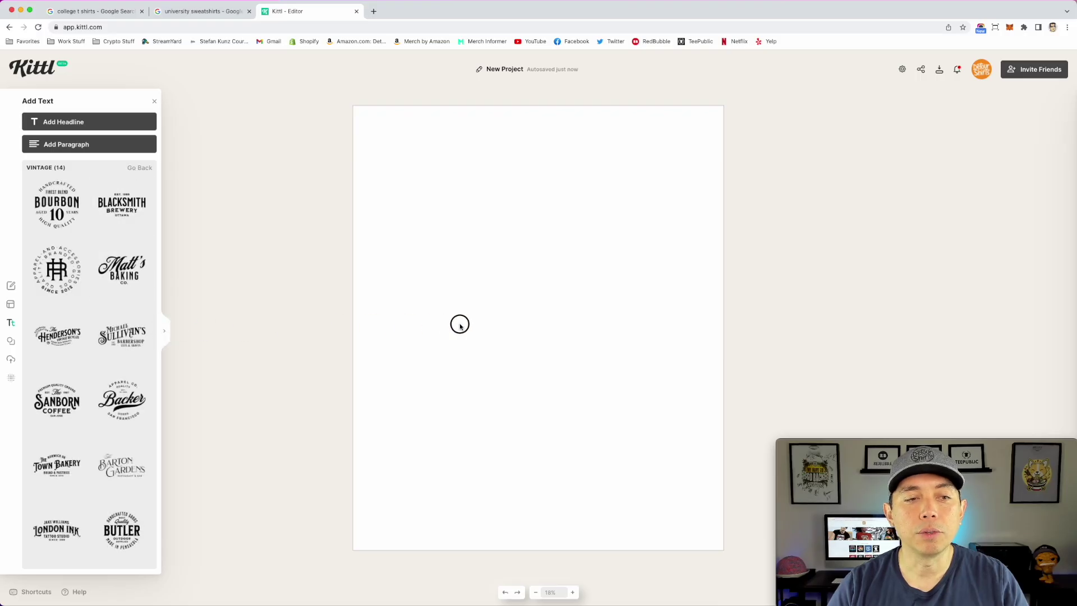
left_click(163, 332)
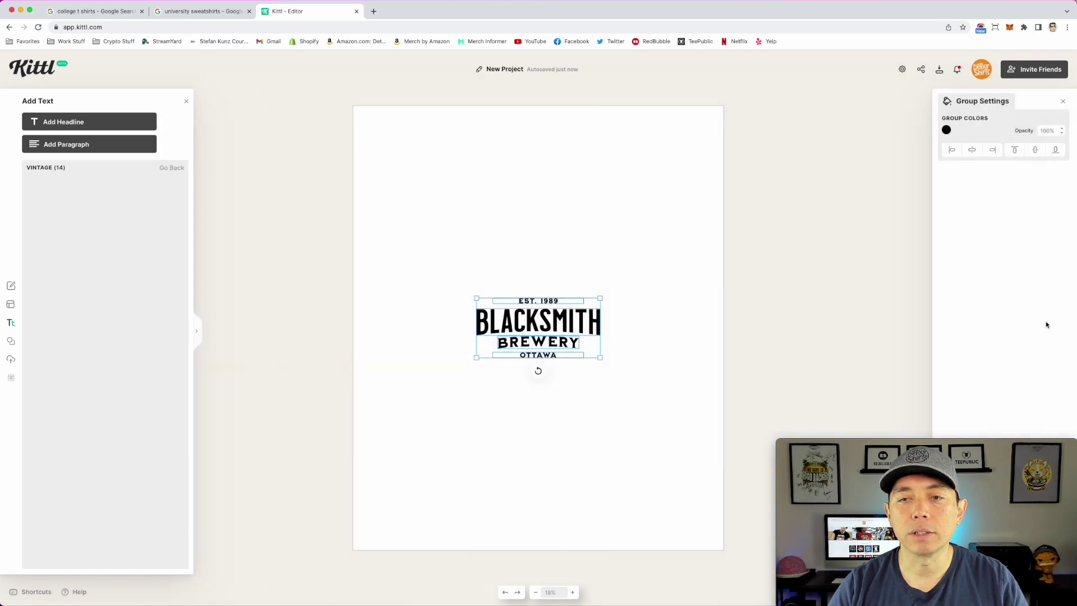
left_click_drag(538, 314, 435, 161)
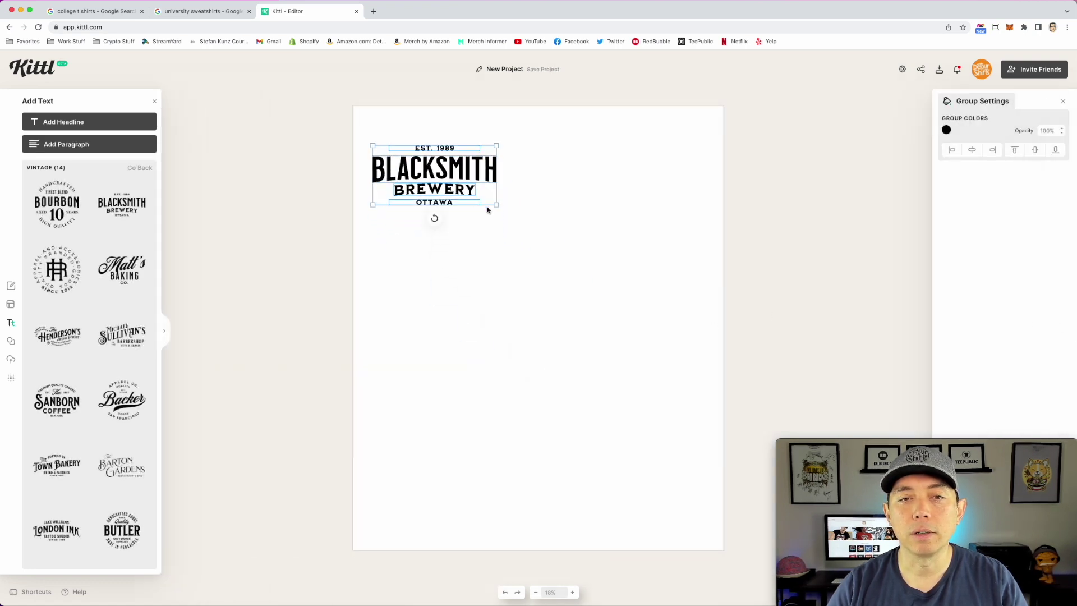
left_click_drag(502, 212, 679, 322)
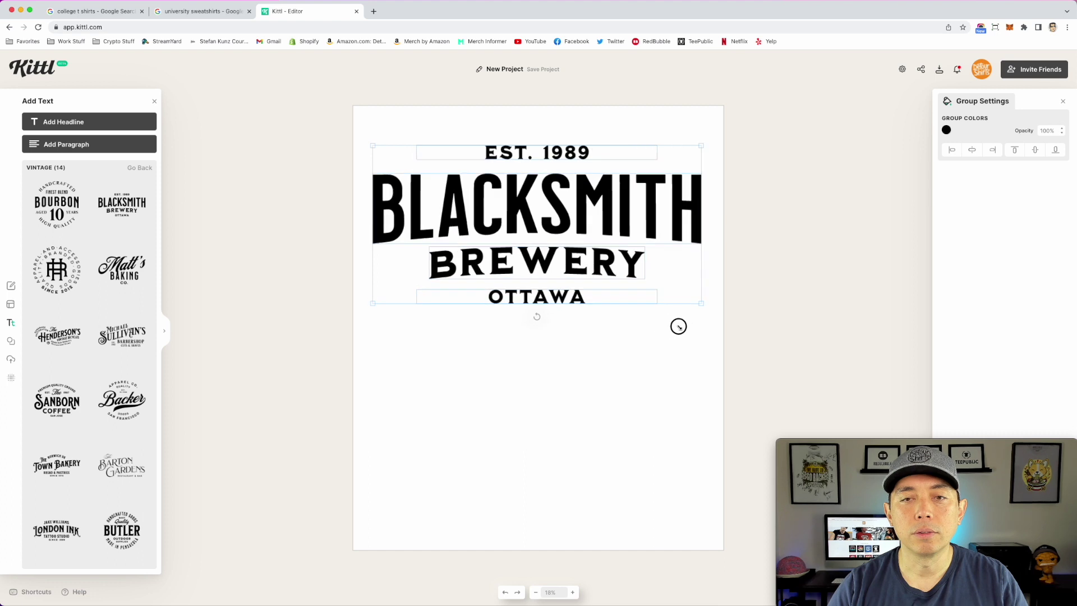
left_click_drag(561, 221, 554, 215)
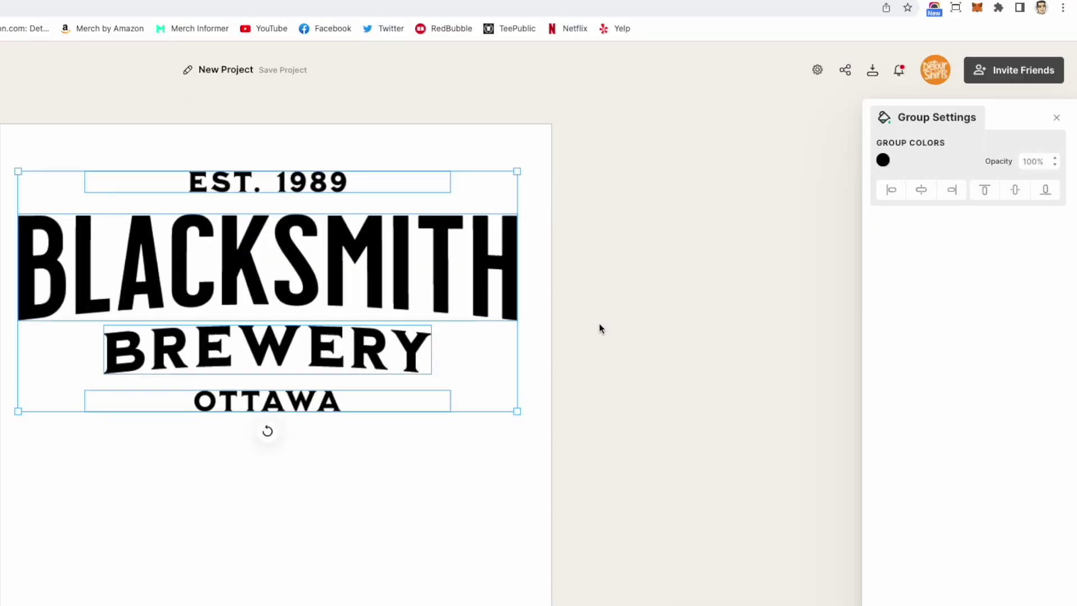
- Center the Blacksmith Brewery text group horizontally on the artboard
left_click(782, 228)
left_click(346, 269)
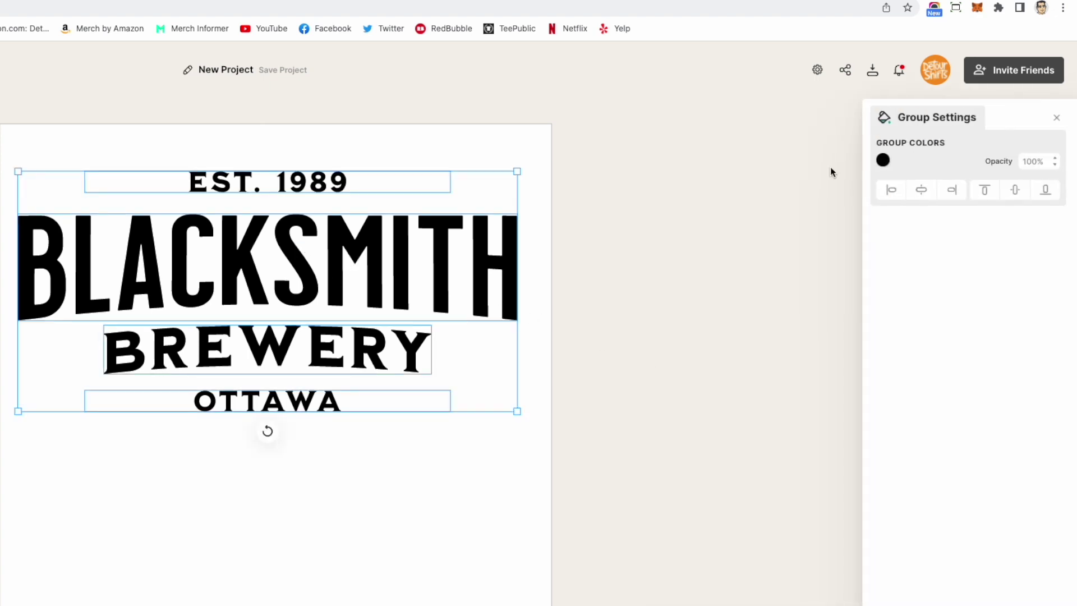
left_click(921, 191)
left_click(673, 216)
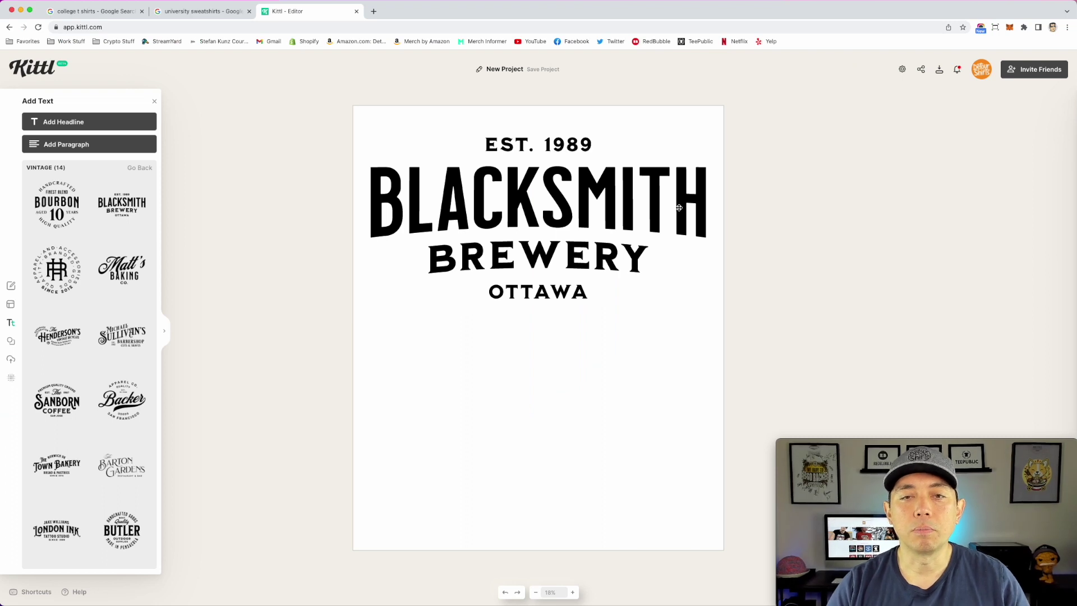
- Ungroup the Blacksmith Brewery template and move the EST. 1989 line below OTTAWA
left_click(542, 257)
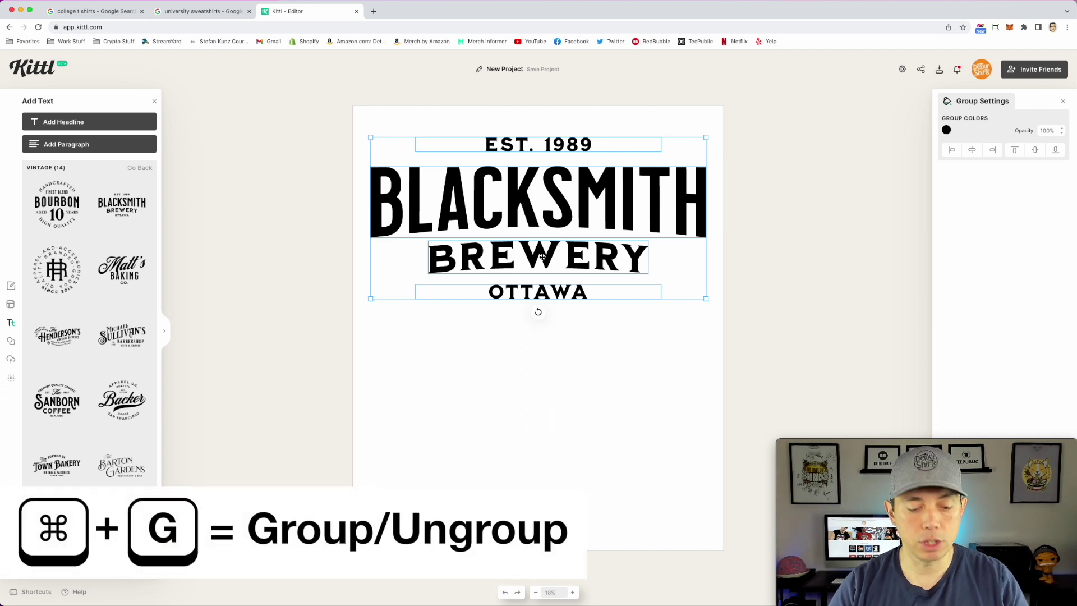
key("super+g")
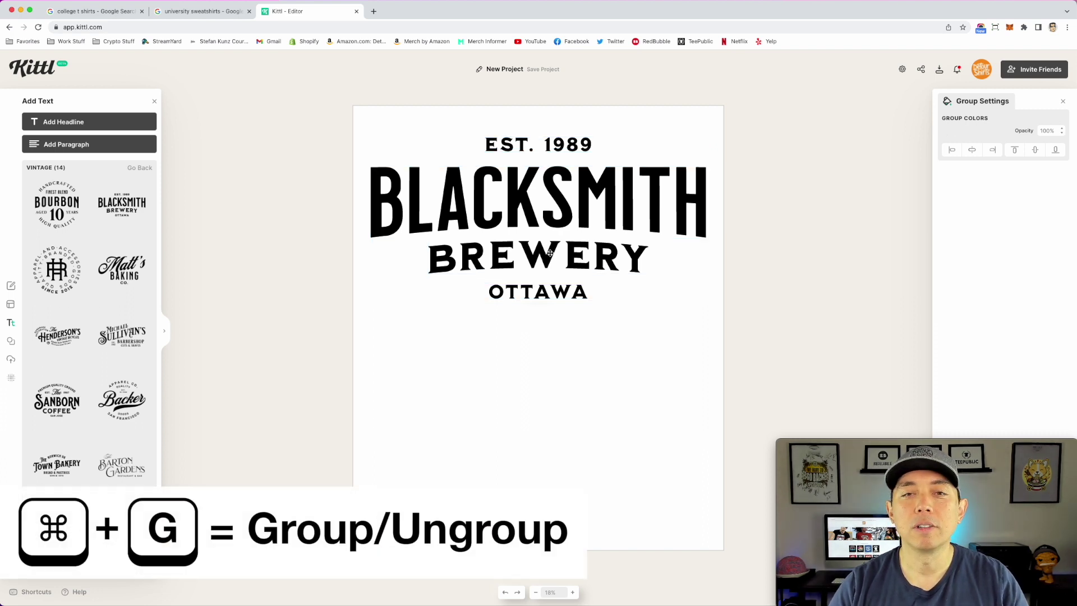
left_click(662, 208)
left_click(566, 147)
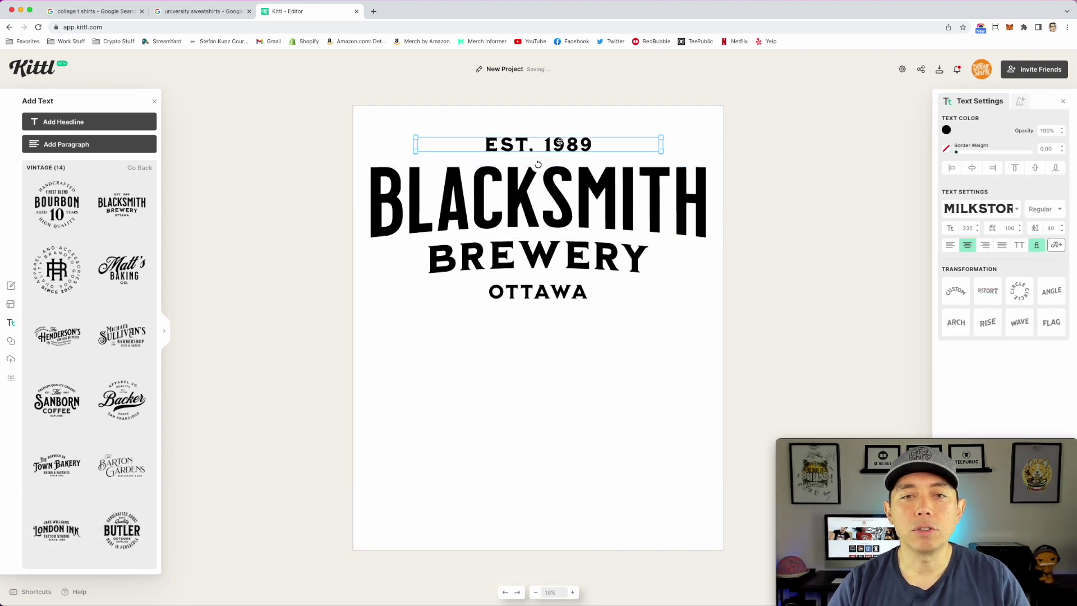
left_click_drag(550, 140, 441, 315)
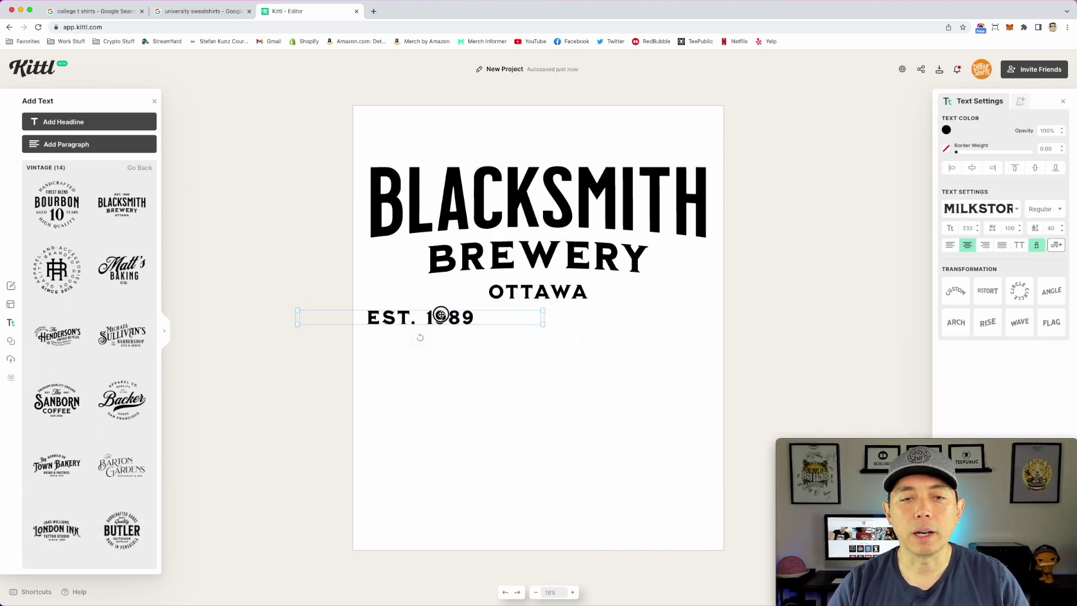
- Delete the BREWERY text and move OTTAWA down near the artboard's lower edge
left_click(572, 251)
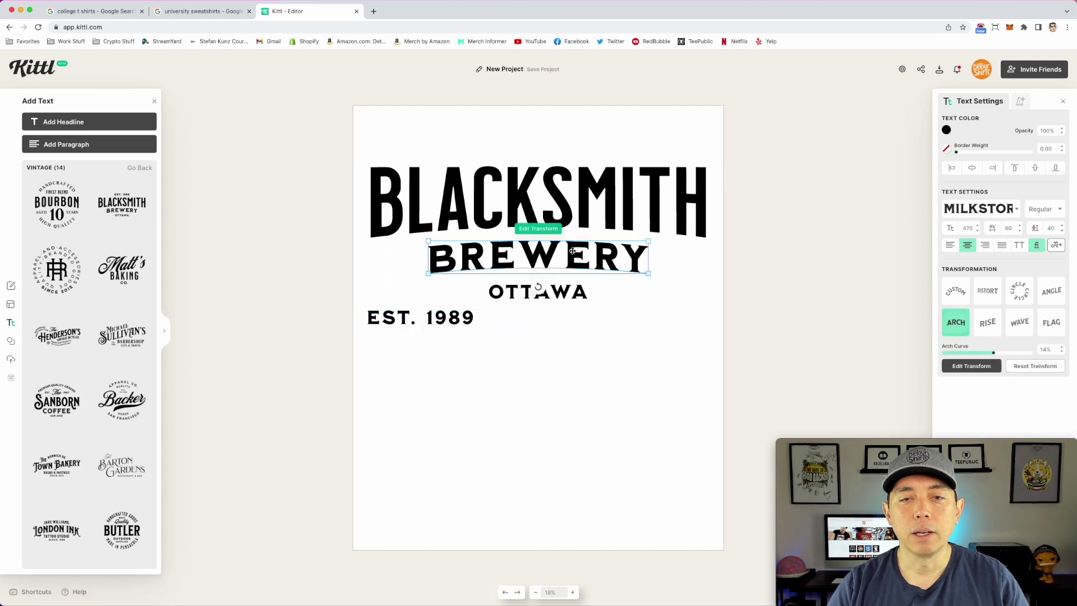
key("Delete")
left_click_drag(551, 289, 550, 484)
- Shrink the EST. 1989 text to about size 161 and place a duplicate level with it on the artboard's right side
left_click_drag(452, 319, 534, 325)
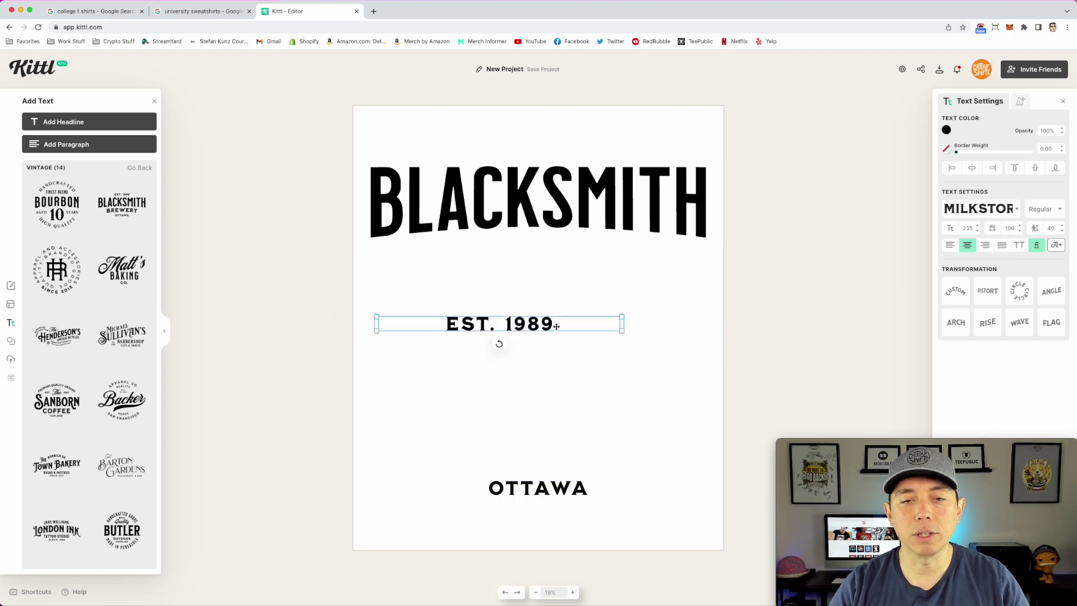
left_click_drag(624, 322, 461, 322)
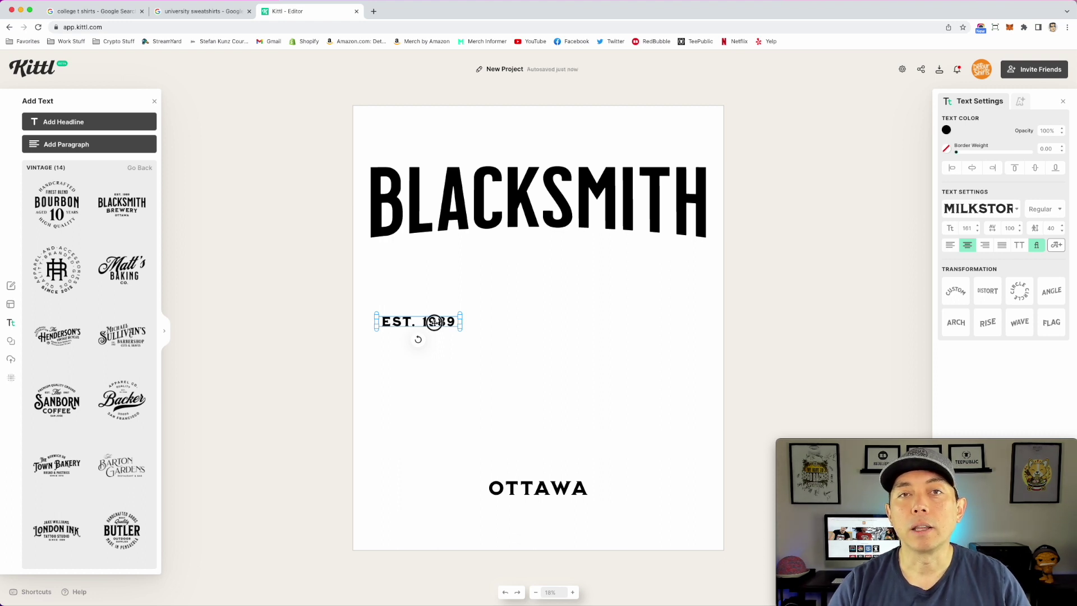
left_click_drag(434, 323, 667, 323)
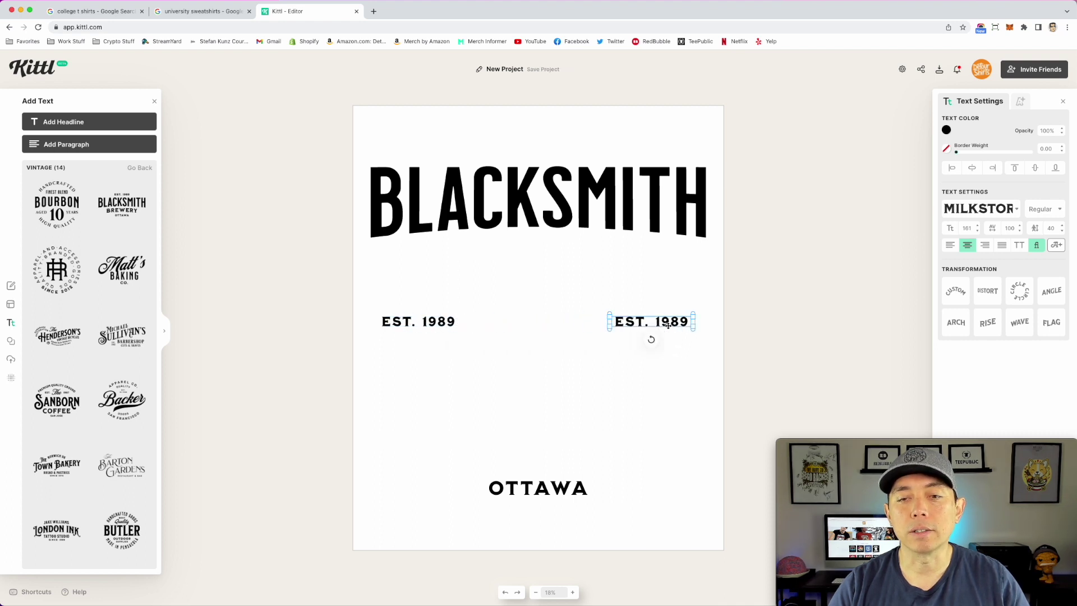
- Replace the right-hand EST. 1989 text with 81 and the left-hand one with 18
double_click(667, 322)
key("super+a")
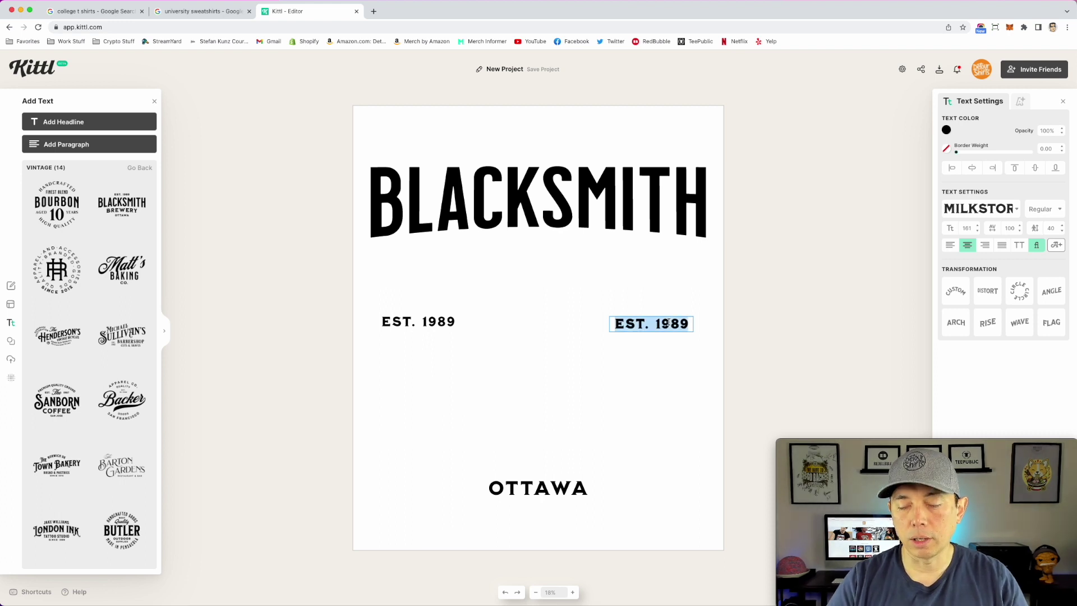
type("81")
key("Escape")
double_click(431, 324)
key("super+a")
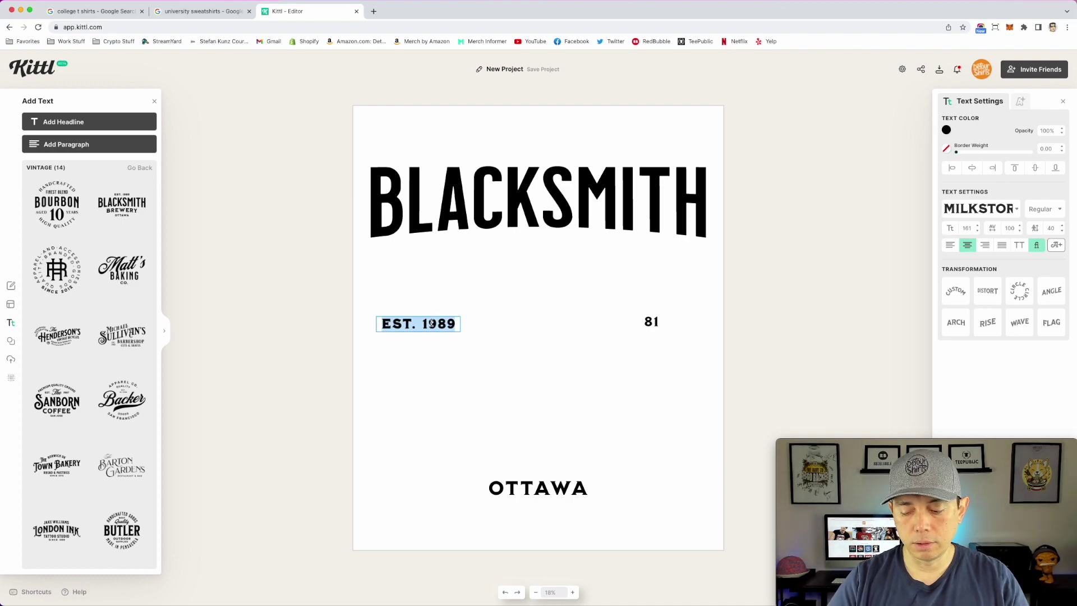
type("18")
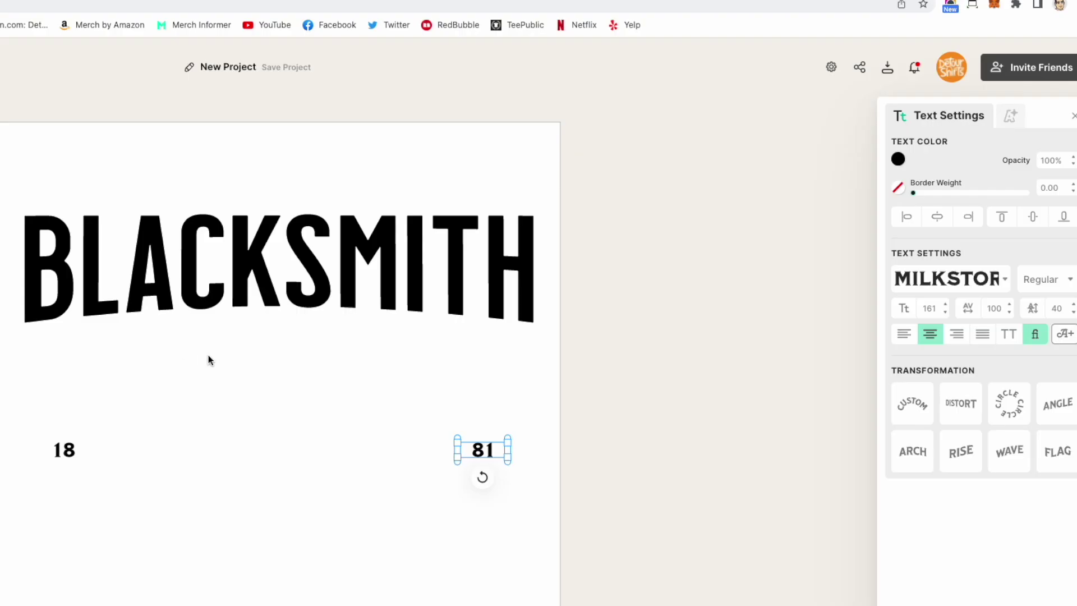
left_click(541, 376)
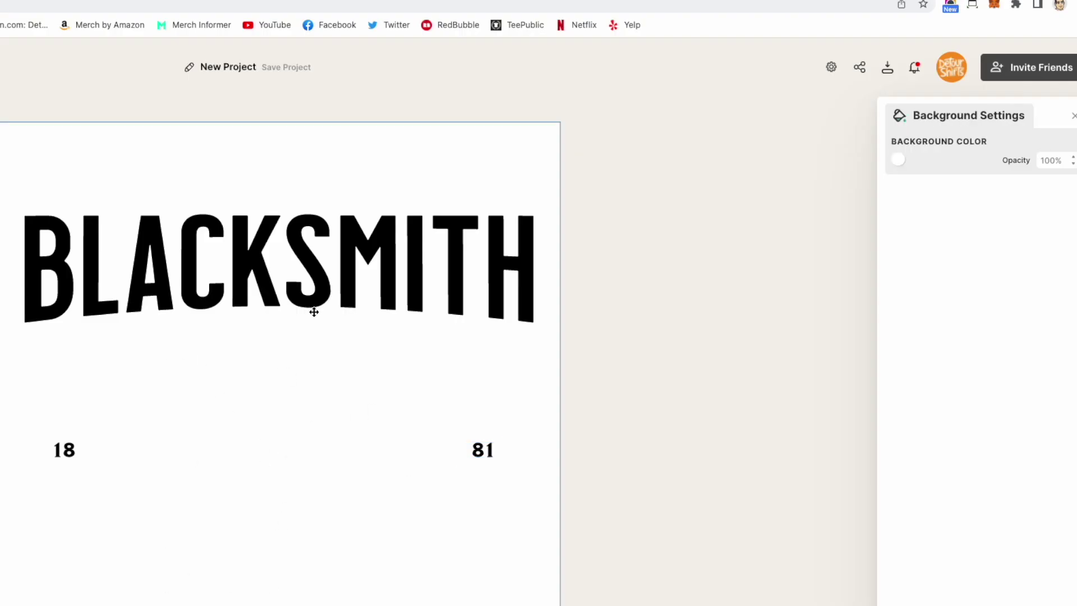
- Change the typeface of the BLACKSMITH and OTTAWA texts to Tricot
left_click(311, 269)
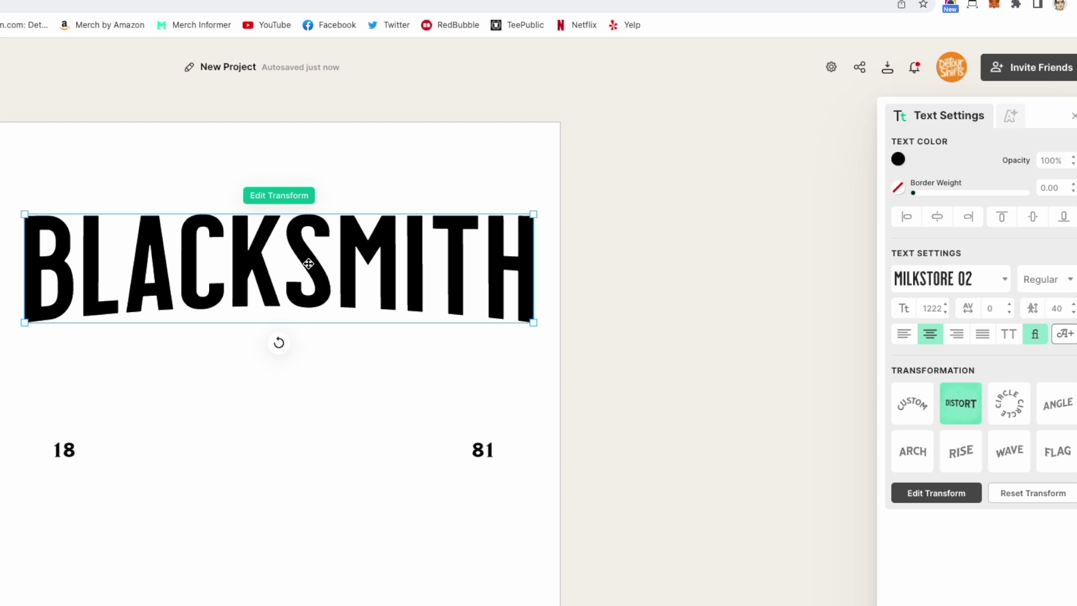
left_click(949, 291)
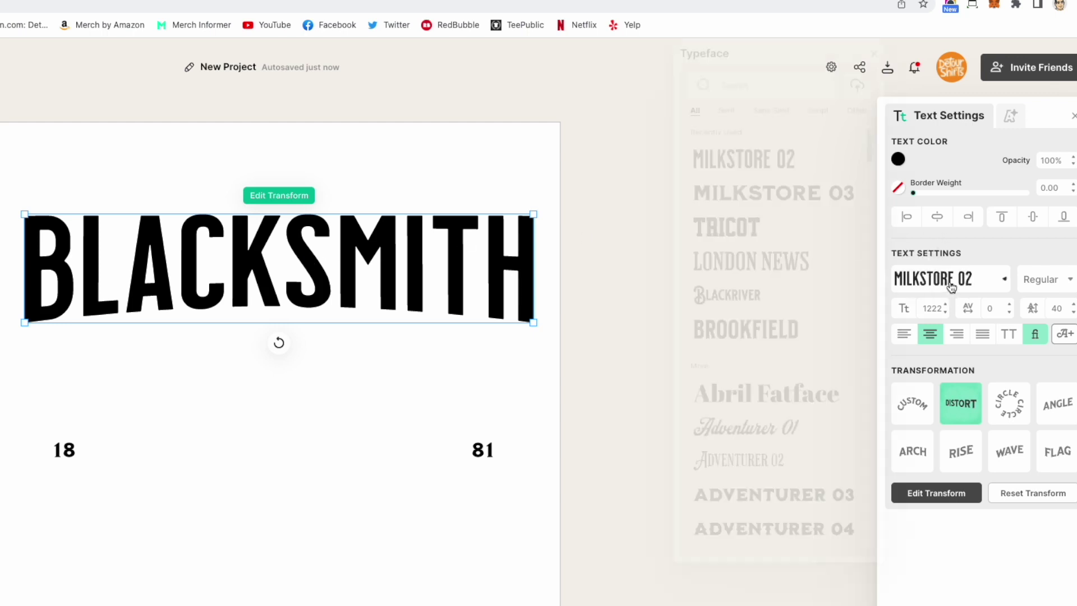
left_click(750, 234)
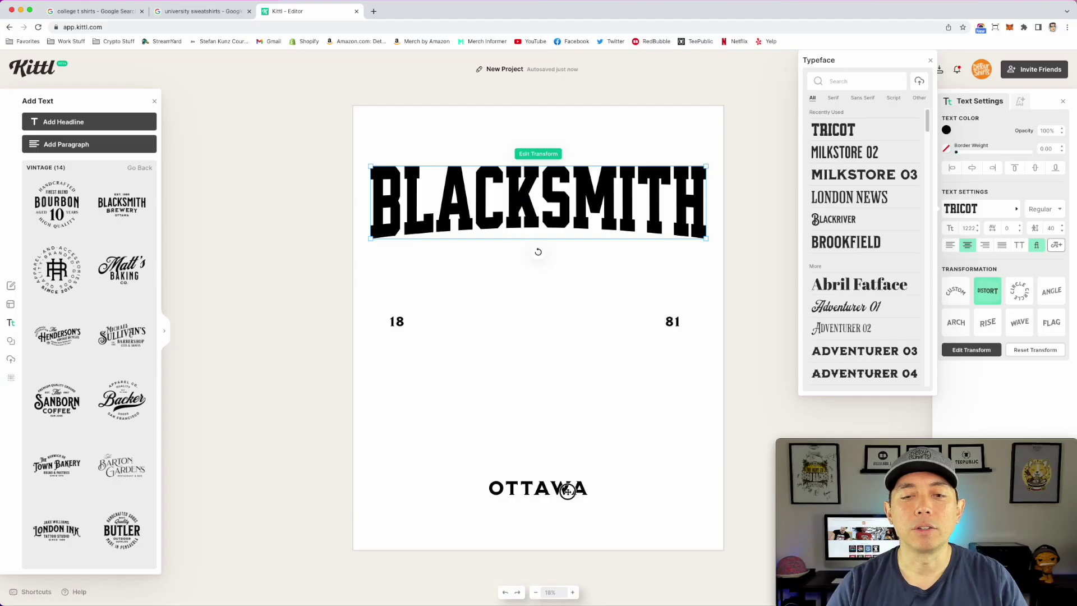
left_click(568, 491)
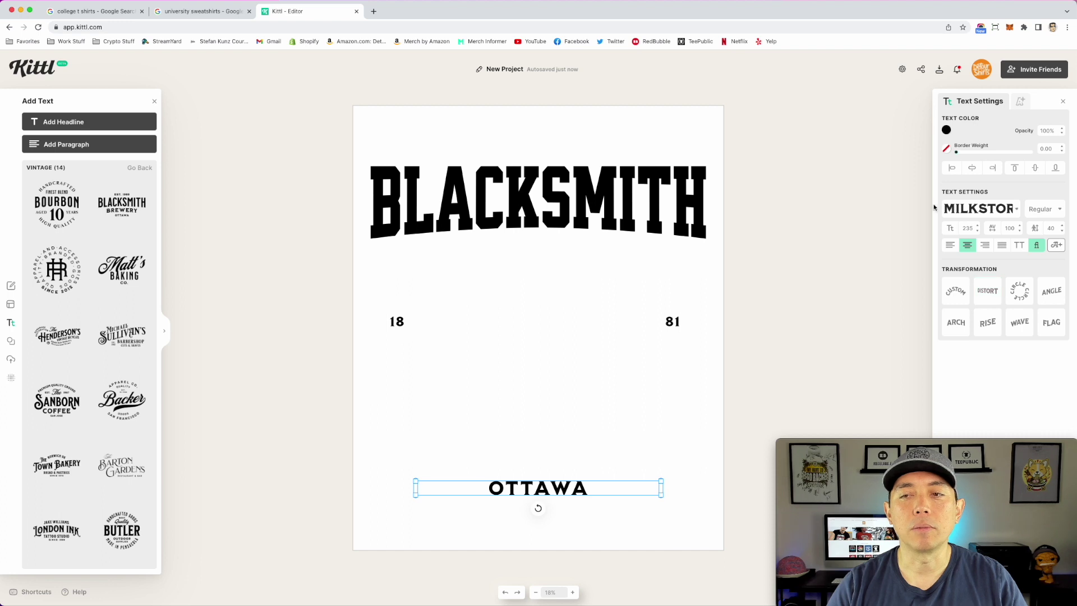
left_click(981, 209)
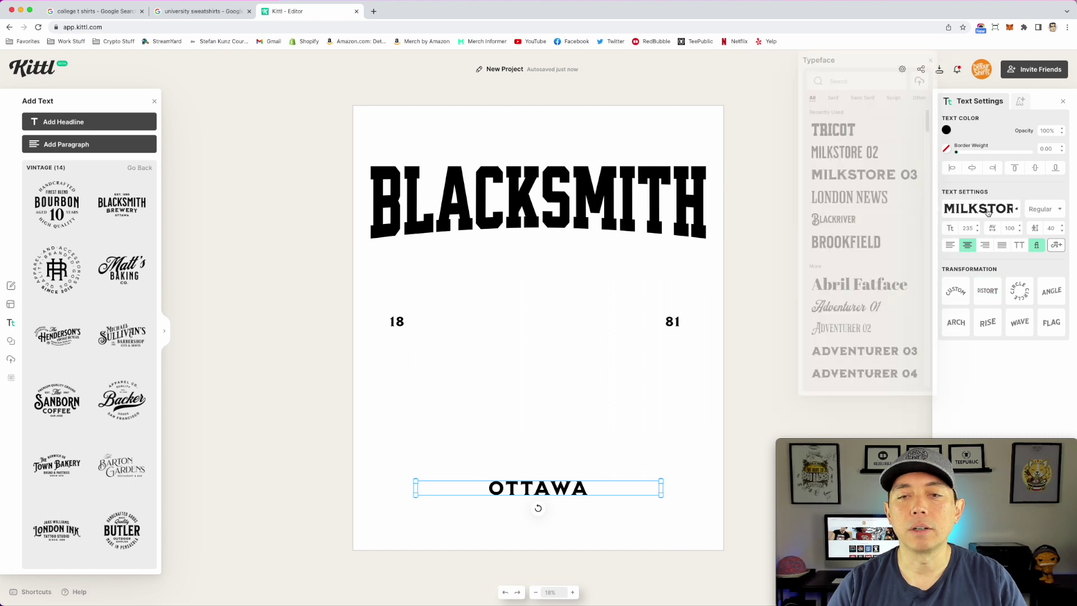
left_click(842, 130)
left_click(759, 318)
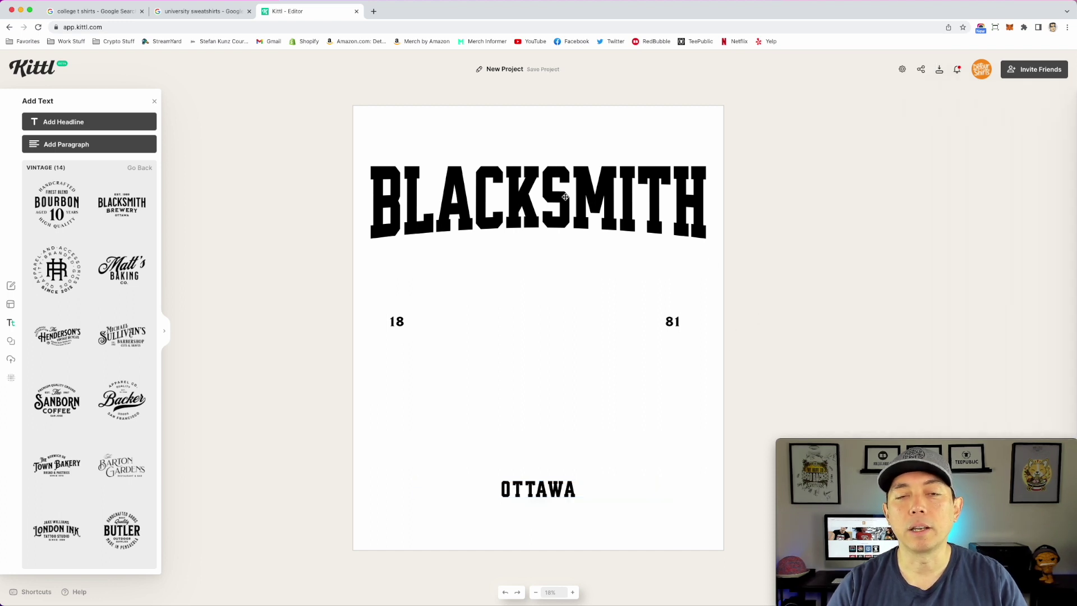
- Replace the arched BLACKSMITH headline with PHOENIX
left_click(565, 196)
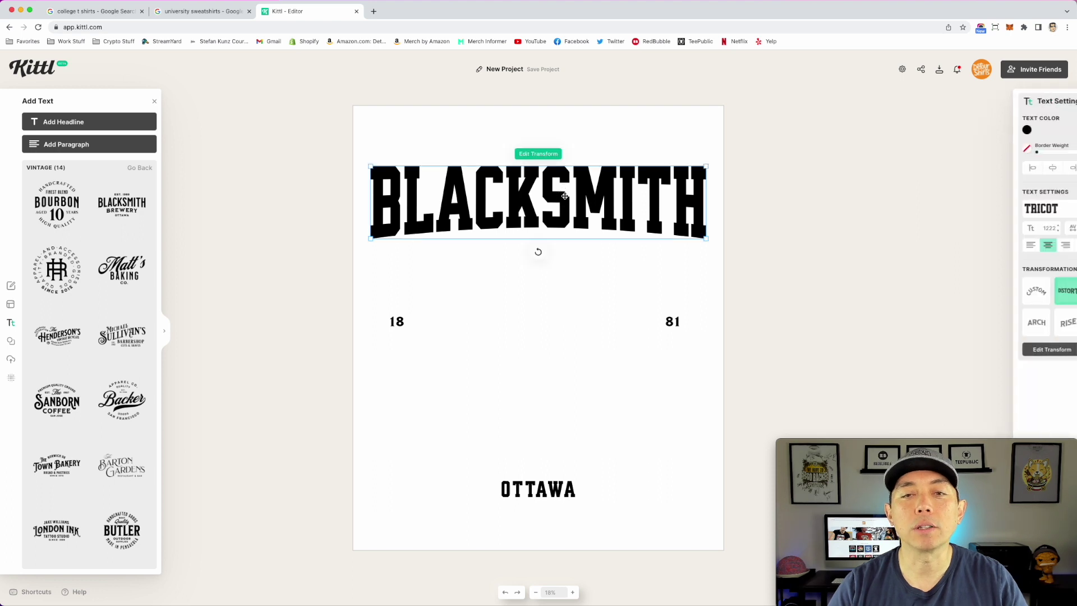
double_click(565, 196)
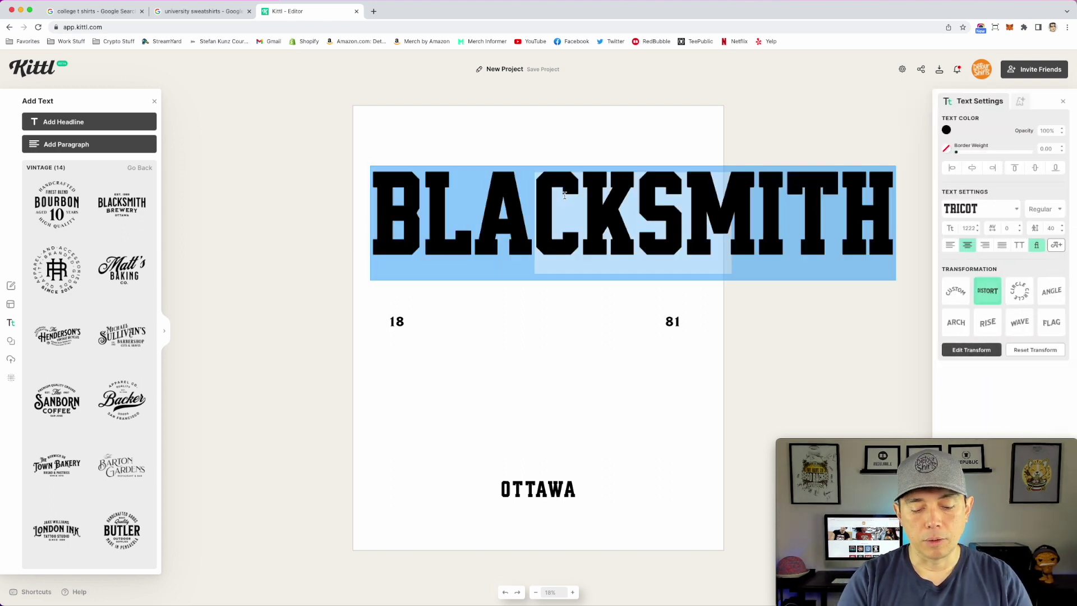
type("P")
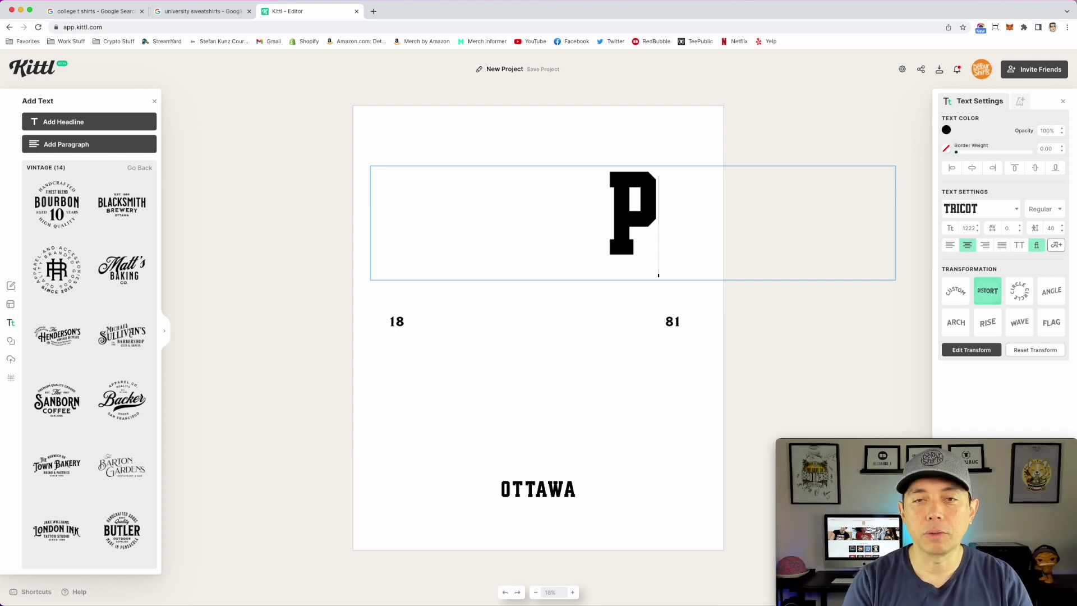
type("HOEN")
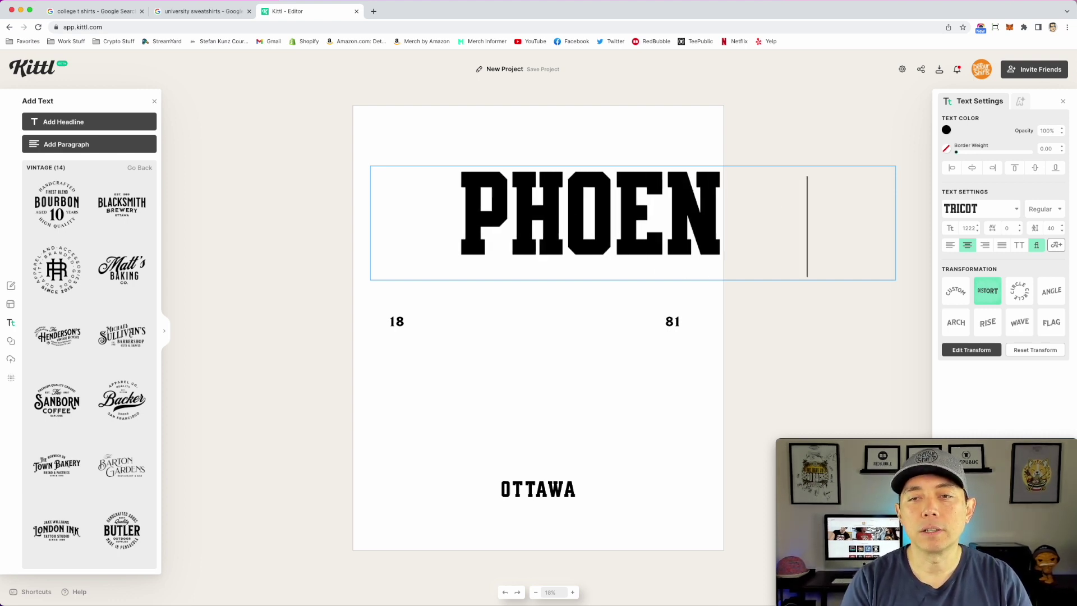
type("IX")
key("Escape")
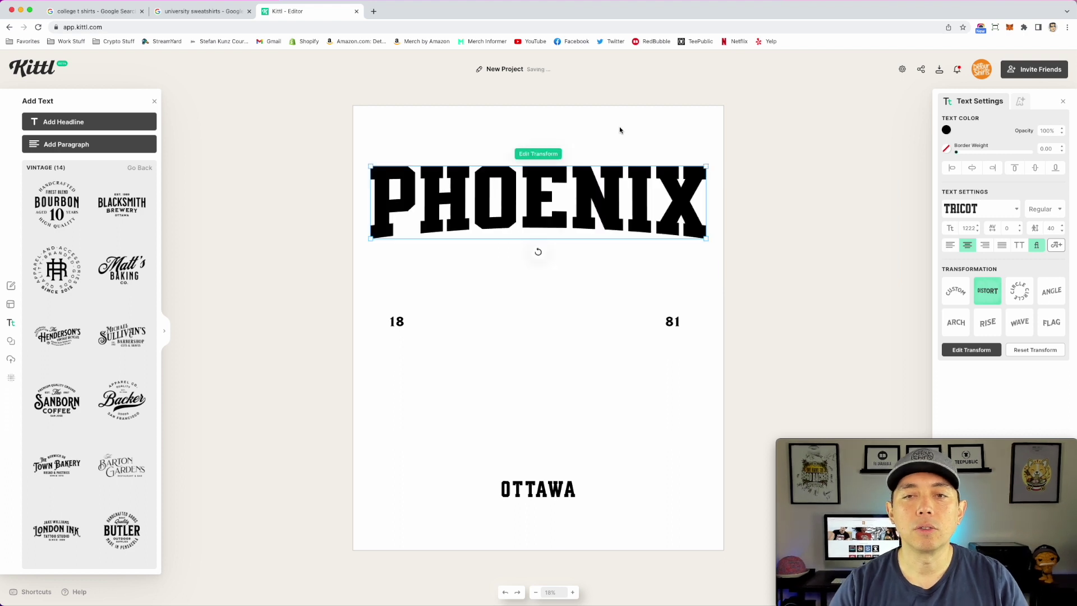
left_click(736, 186)
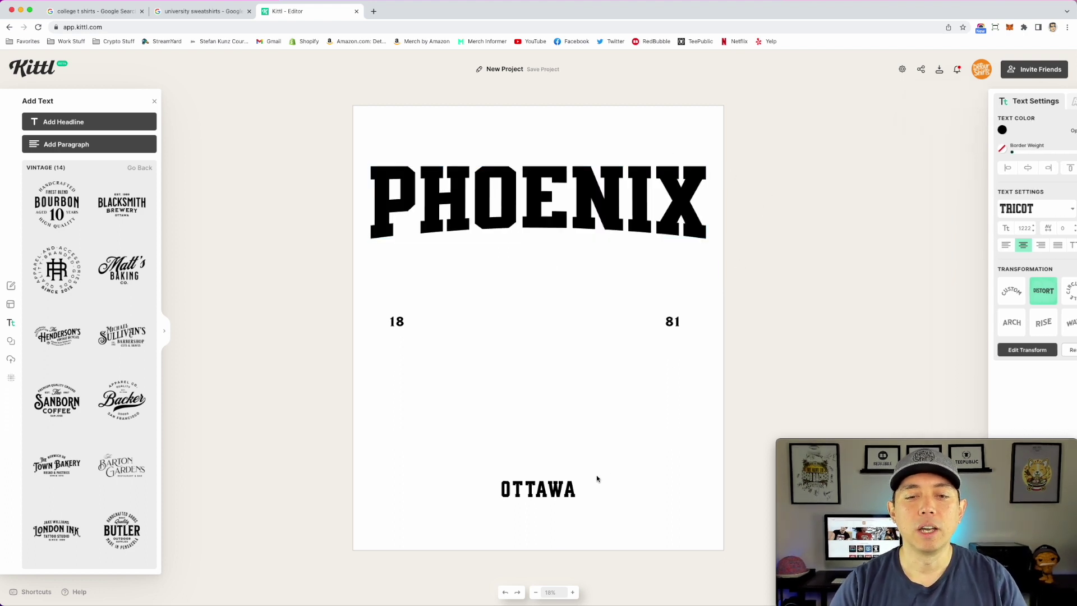
- Replace the OTTAWA text near the artboard's lower edge with ARIZONA
double_click(551, 488)
double_click(551, 489)
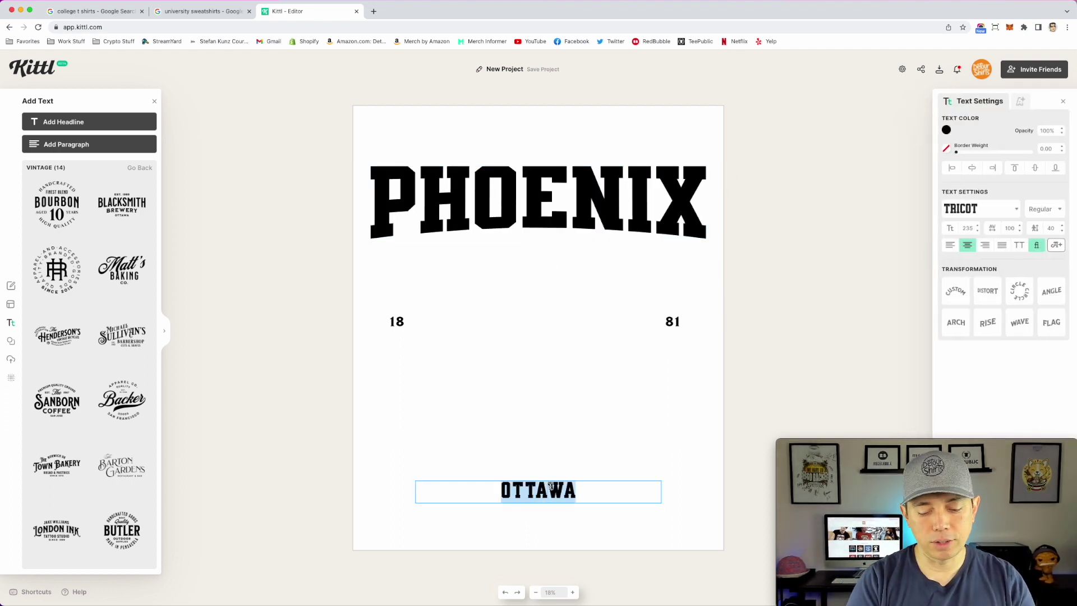
type("ARIZONA")
left_click(811, 334)
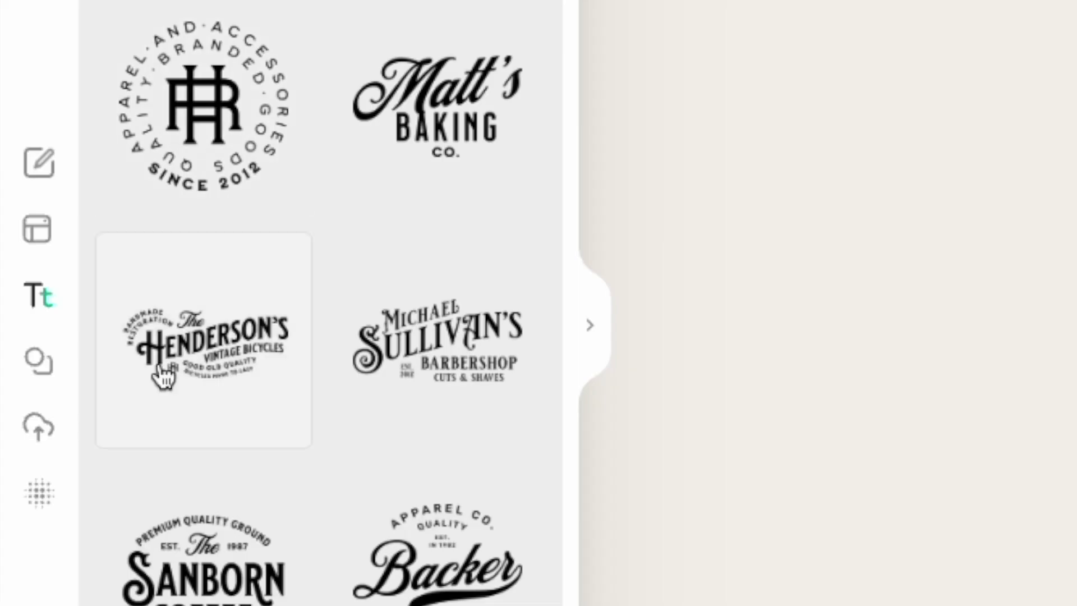
- Show the complete Badges collection among the shape elements and browse it for a round badge
left_click(35, 368)
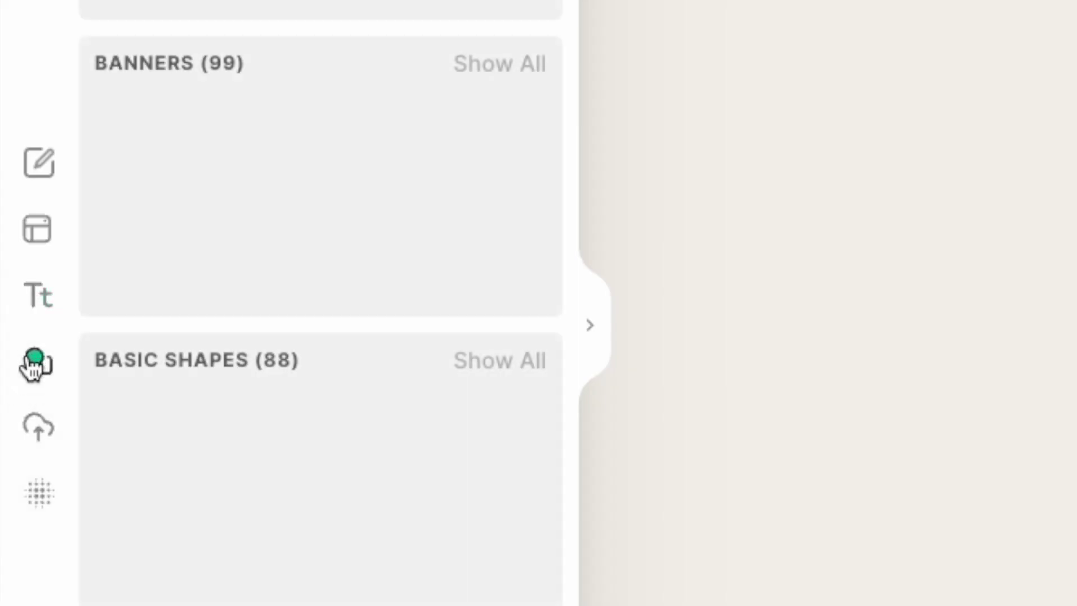
scroll(460, 218, "down", 2)
scroll(462, 222, "down", 3)
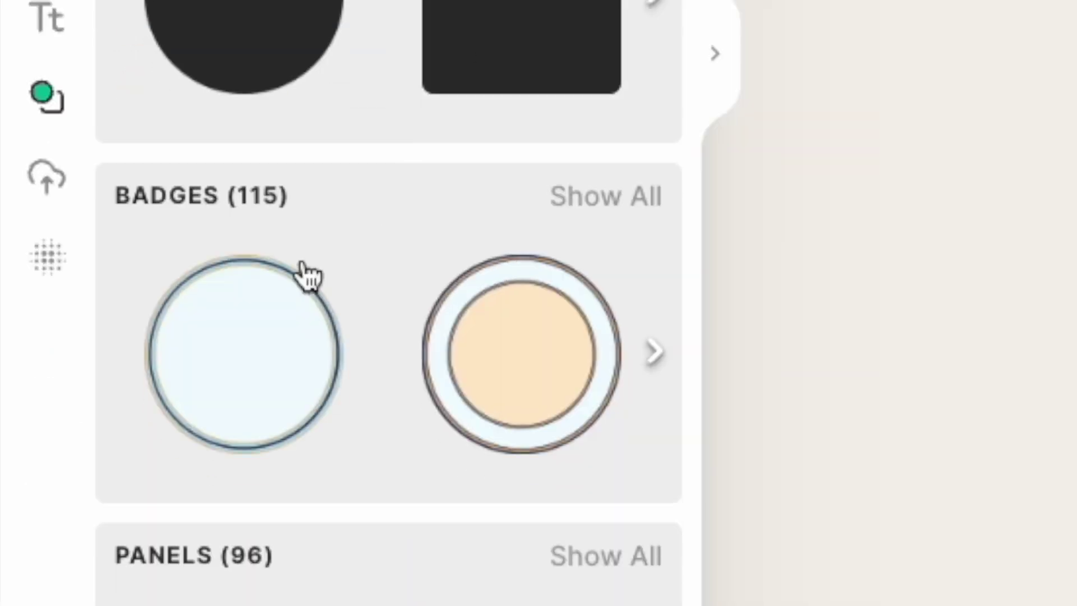
left_click(481, 447)
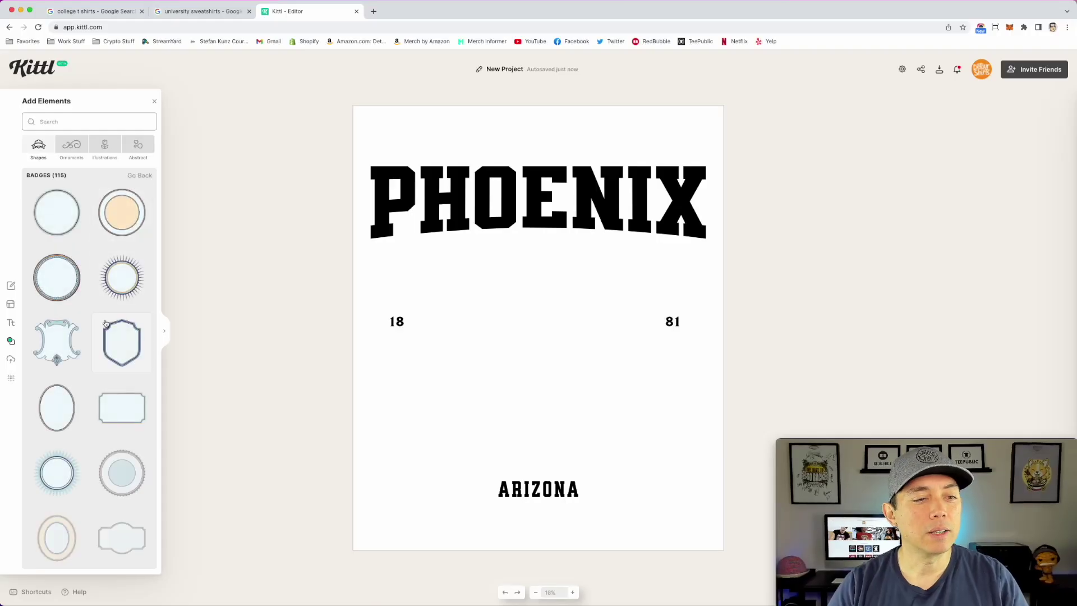
scroll(105, 324, "down", 2)
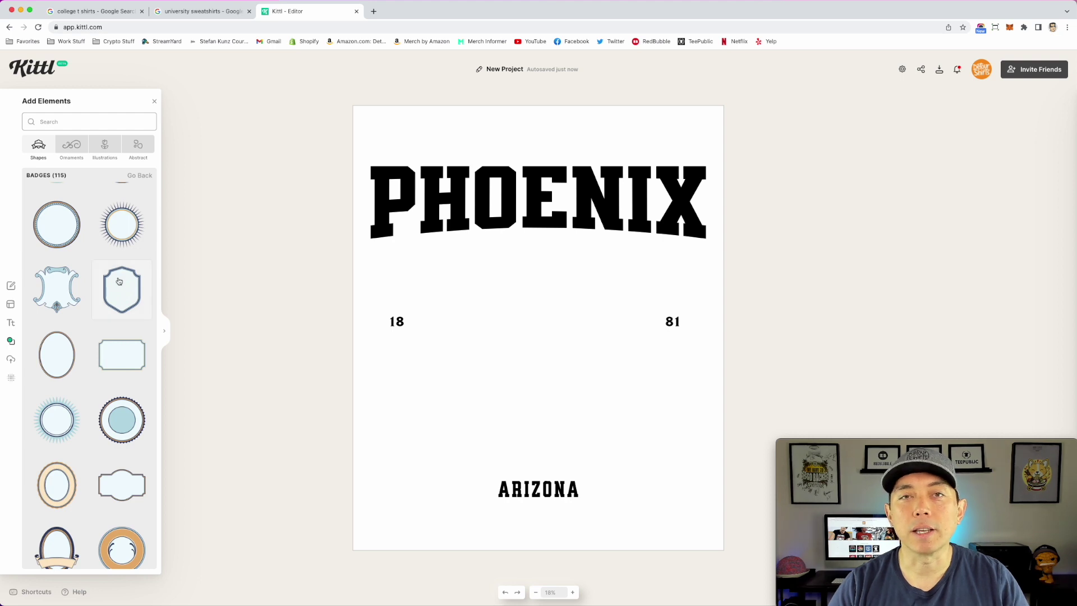
scroll(119, 281, "down", 5)
scroll(118, 281, "down", 1)
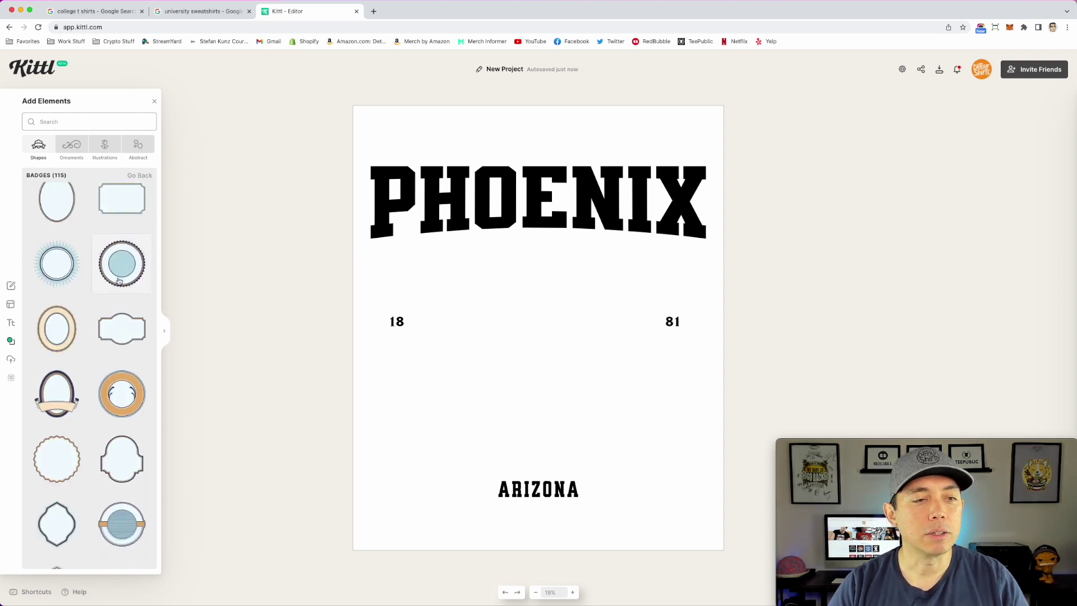
- Try a serrated round badge, a circle with horizontal bands and a rope-edged round badge on the artboard
left_click(125, 247)
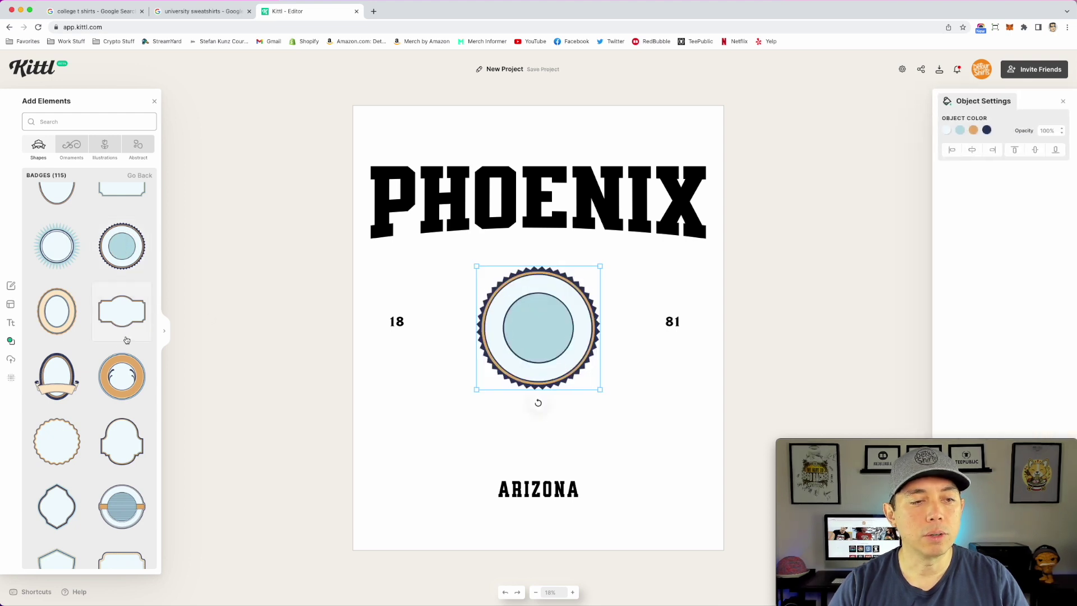
scroll(127, 340, "down", 10)
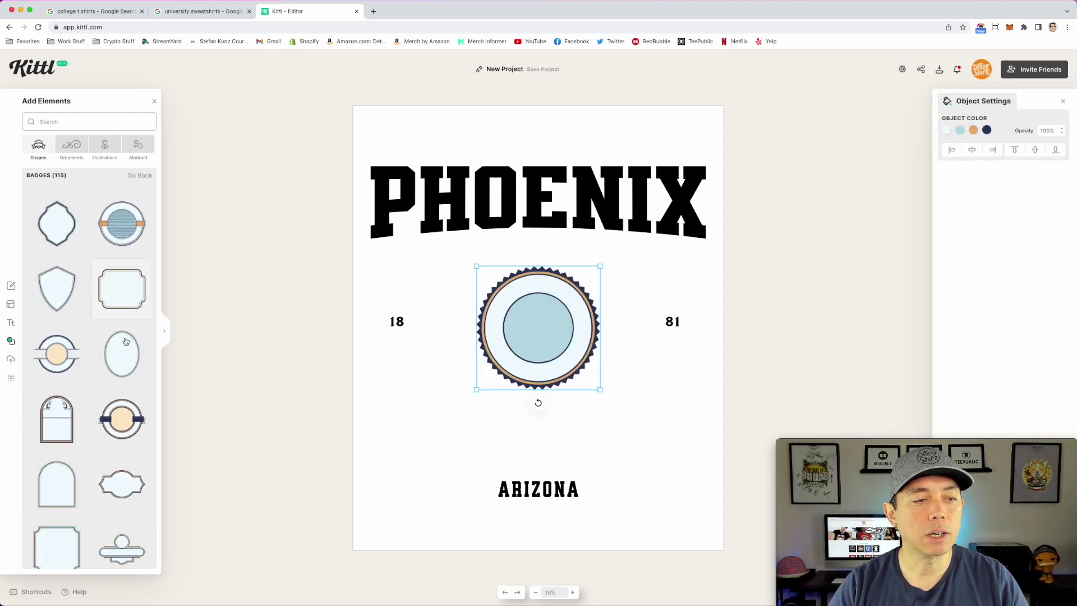
scroll(126, 341, "down", 5)
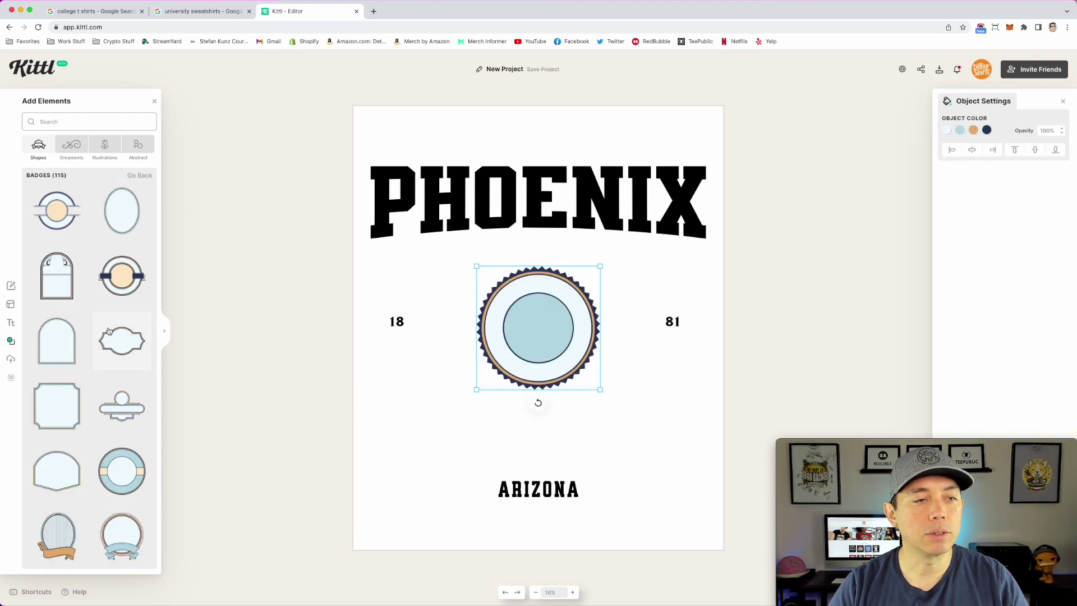
left_click(58, 215)
left_click_drag(551, 324, 513, 319)
scroll(104, 373, "down", 5)
scroll(104, 373, "down", 6)
left_click(72, 372)
scroll(101, 421, "down", 5)
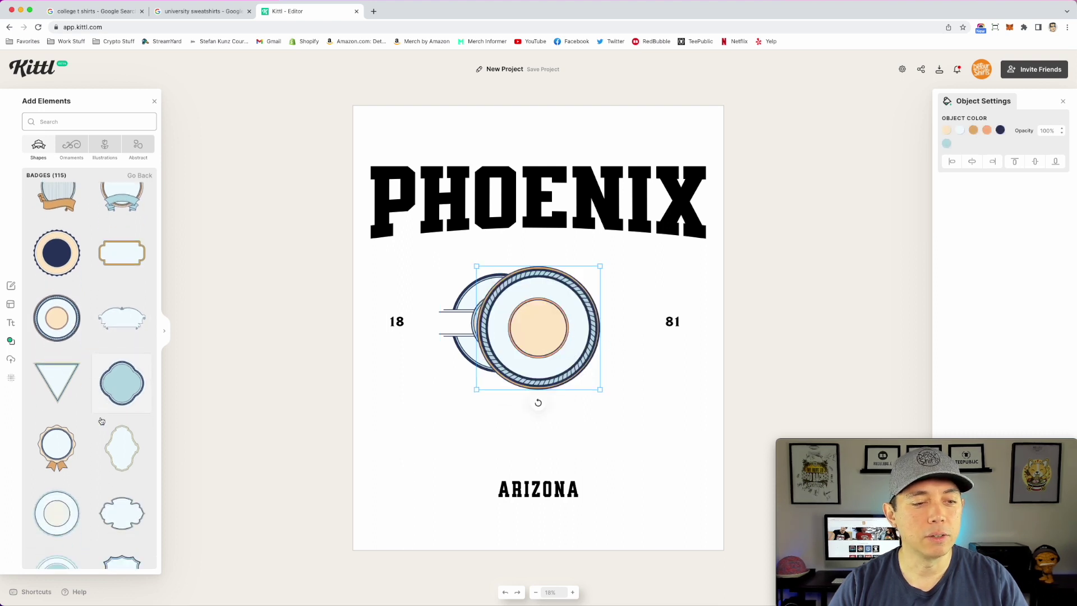
- Add the scalloped round badge with a striped centre, enlarged between 18 and 81, and delete the other trial badges
left_click(60, 418)
left_click_drag(562, 335, 641, 357)
left_click(502, 311)
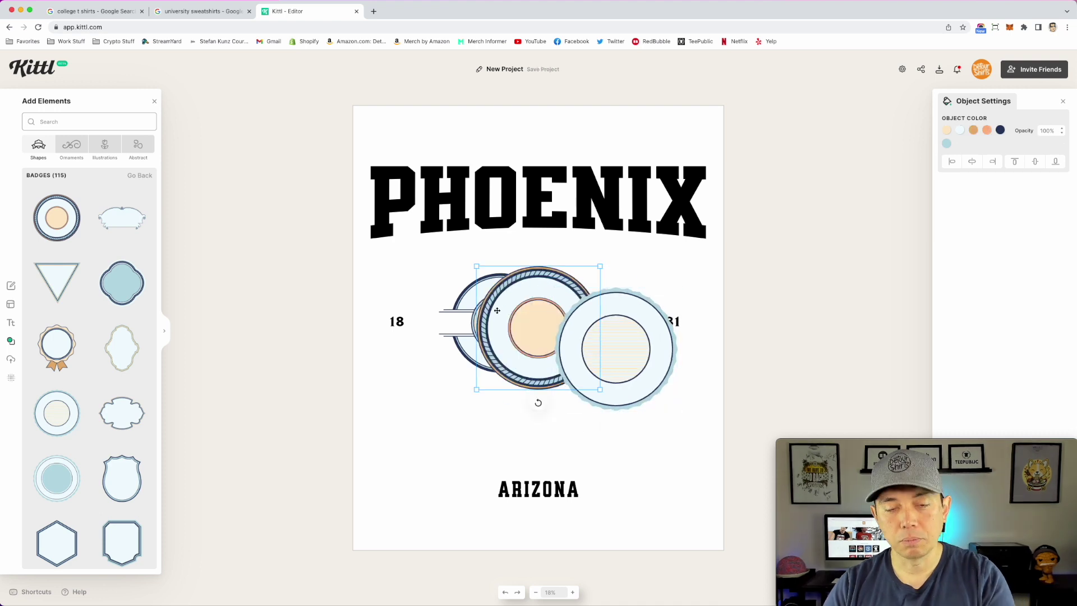
key("Delete")
key("Delete")
left_click_drag(616, 340, 510, 303)
left_click_drag(570, 375, 609, 423)
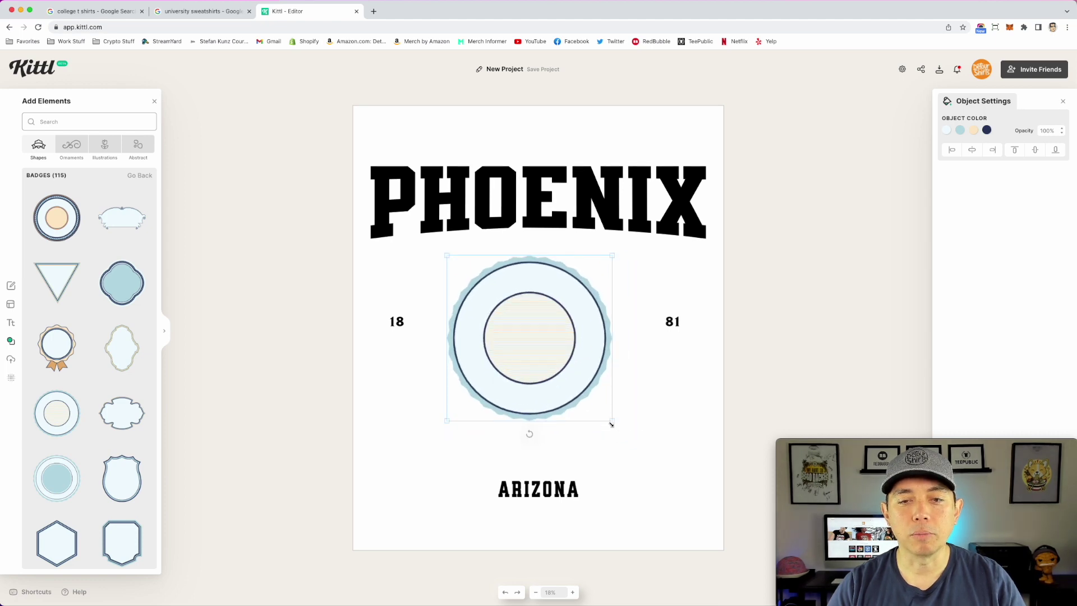
- Change the typeface of the 18 text to London News and enlarge it to about size 674 beside the badge
left_click(397, 322)
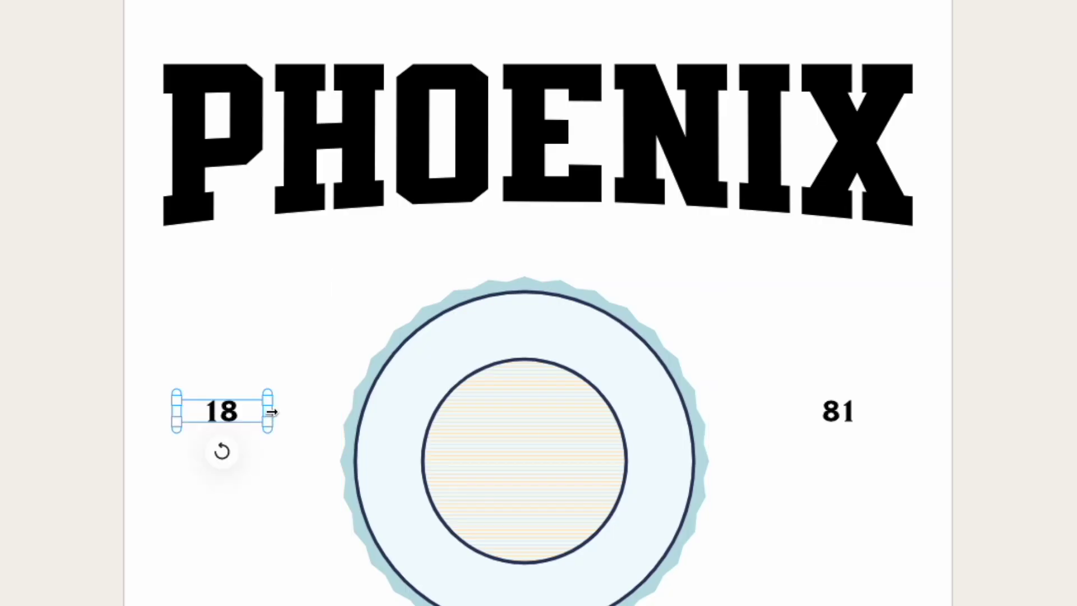
left_click_drag(271, 413, 267, 481)
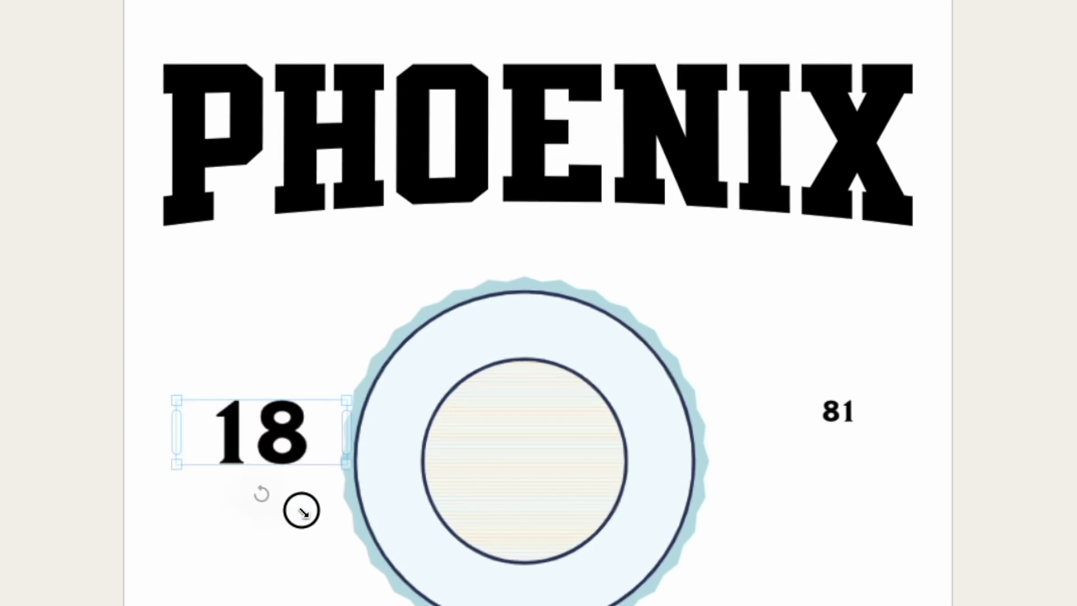
mouse_move(252, 432)
left_mouse_down()
mouse_move(235, 439)
mouse_move(247, 447)
left_mouse_up()
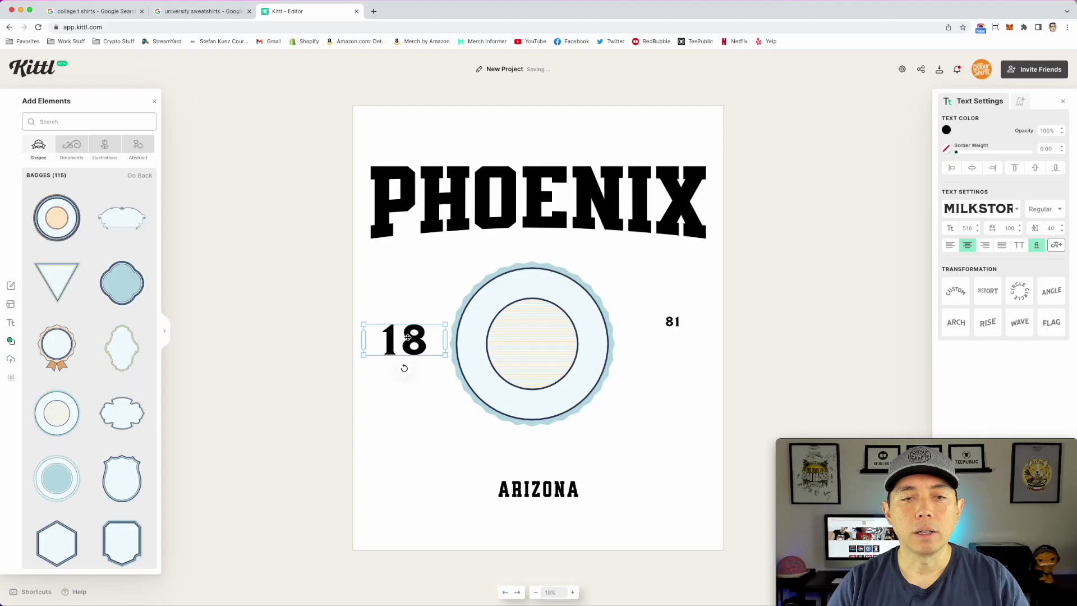
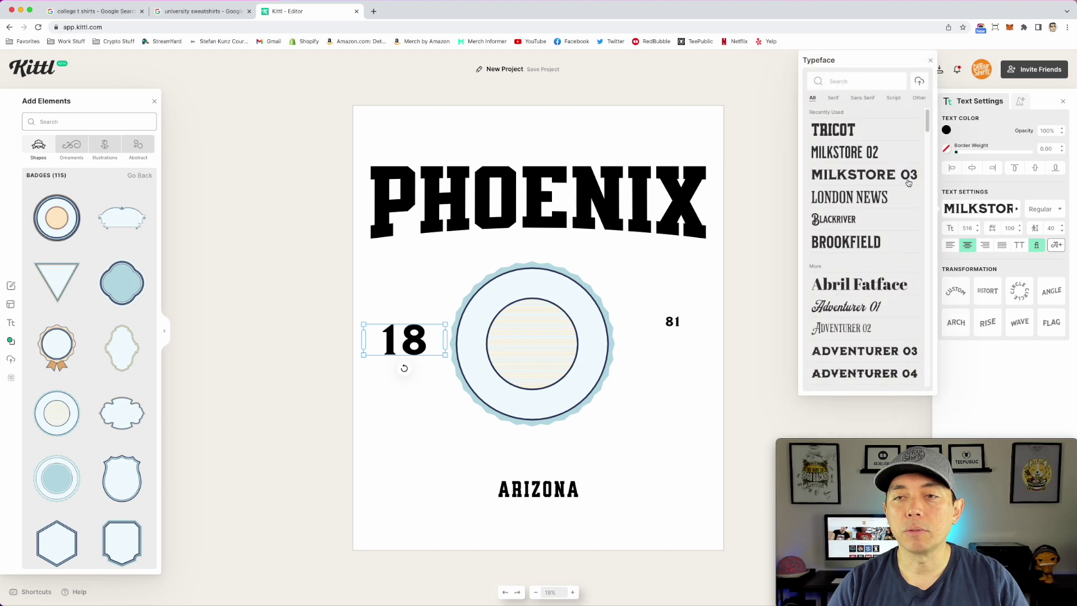
left_click(867, 197)
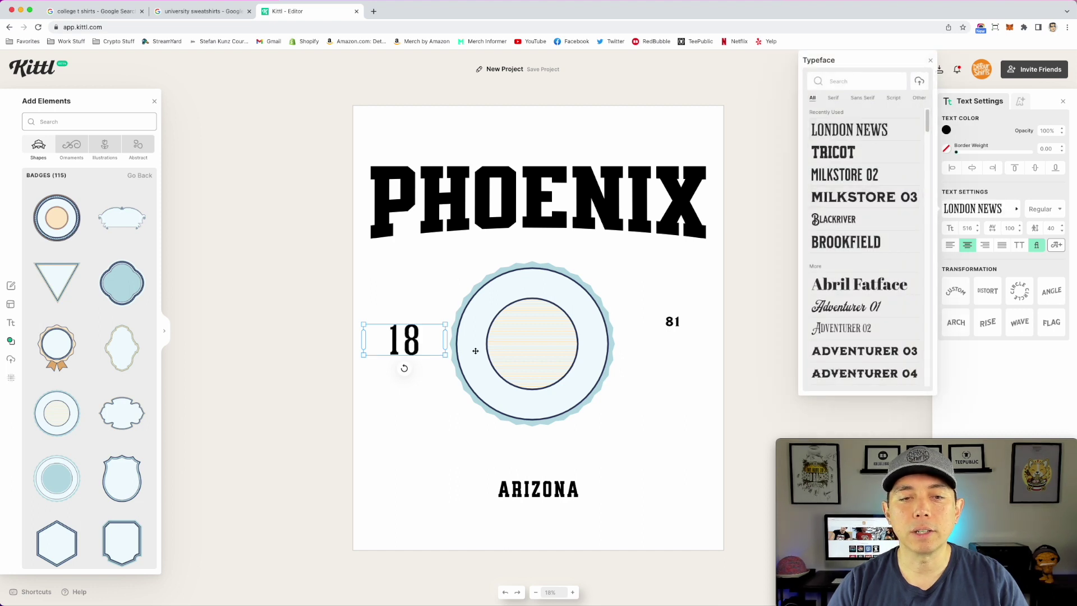
left_click(443, 354)
left_click_drag(447, 341, 417, 322)
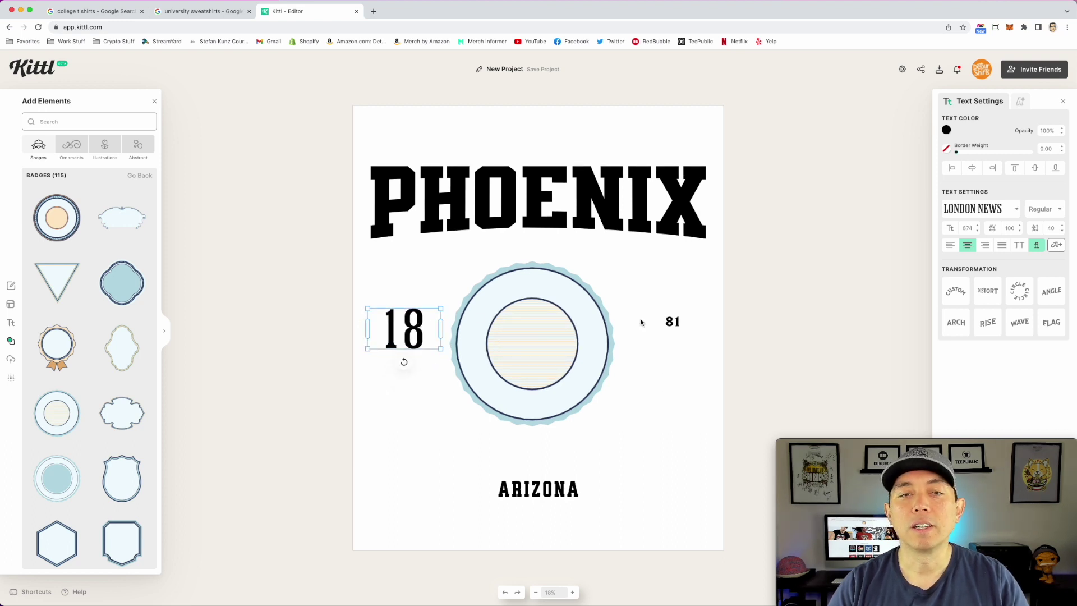
- Delete the small 81 text and put a duplicate of the 18 text in its place, reworded to 81
left_click(672, 321)
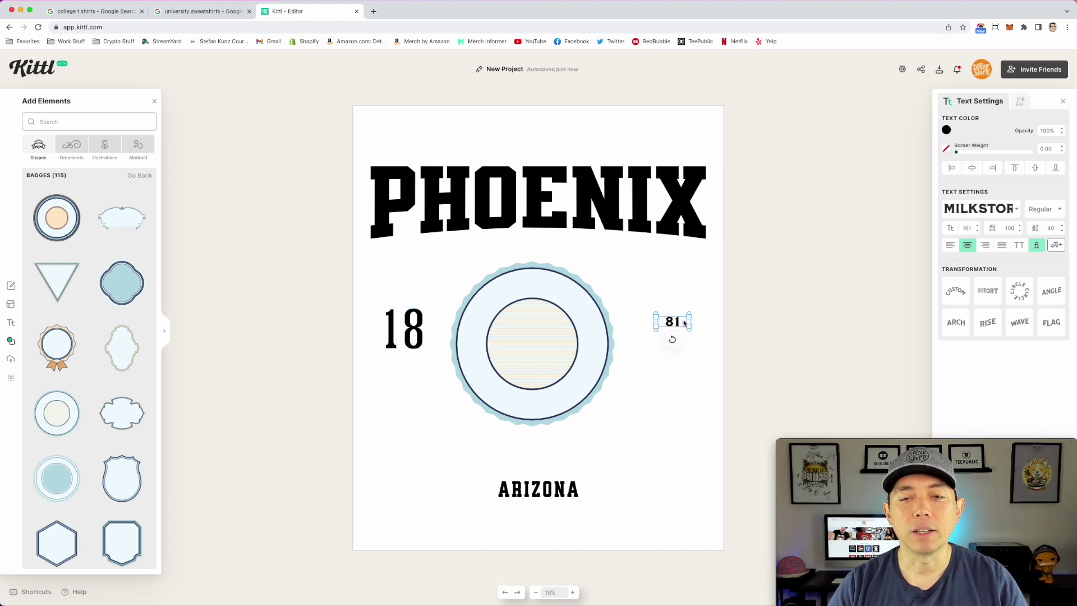
left_click_drag(675, 330, 498, 336)
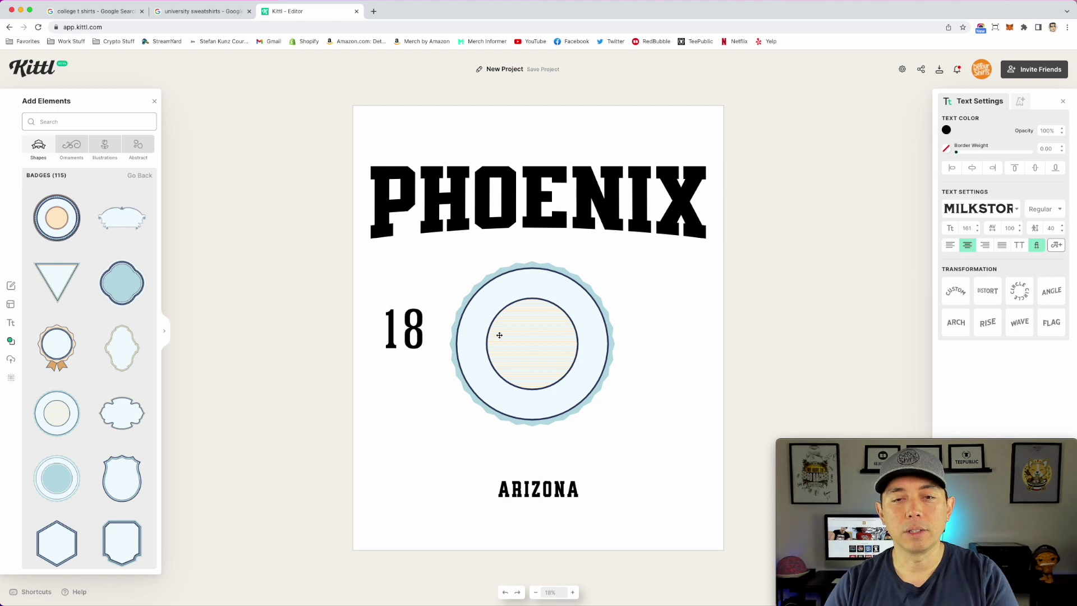
left_click(419, 332)
left_click_drag(411, 330, 589, 337)
key("super+z")
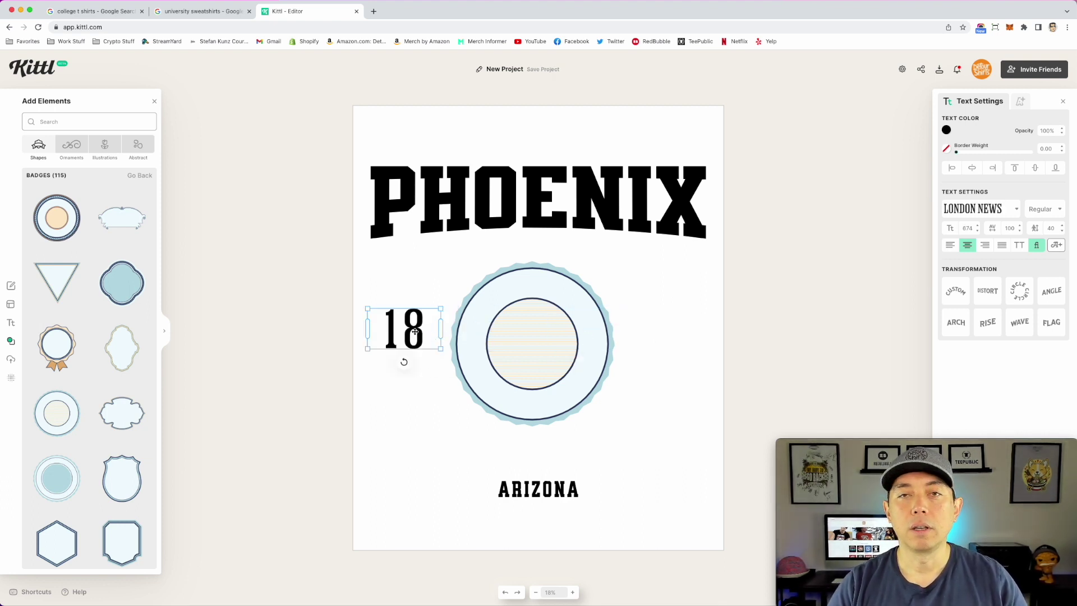
left_click_drag(415, 333, 679, 335)
double_click(679, 335)
type("81")
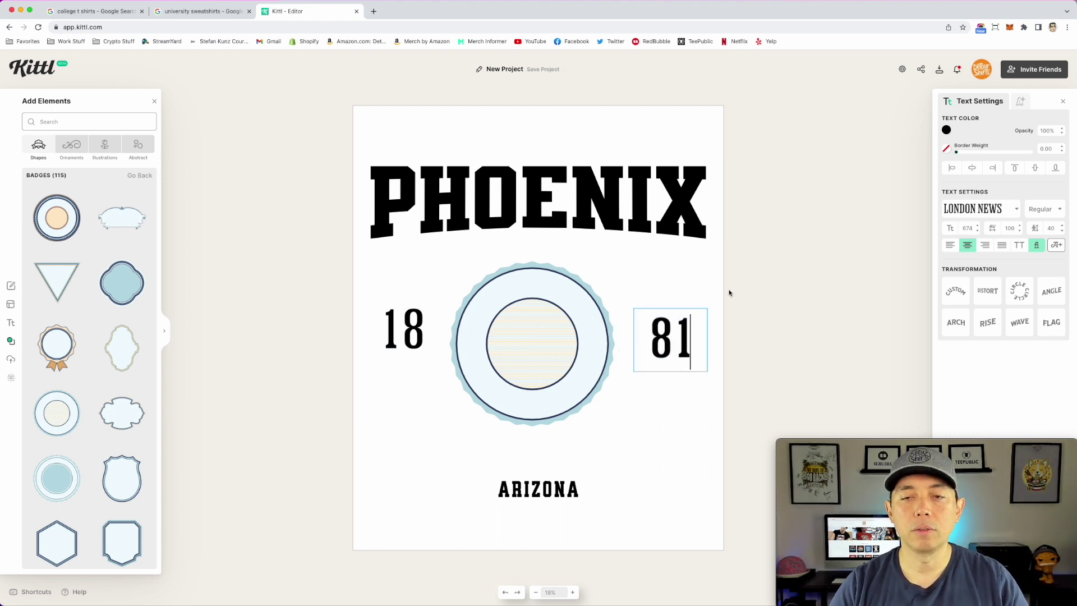
key("Escape")
- Enlarge the ARIZONA text to about size 519 and place it just below the badge
left_click_drag(559, 487, 498, 441)
left_click_drag(599, 443, 650, 481)
left_click_drag(520, 461, 536, 466)
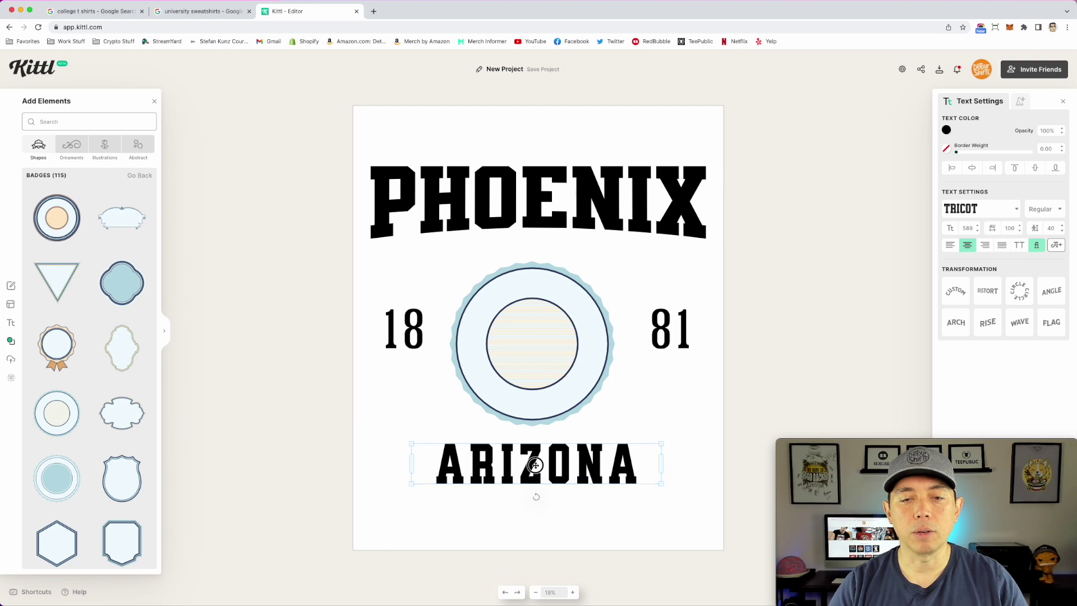
left_click_drag(660, 482, 640, 478)
left_click_drag(561, 461, 551, 461)
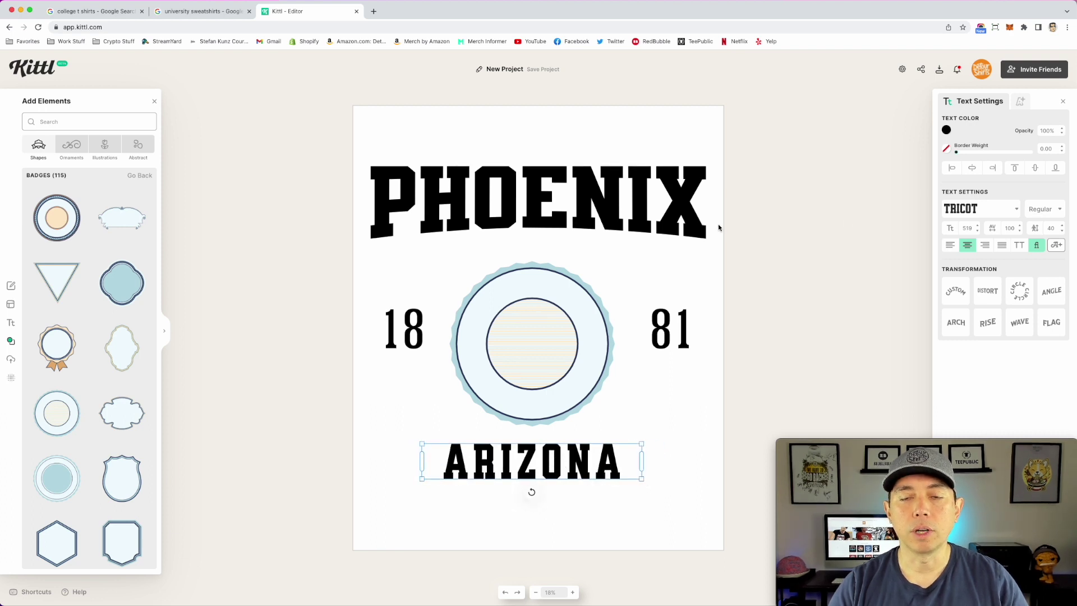
- Align the PHOENIX headline, the badge and the ARIZONA text on a common vertical centre line
left_click(629, 202)
left_click(577, 291)
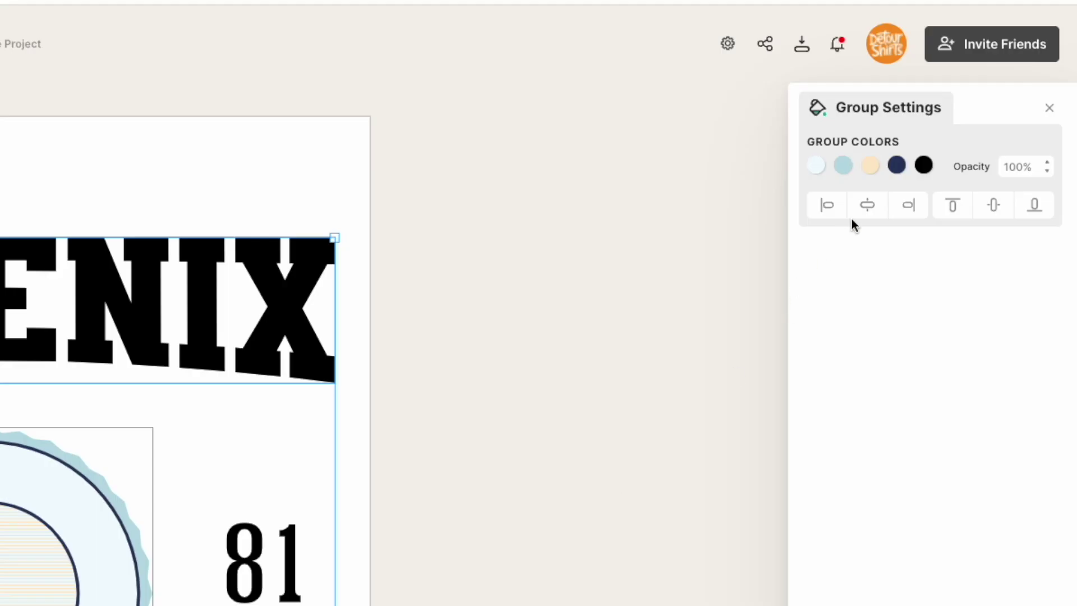
left_click(867, 205)
left_click(466, 247)
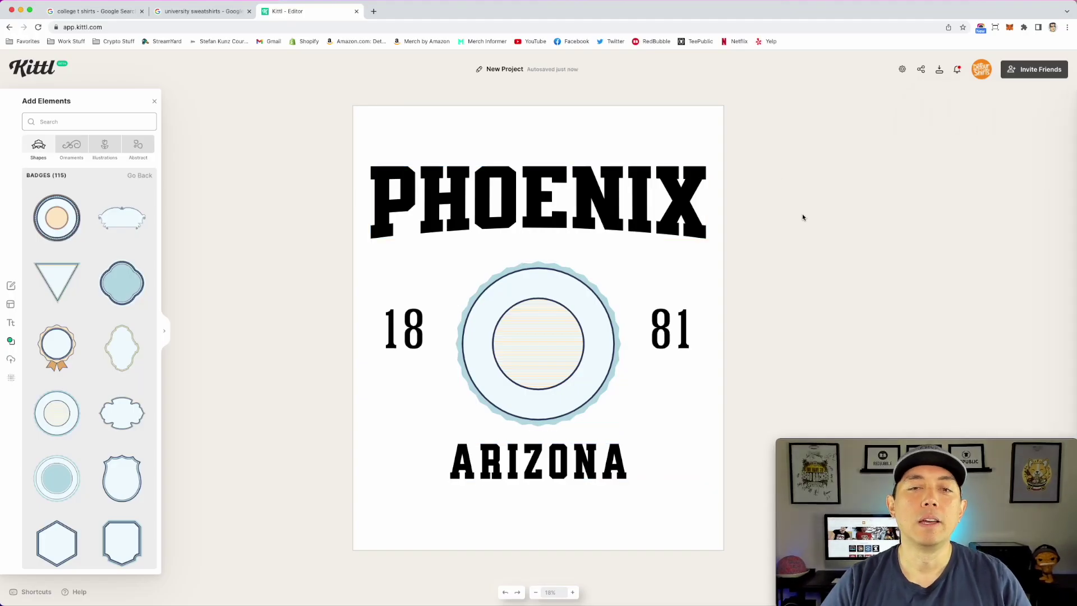
- Edit the PHOENIX headline's Distort transform, pulling both lower corners down equally for a deeper arch
left_click(594, 193)
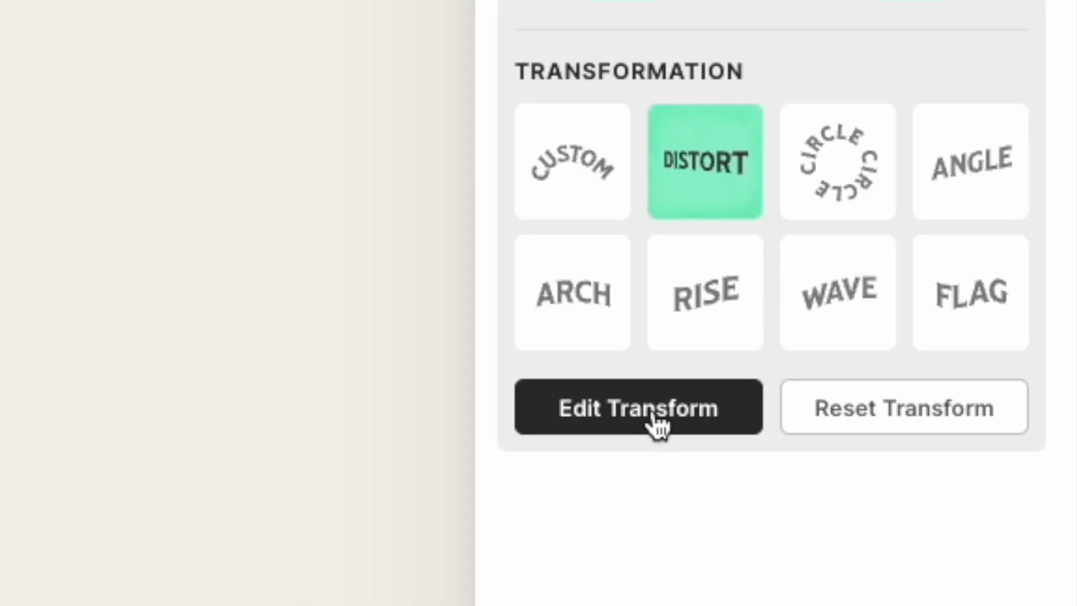
left_click(658, 425)
left_click_drag(1004, 320, 1003, 350)
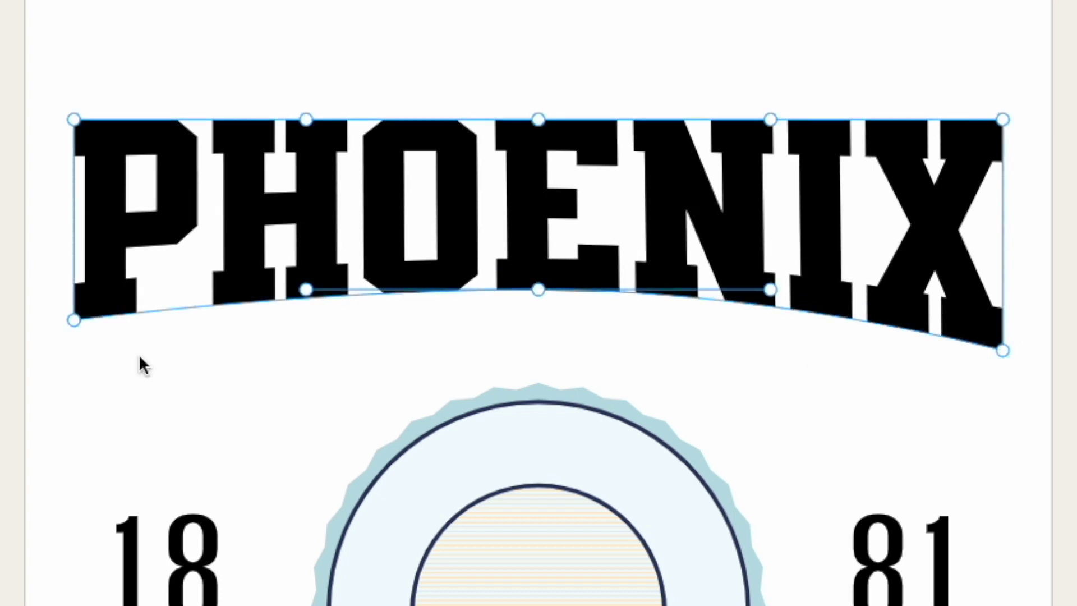
left_click_drag(75, 320, 71, 354)
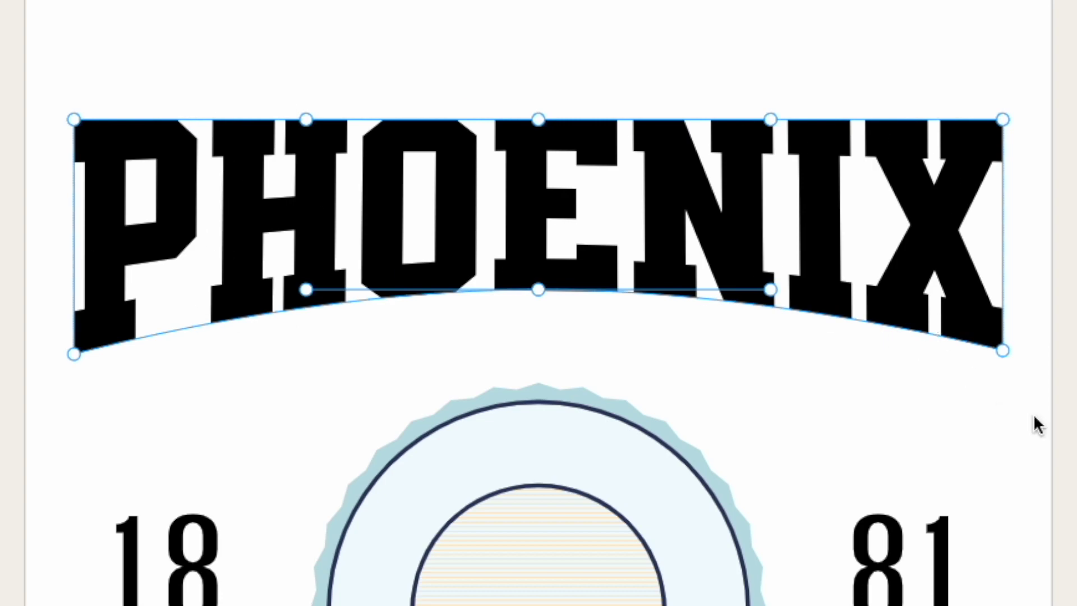
left_click(539, 84)
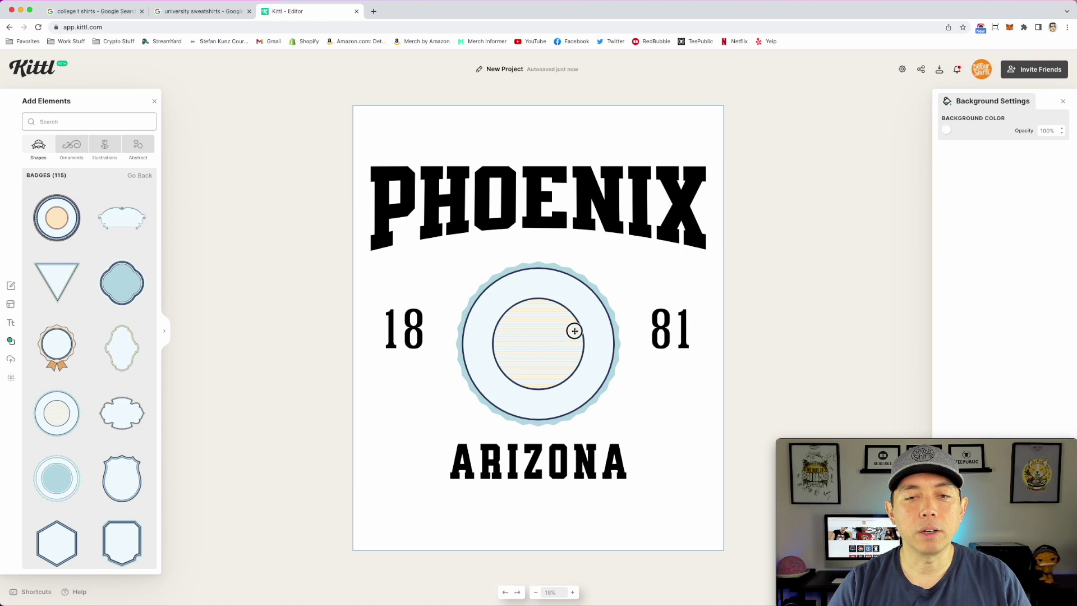
- Move the badge slightly up and show the complete collection of detailed animal drawings among the illustrations
left_click_drag(574, 332, 574, 325)
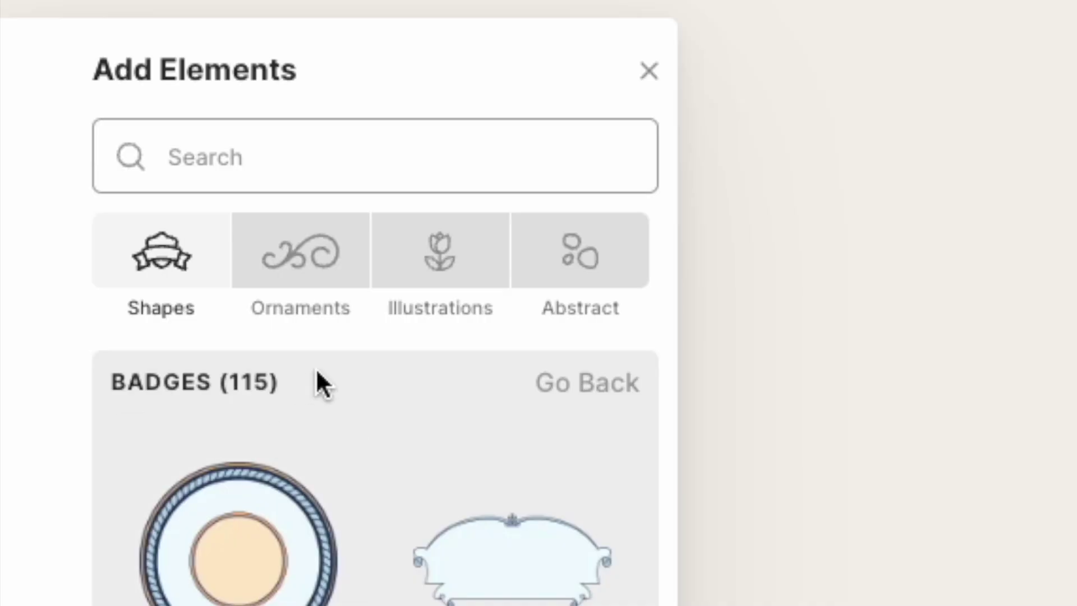
left_click(440, 247)
left_click(317, 159)
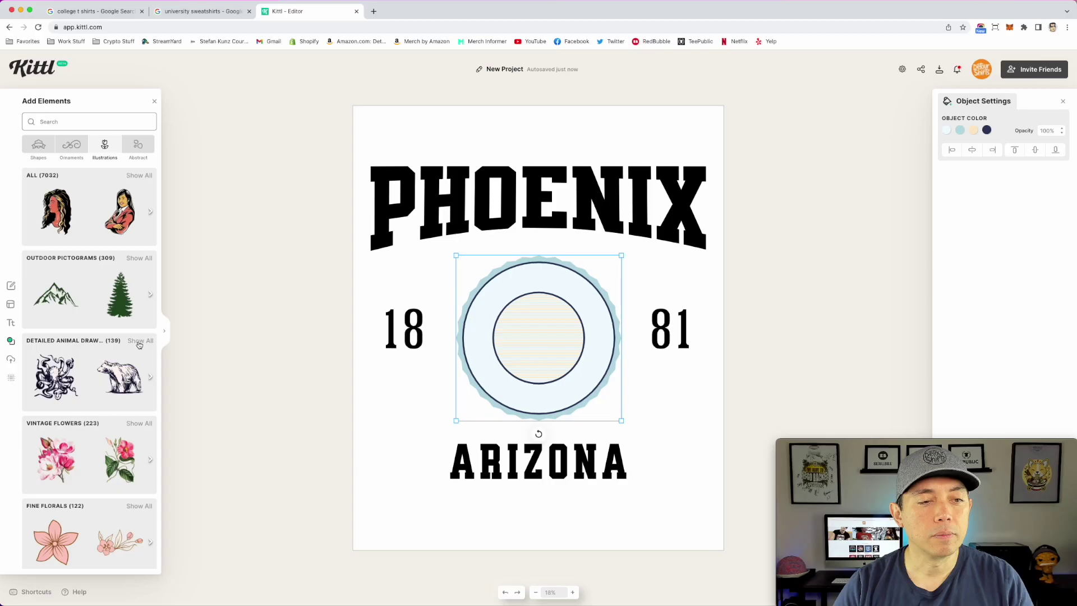
left_click(528, 241)
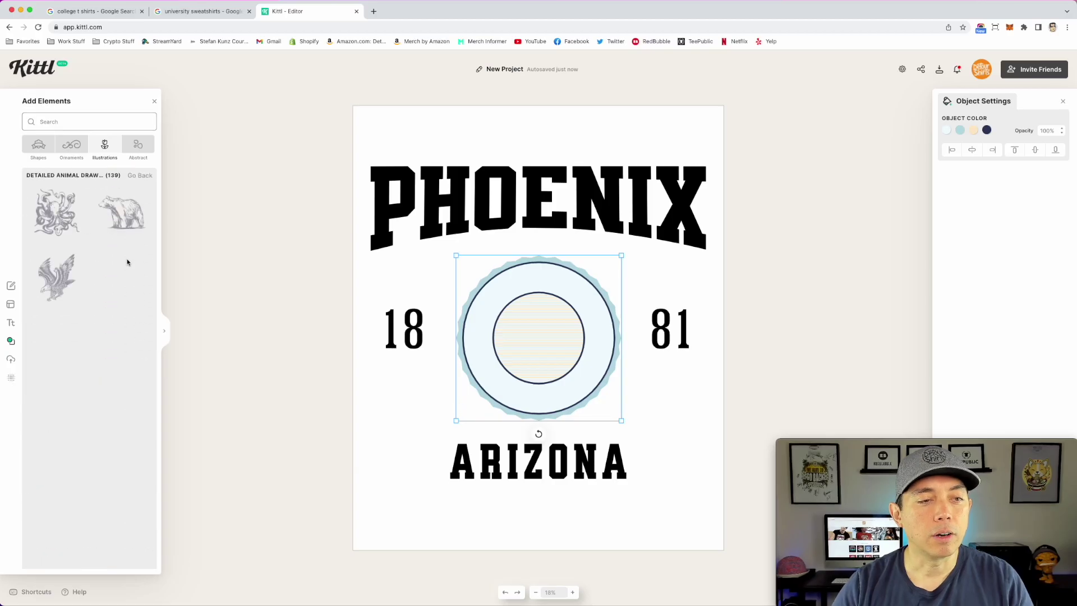
- Try the eagle drawing with raised wings over the centre of the round badge
scroll(112, 258, "down", 2)
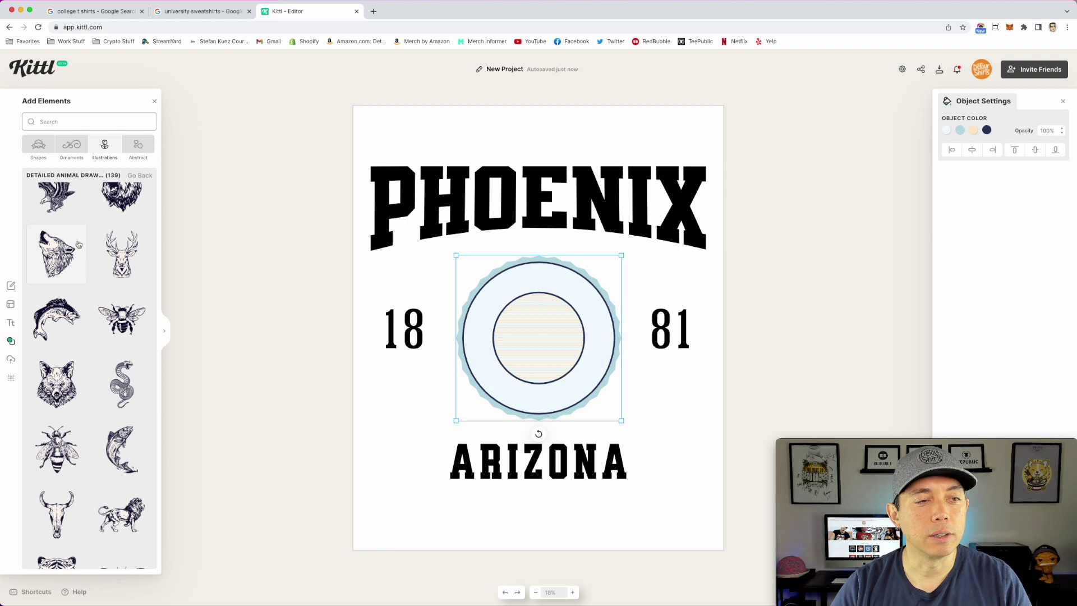
left_click(56, 197)
left_click_drag(540, 346, 544, 349)
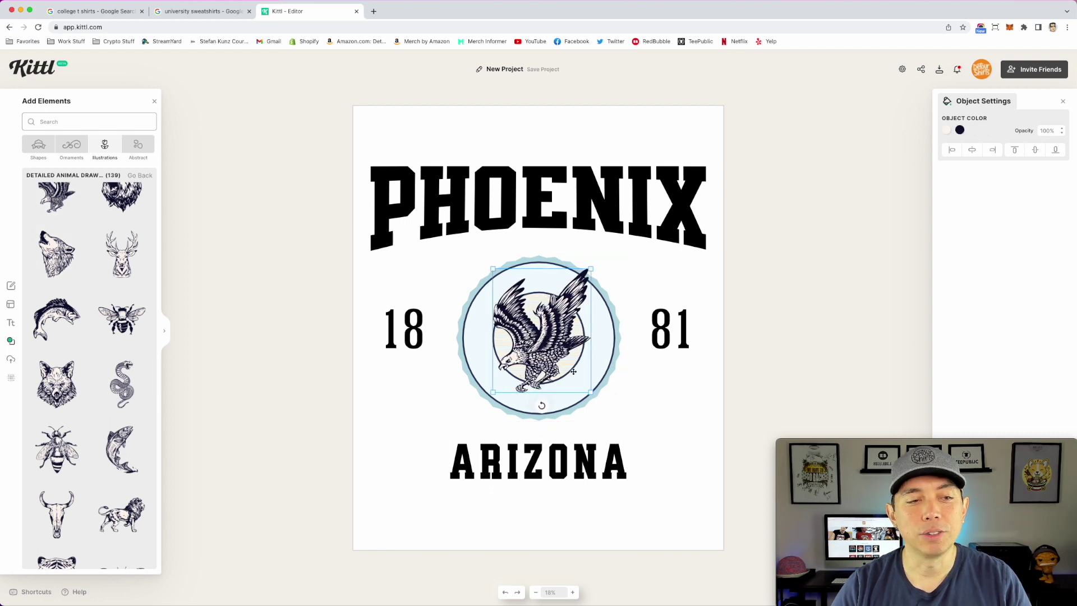
key("BackSpace")
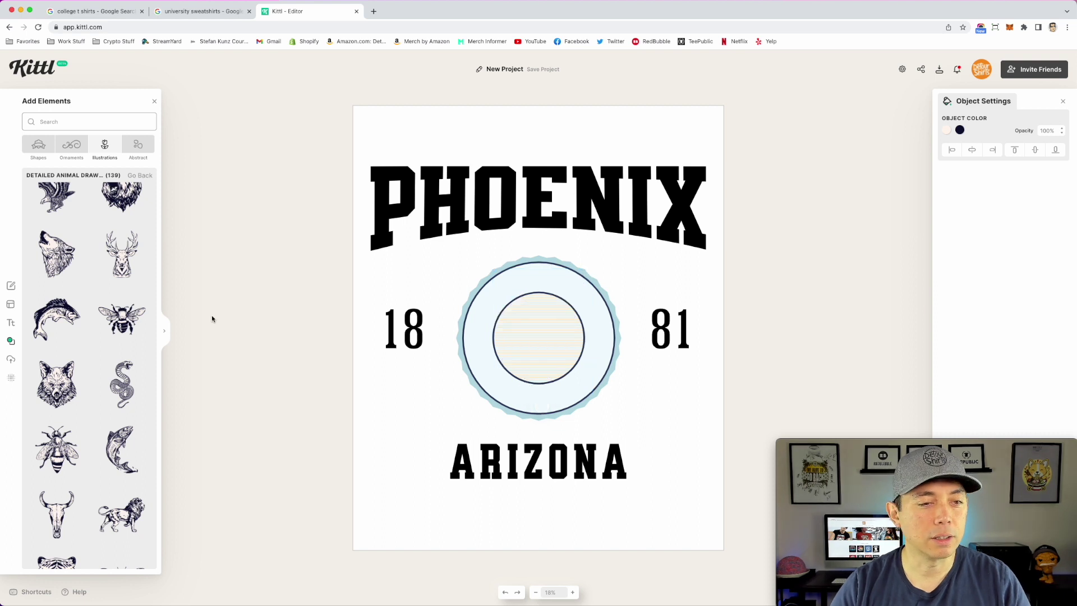
- Try the bee drawing with spread wings over the centre of the round badge and remove it
left_click(135, 322)
left_click_drag(567, 321, 567, 332)
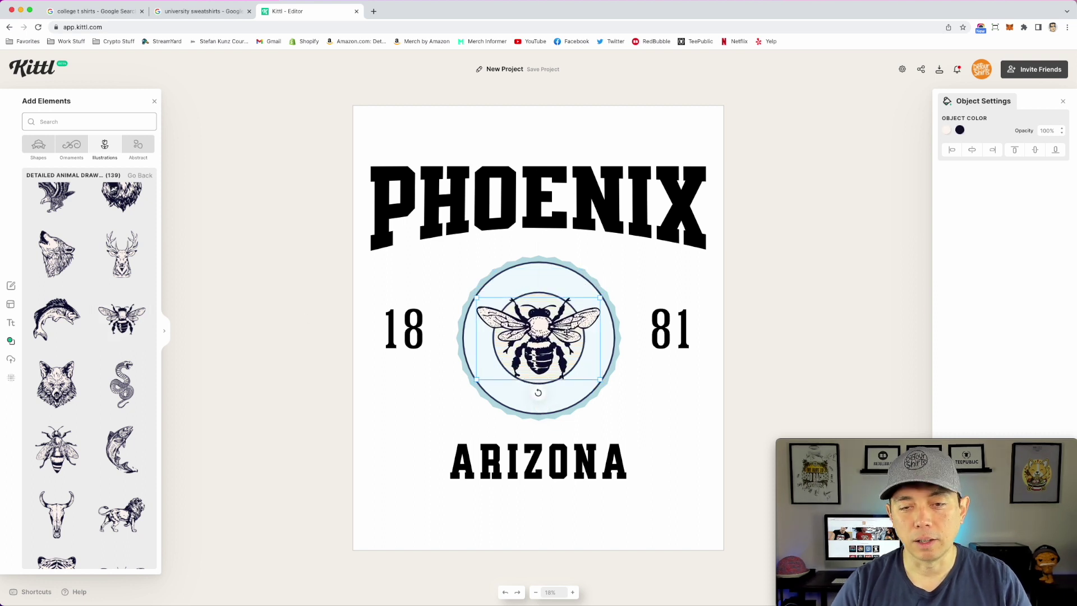
key("BackSpace")
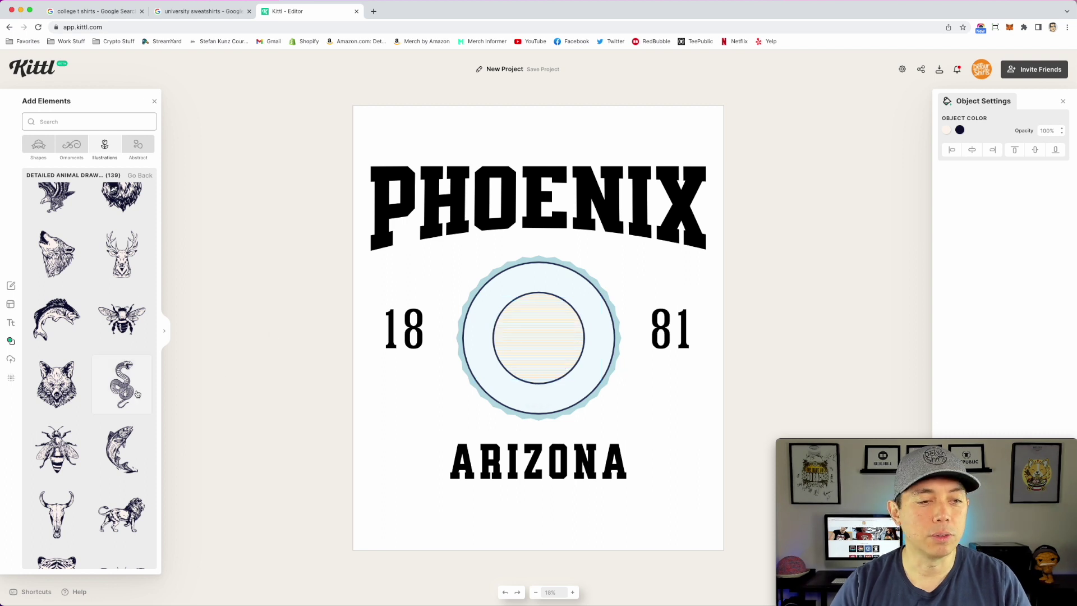
- Try the coiled snake drawing over the centre of the round badge and remove it
scroll(145, 377, "down", 1)
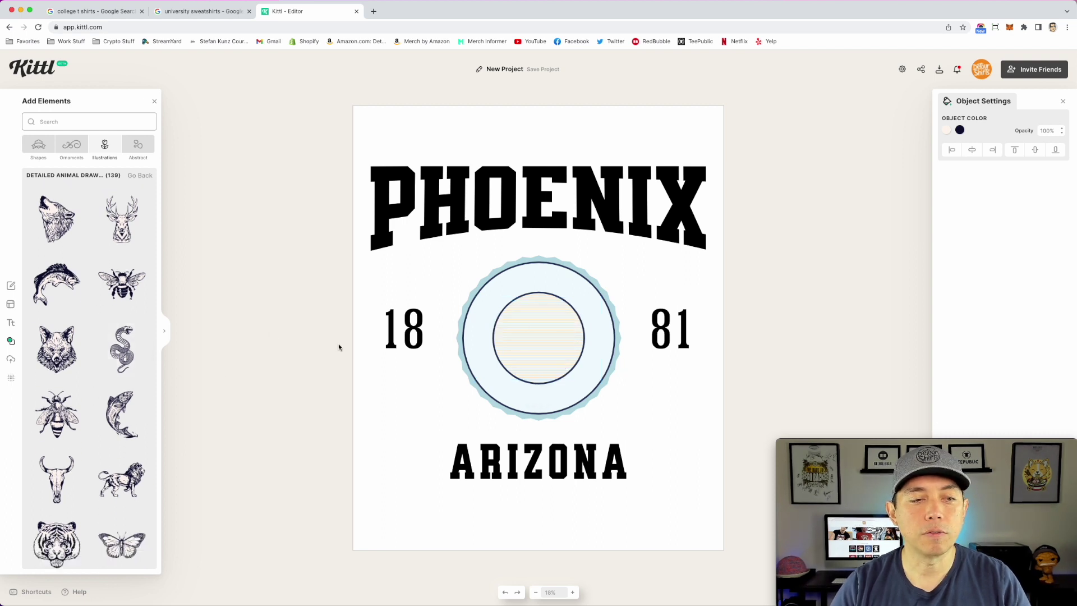
left_click(107, 353)
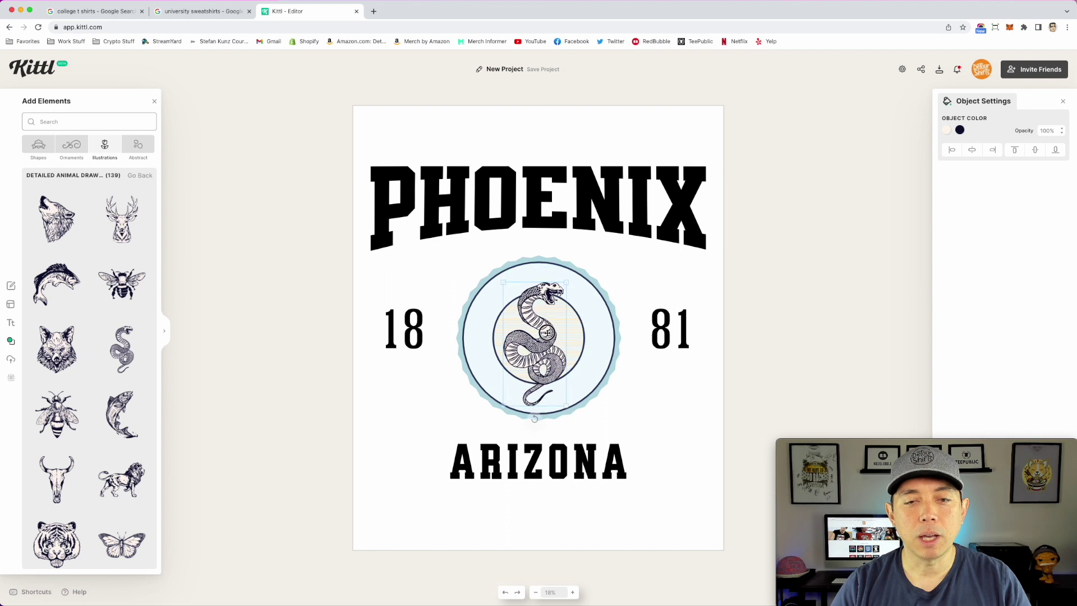
left_click_drag(547, 334, 551, 328)
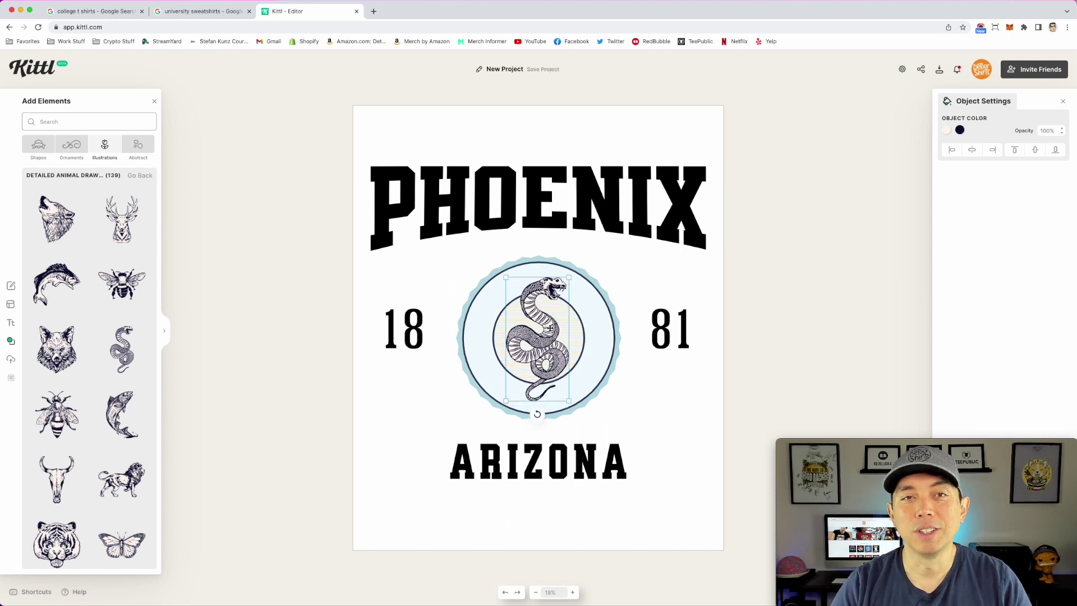
key("Delete")
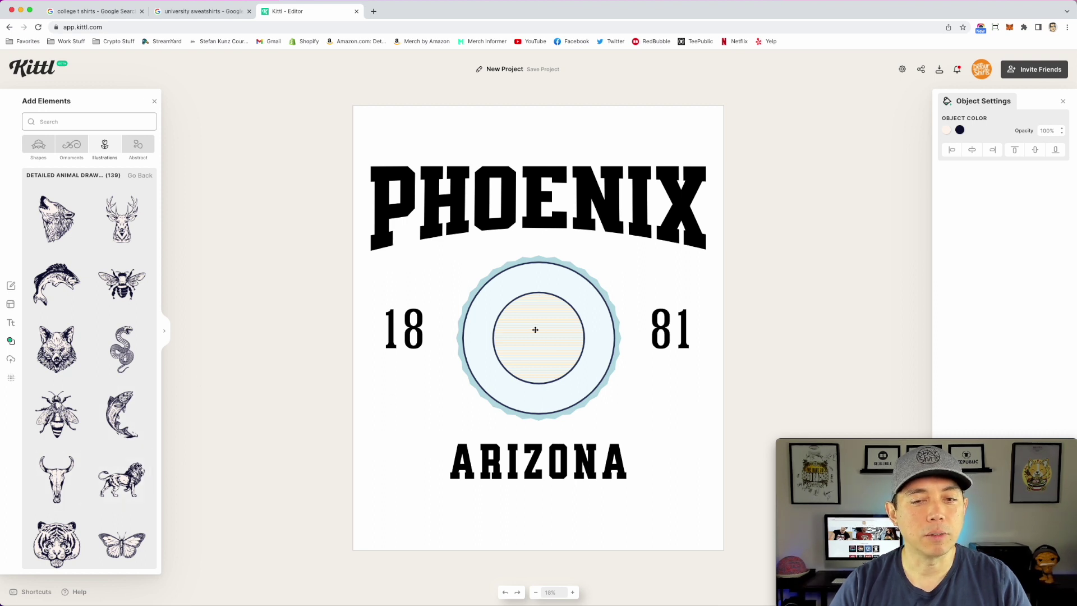
- Try a slightly reduced tiger head drawing over the centre of the round badge and remove it
scroll(101, 437, "down", 1)
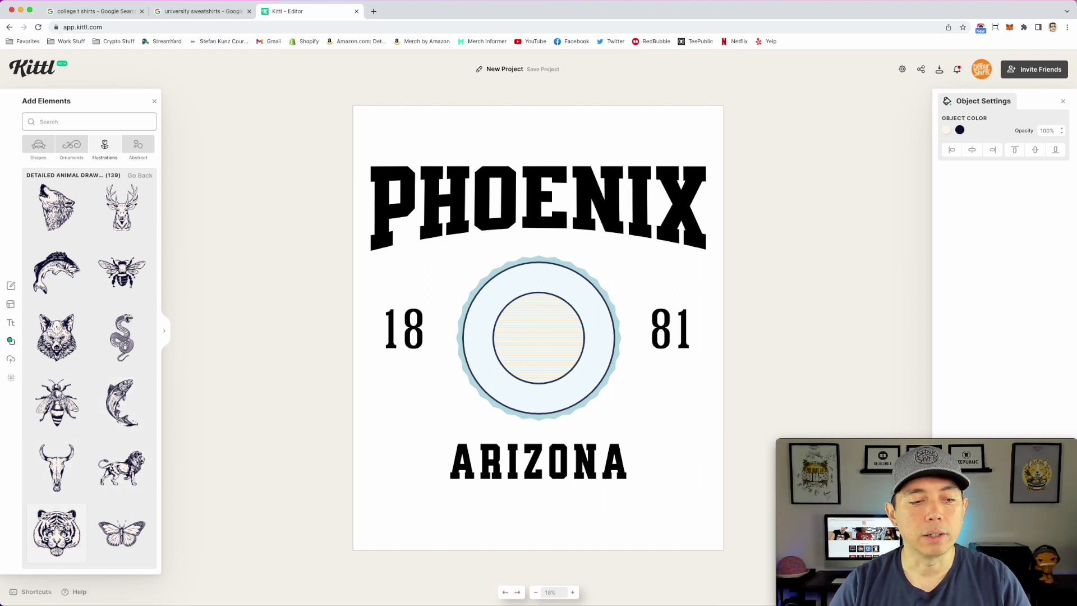
left_click(56, 531)
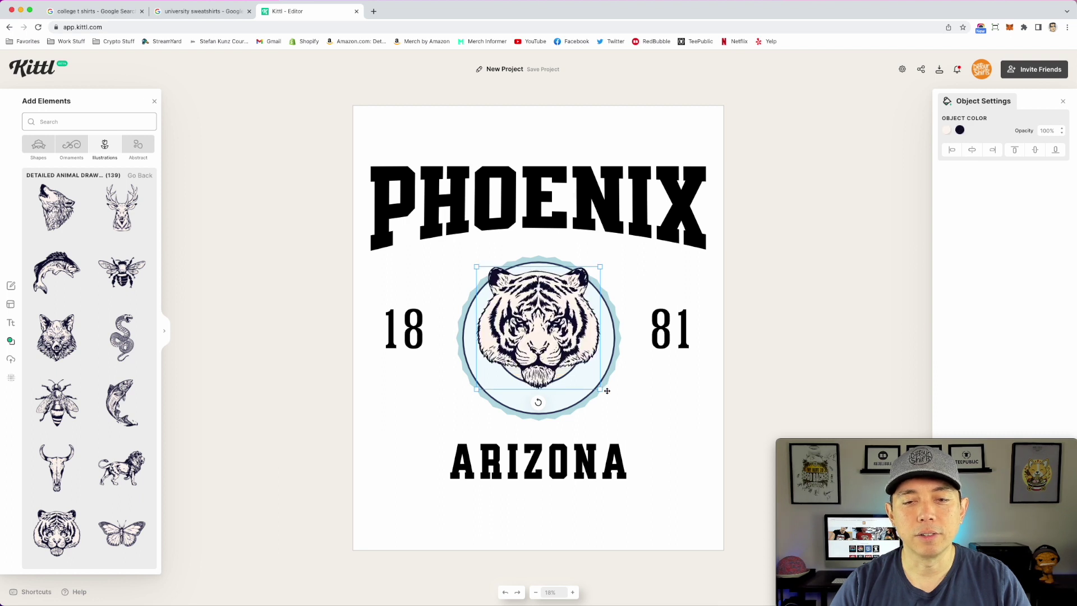
left_click_drag(602, 391, 582, 373)
left_click_drag(538, 322, 546, 343)
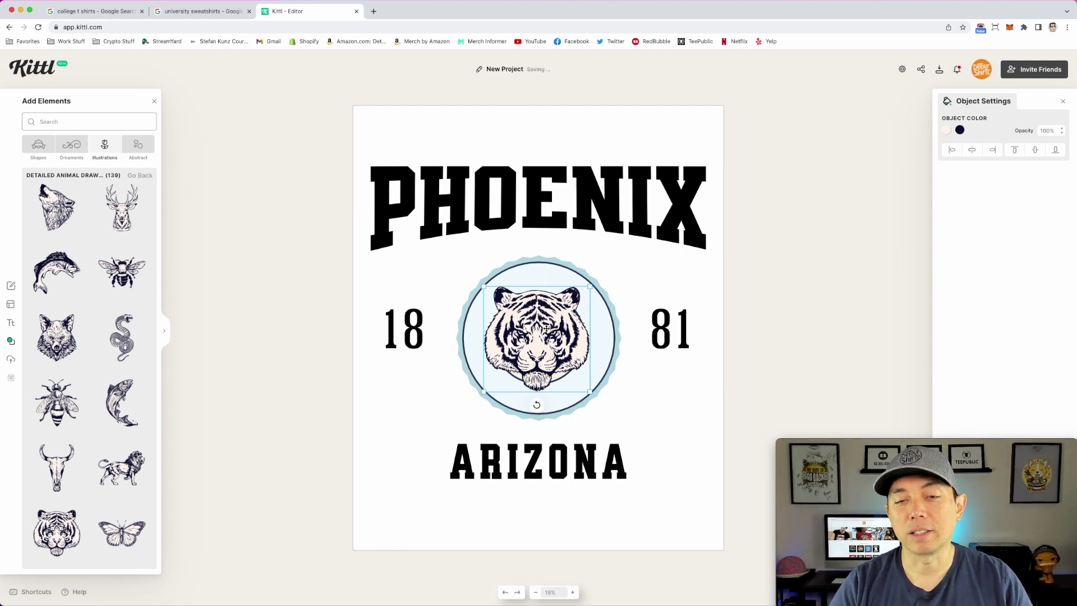
key("Delete")
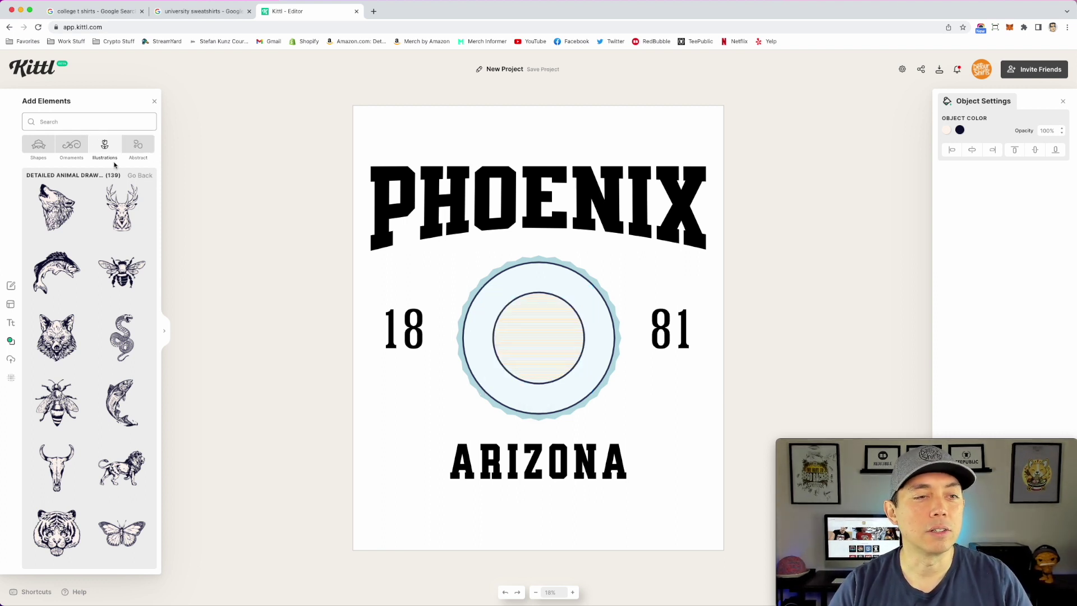
- Search the elements for "cactus" and add the tan and brown saguaro cactus illustration to the design
left_click(80, 122)
type("cu")
key("BackSpace")
type("actus")
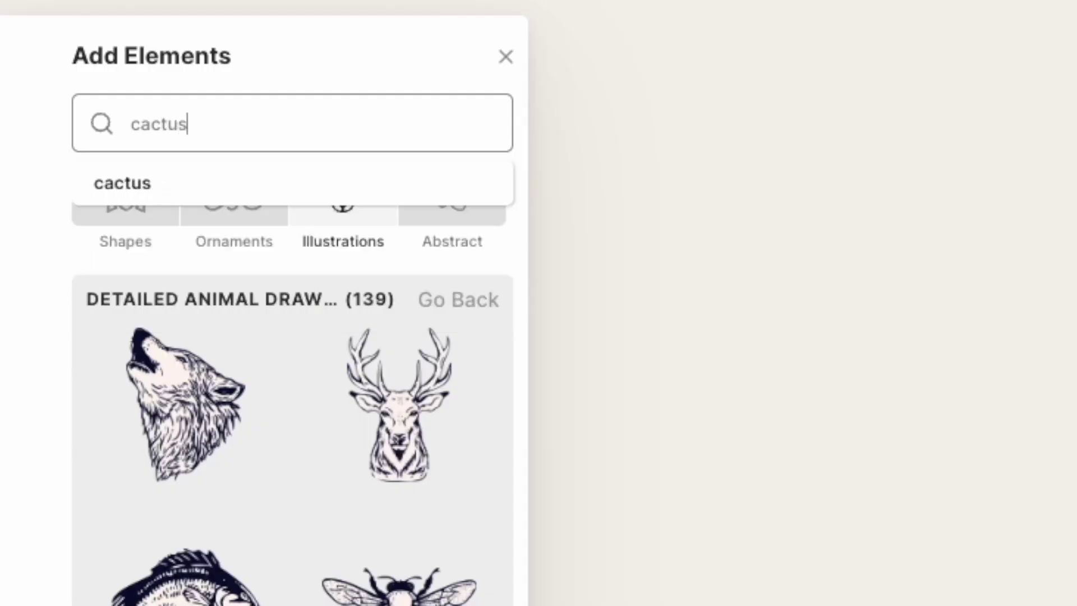
key("Return")
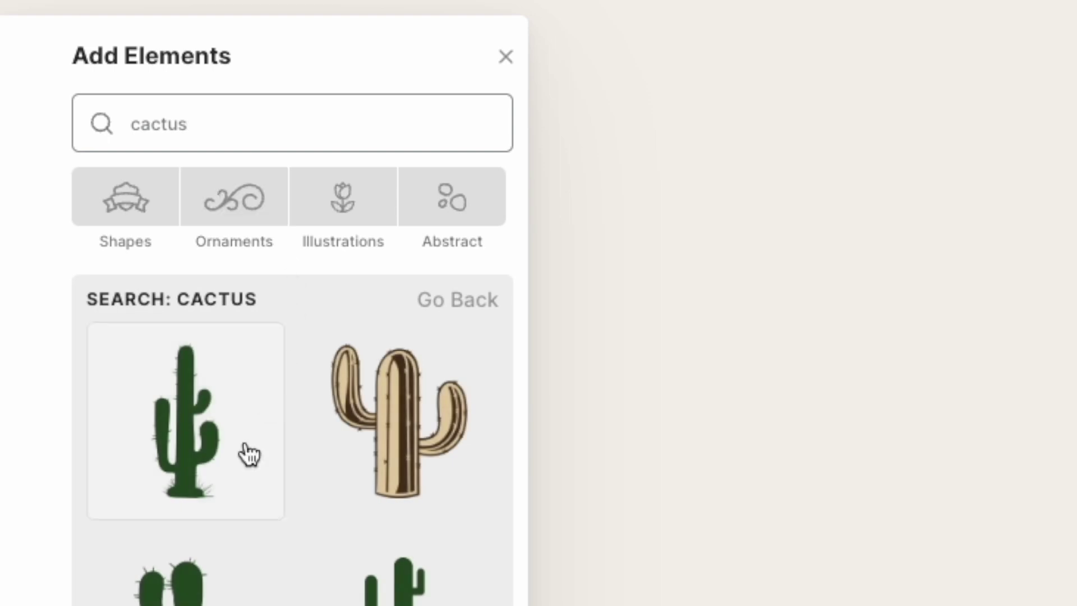
scroll(281, 464, "down", 1)
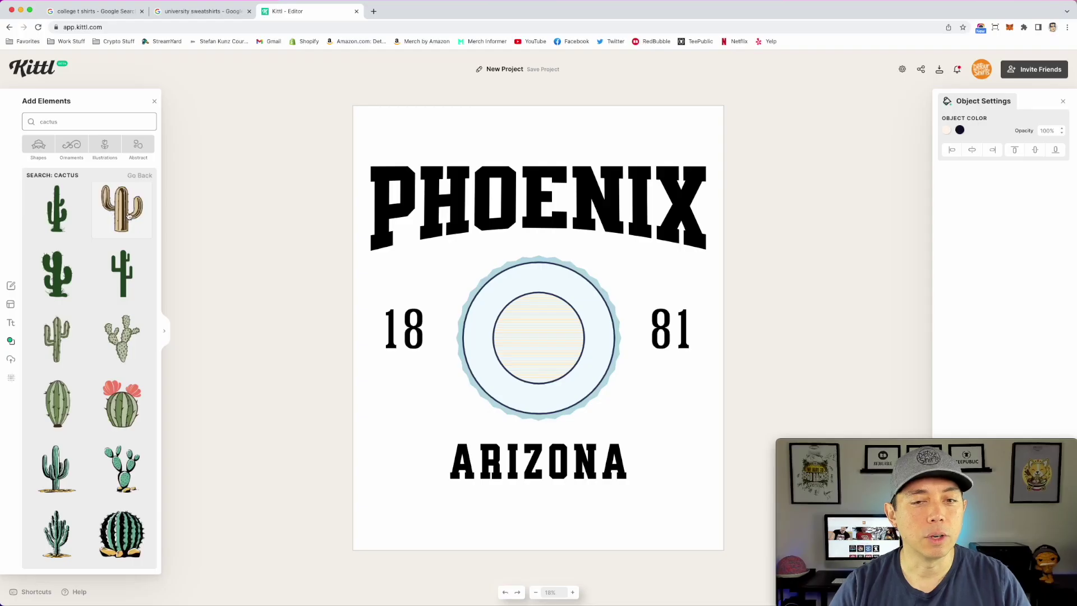
left_click(399, 407)
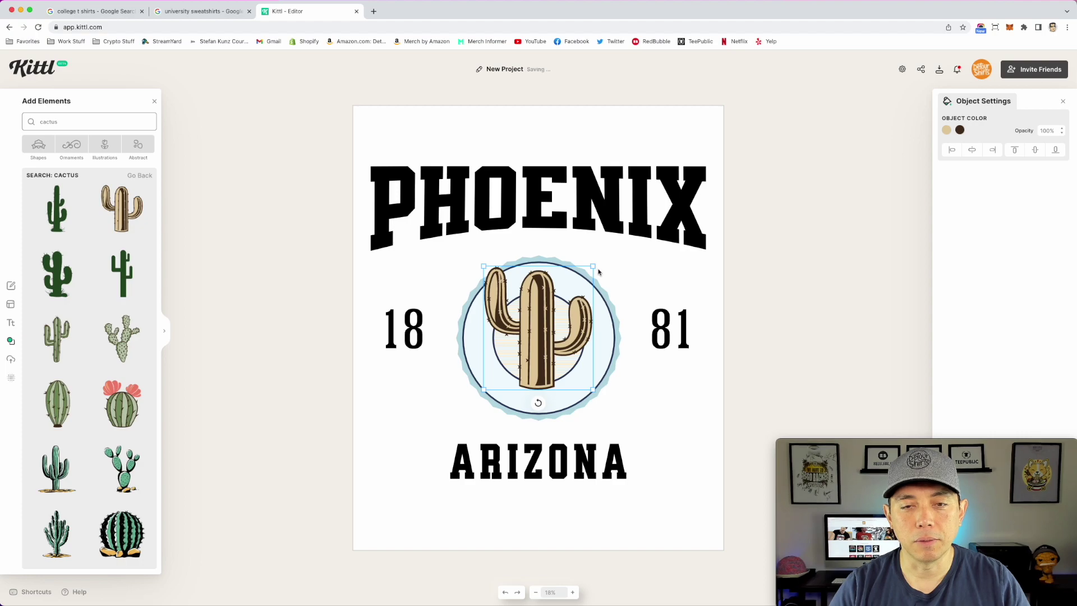
- Resize and centre the cactus on the badge, with its base on the inner circle's lower edge and its arms overlapping the outer ring
left_click_drag(594, 267, 566, 289)
left_click_drag(517, 337, 531, 341)
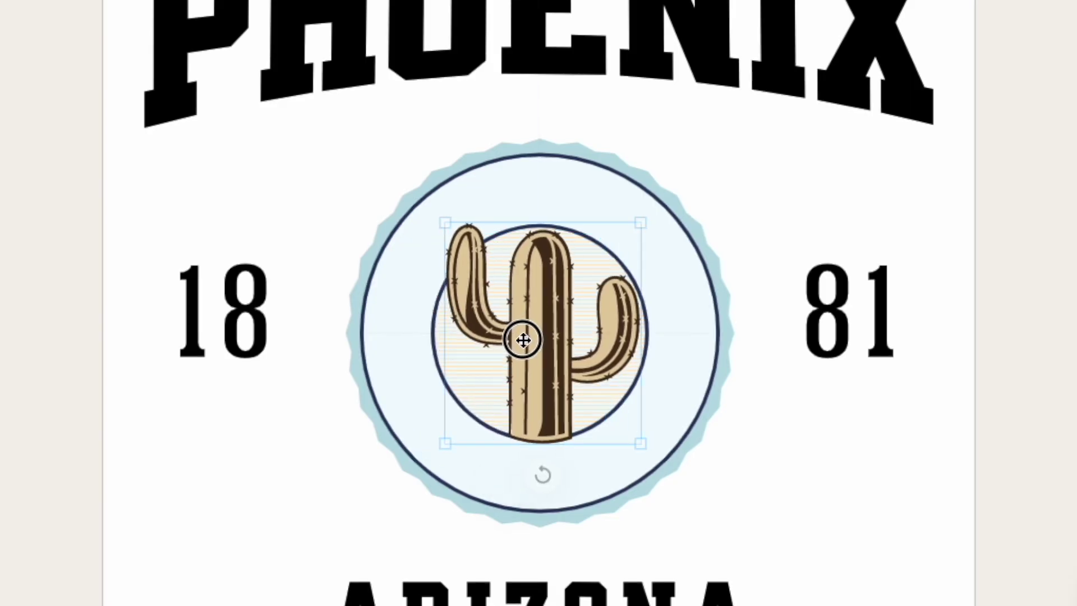
left_click_drag(640, 224, 669, 198)
left_click_drag(567, 294, 560, 291)
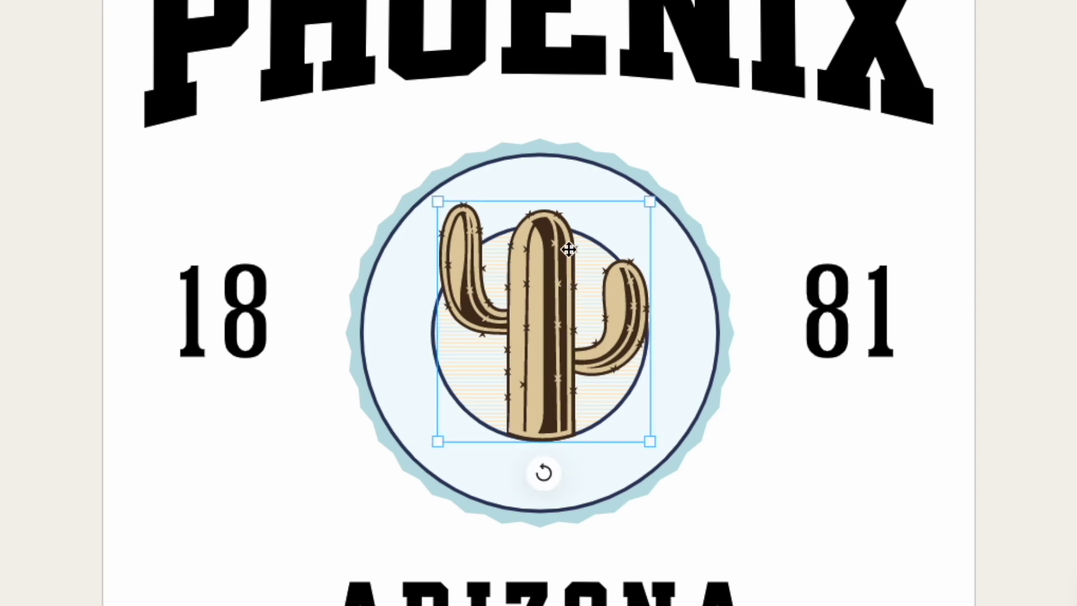
left_click_drag(439, 202, 409, 168)
left_click_drag(502, 278, 515, 279)
left_click(728, 115)
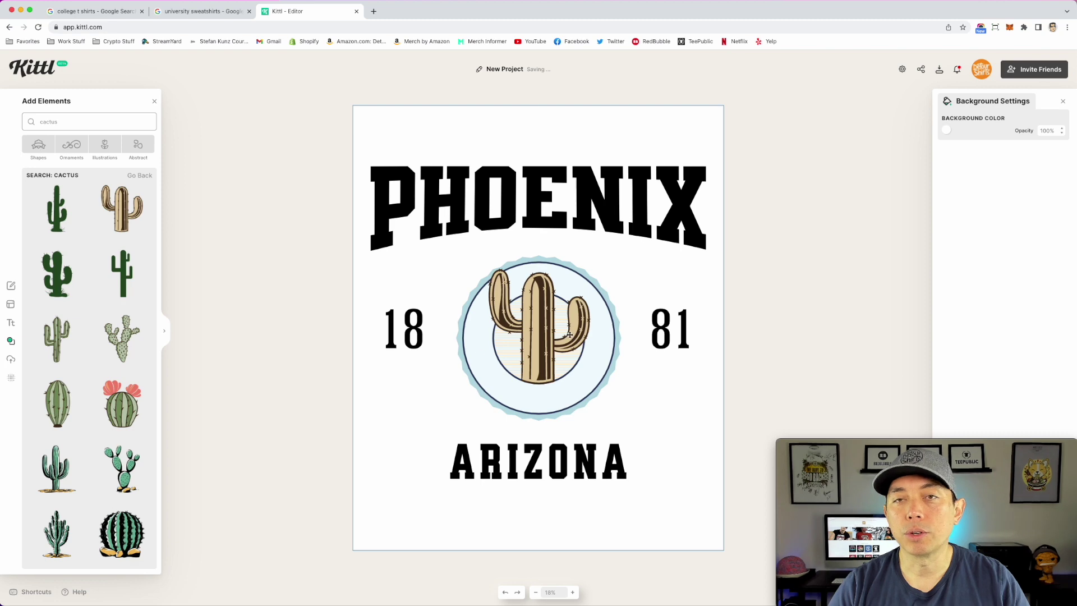
- Add a text in the Tricot font, widen its text box and place it below the cactus base
left_click(573, 593)
scroll(630, 510, "up", 3)
scroll(654, 476, "down", 1)
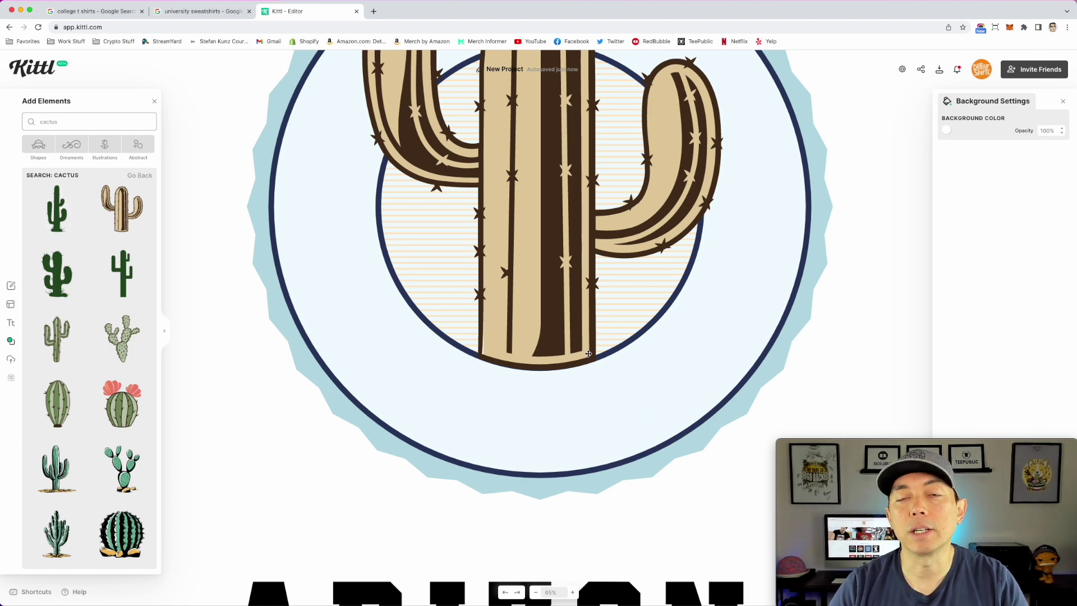
key("t")
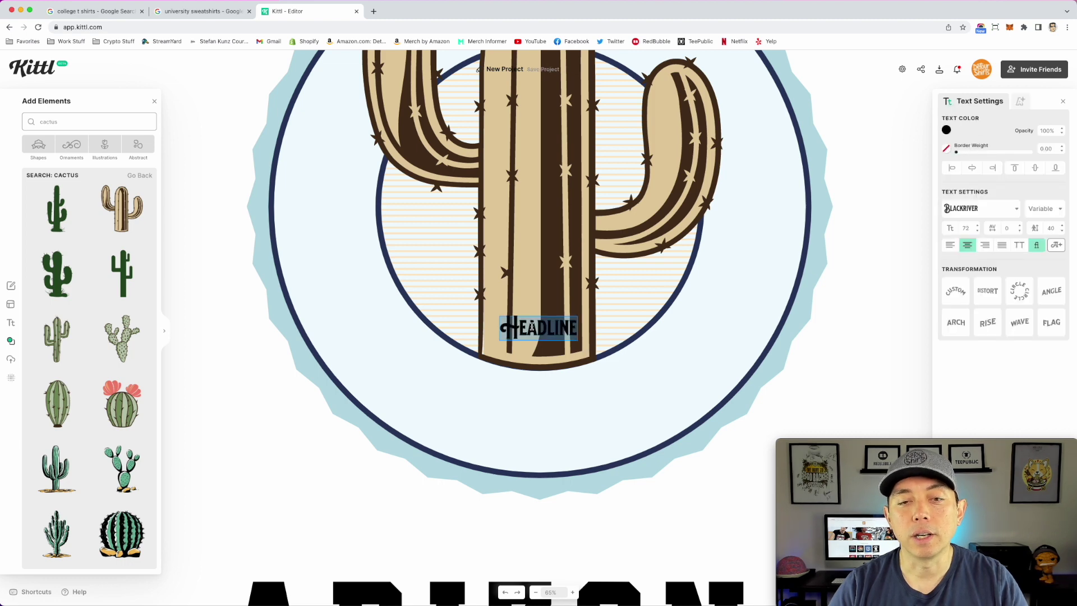
left_click(1019, 211)
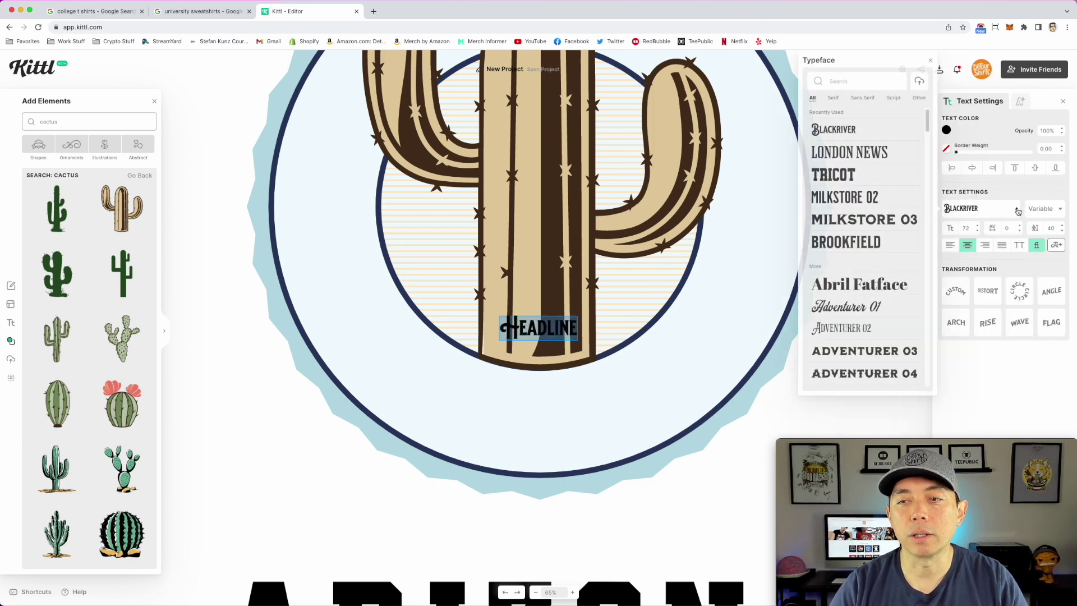
left_click(851, 180)
left_click_drag(579, 339, 752, 319)
left_click_drag(642, 326, 547, 400)
- Change the new text to "VALLEY OF THE SUN" and centre it directly beneath the cactus
double_click(547, 400)
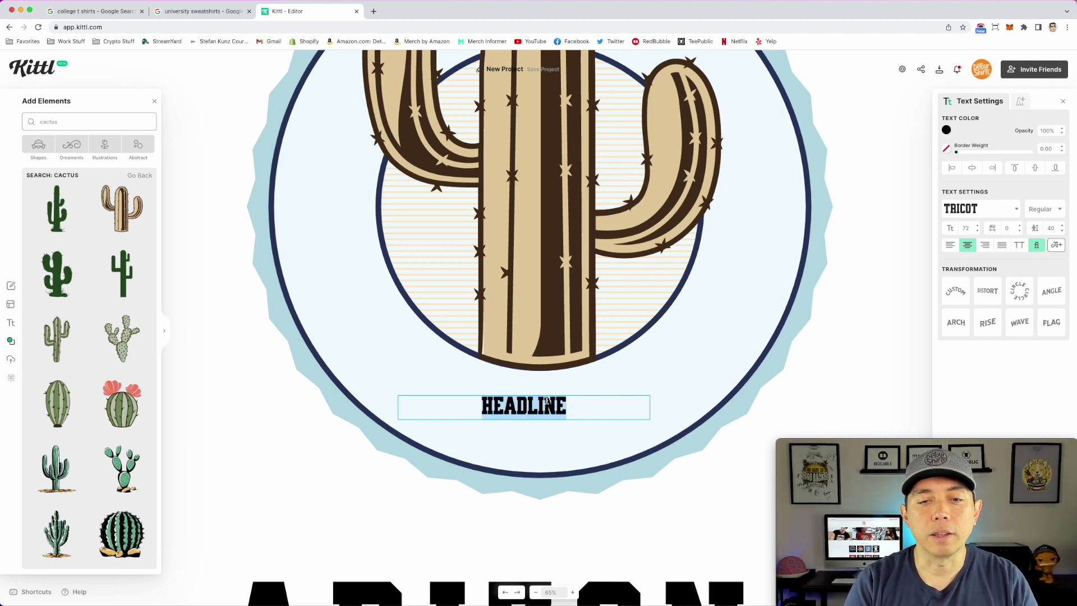
type("VALLEY O")
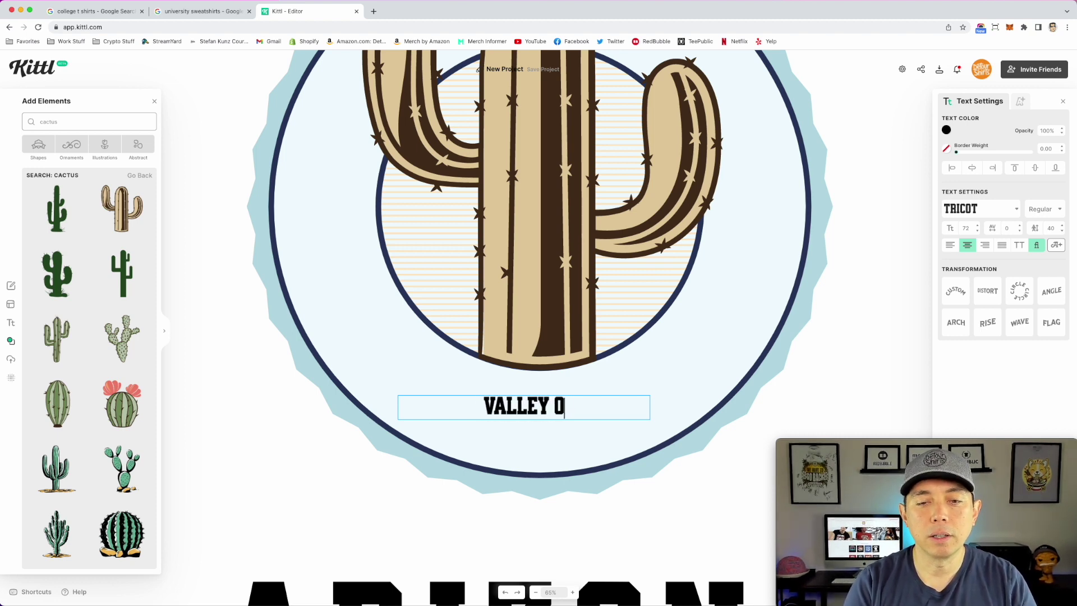
type("F THE SUN")
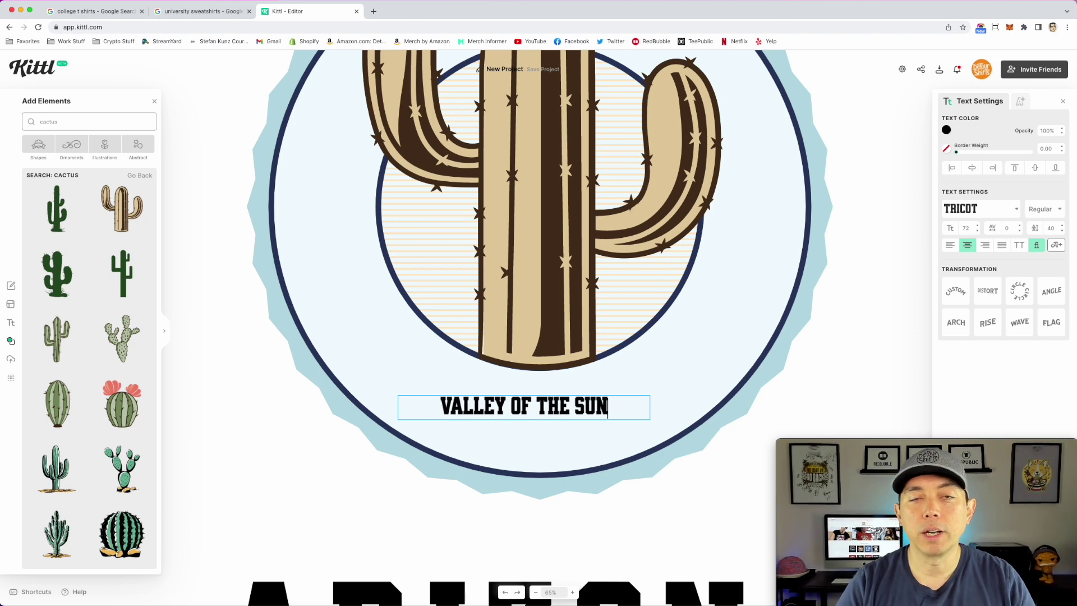
key("Escape")
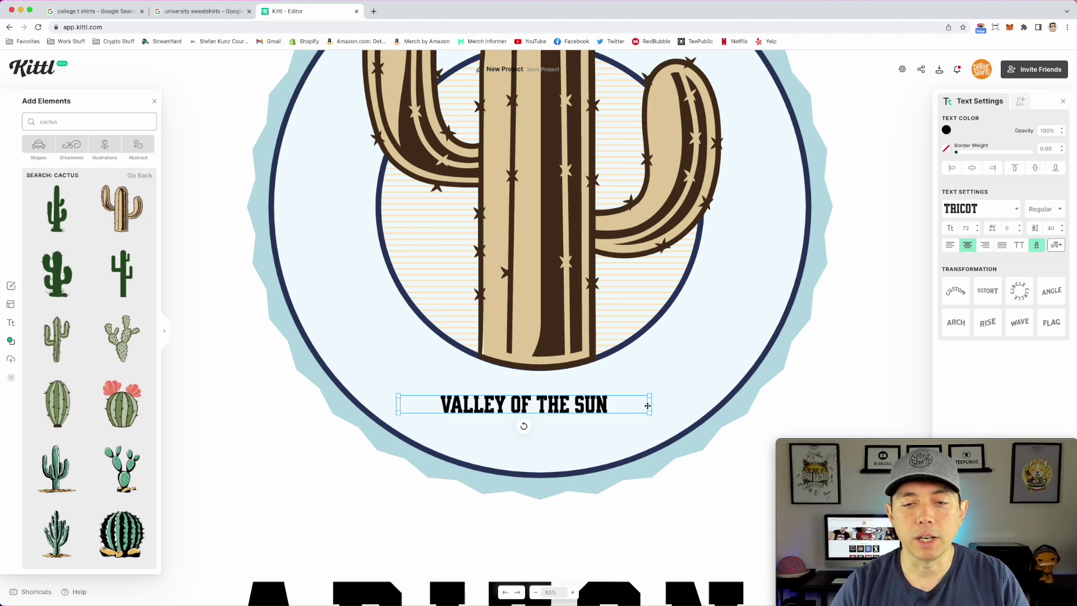
left_click_drag(552, 401, 569, 384)
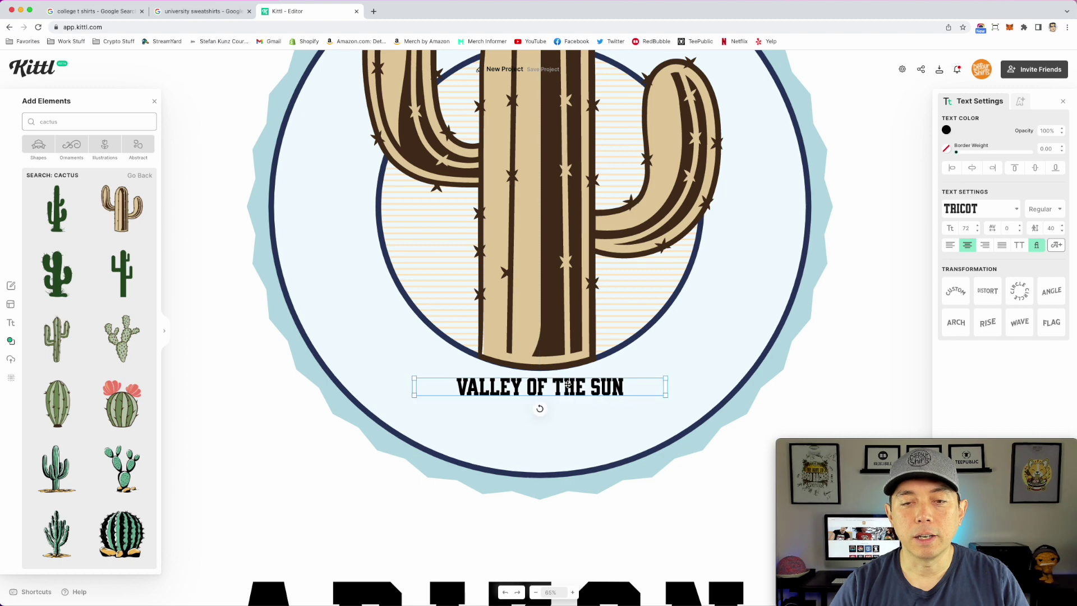
- Apply the Circle transformation with inverted direction to the VALLEY OF THE SUN text
left_click(536, 593)
left_click(537, 593)
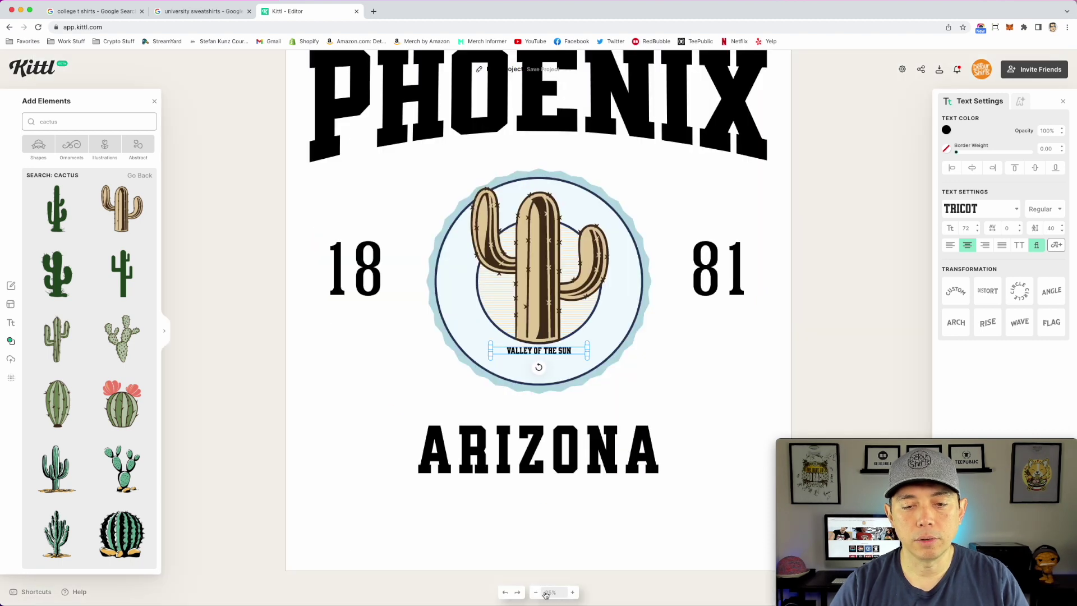
left_click(572, 593)
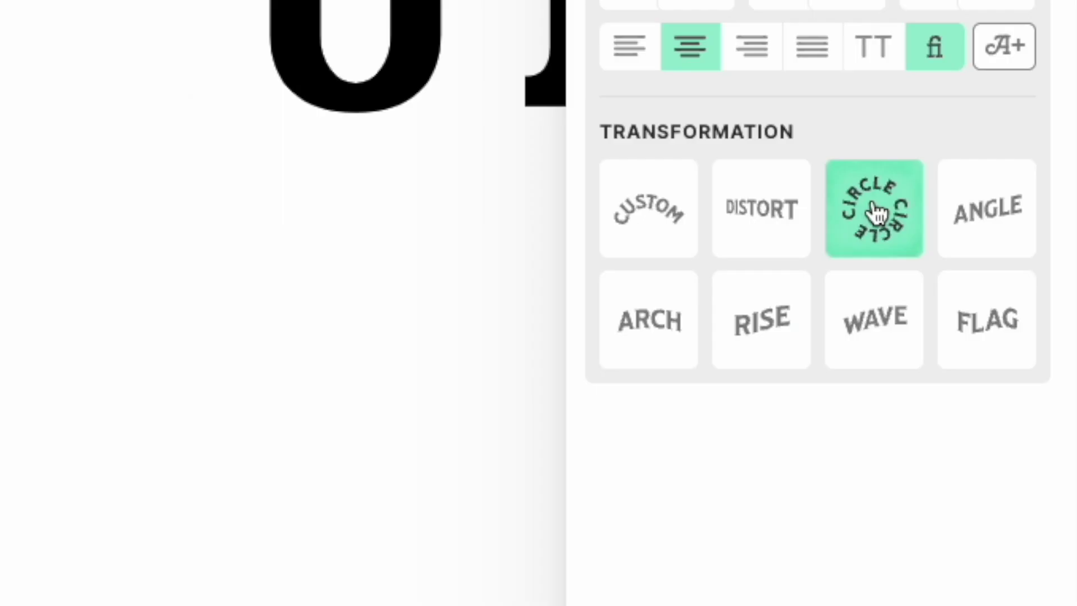
left_click(877, 212)
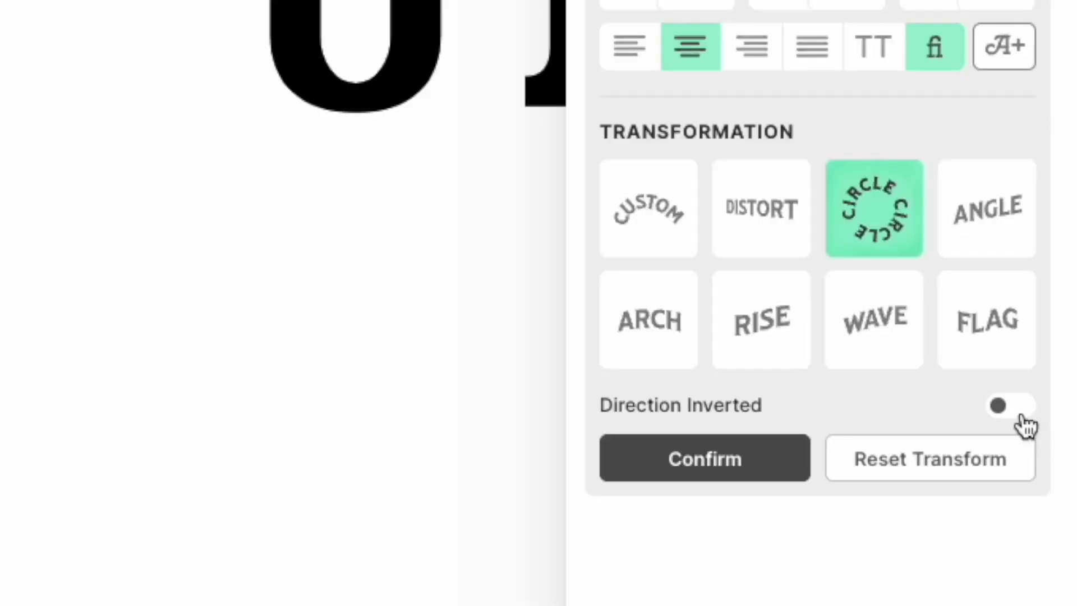
left_click(1021, 415)
- Enlarge the text's circle path and centre it on the badge so the lettering follows the lower part of the outer ring
left_click_drag(580, 469, 482, 235)
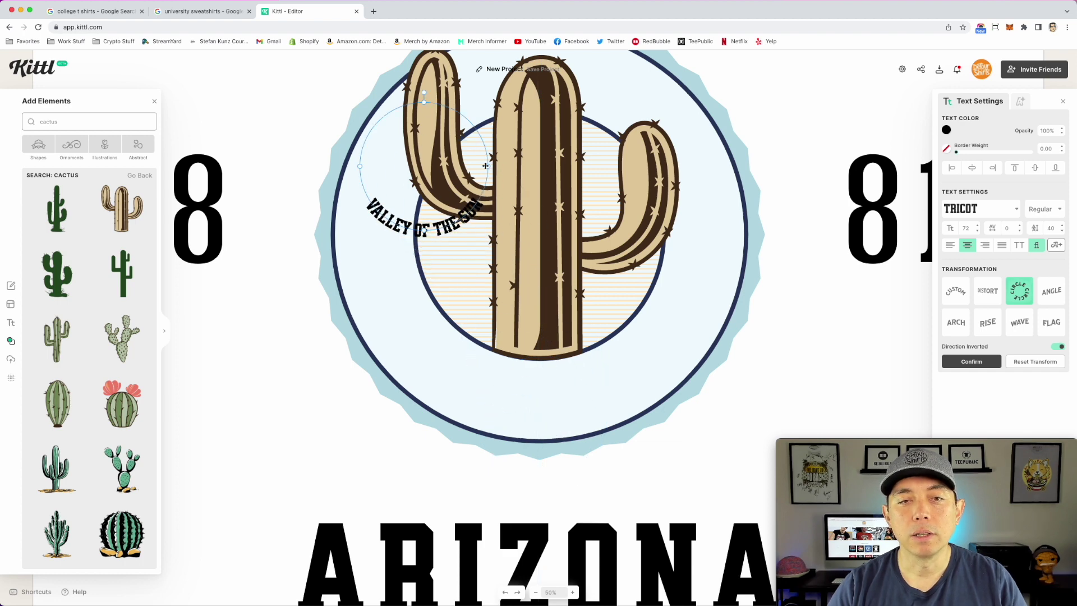
left_click_drag(487, 166, 554, 339)
left_click_drag(647, 215, 711, 232)
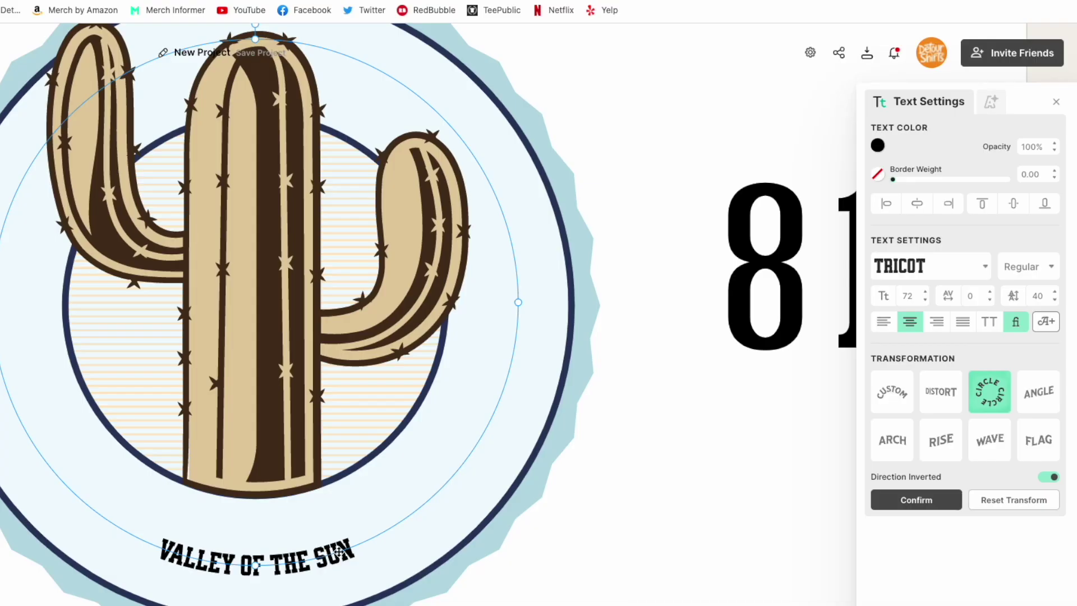
- Set the curved VALLEY OF THE SUN text's font size to 250 and adjust its position within the ring
left_click(926, 292)
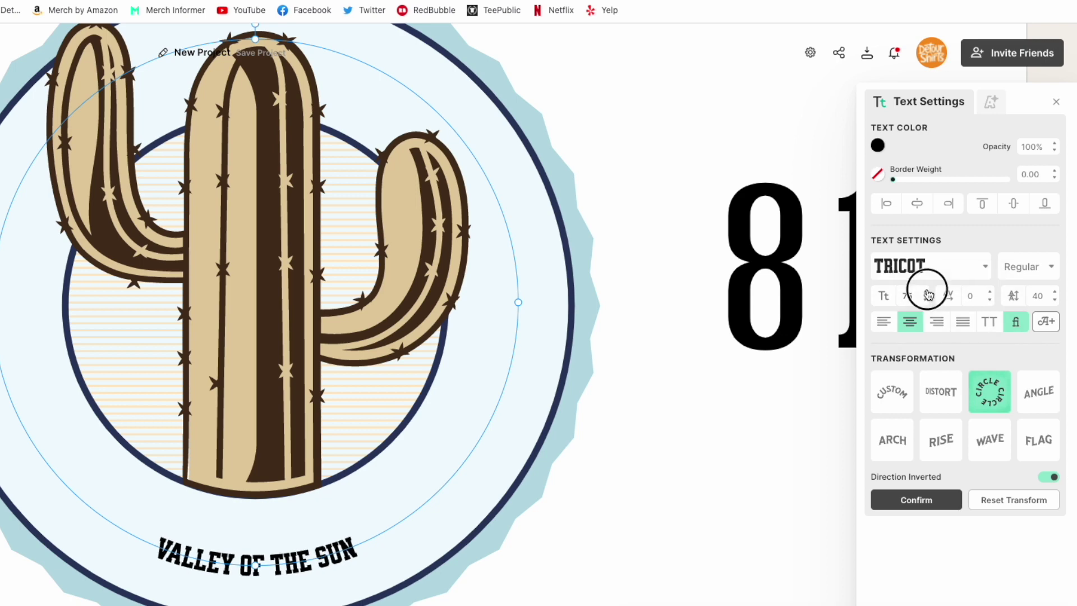
left_click_drag(929, 295, 929, 295)
left_click_drag(400, 525, 400, 517)
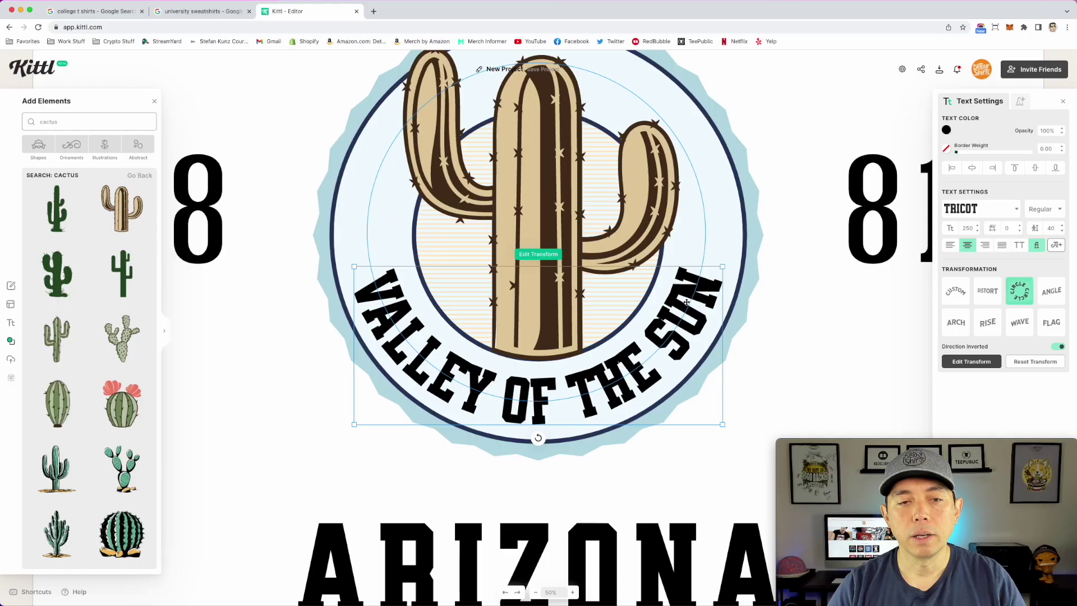
- Set the letter spacing of the curved VALLEY OF THE SUN text to 143
double_click(686, 301)
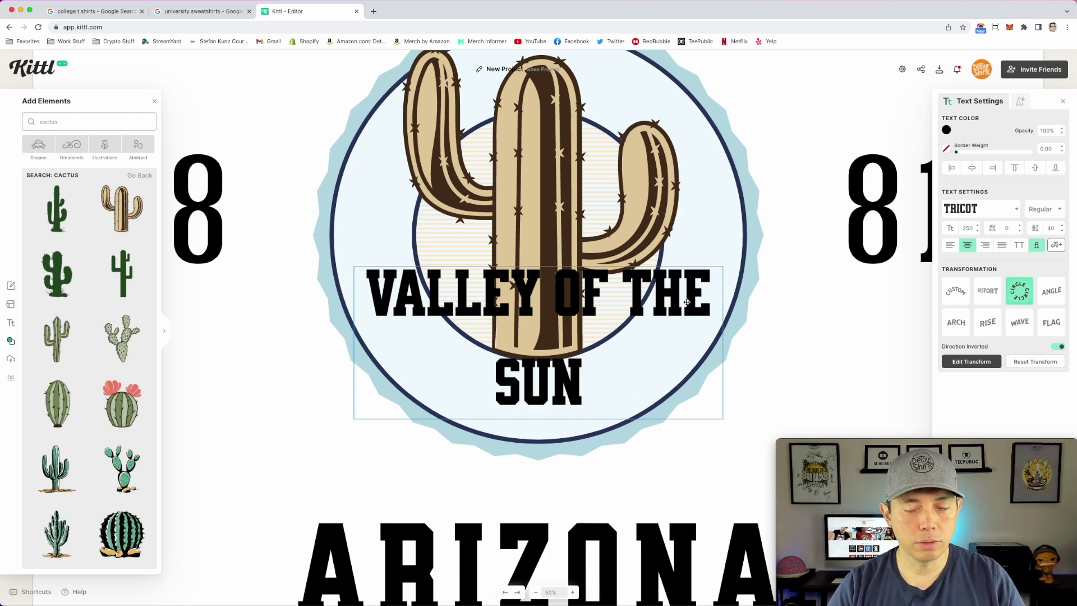
key("Escape")
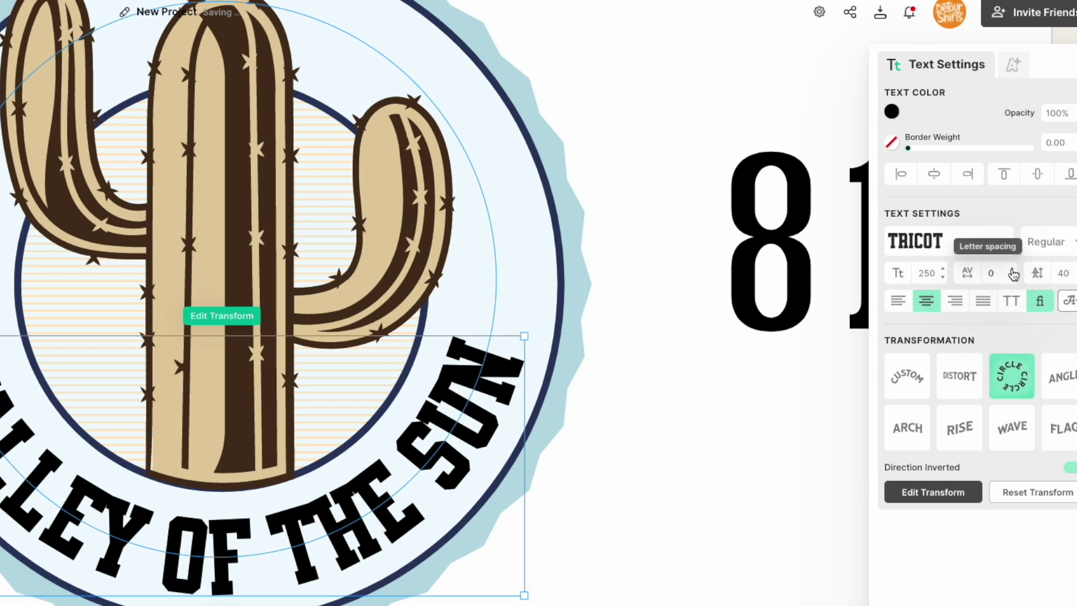
left_click(1014, 271)
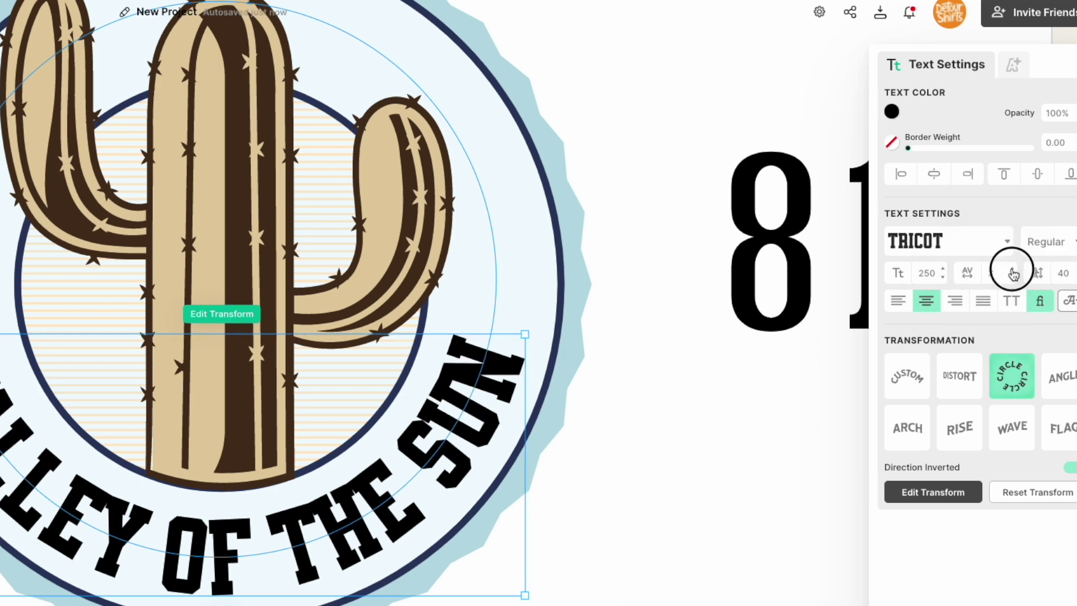
left_click_drag(1013, 274, 1013, 274)
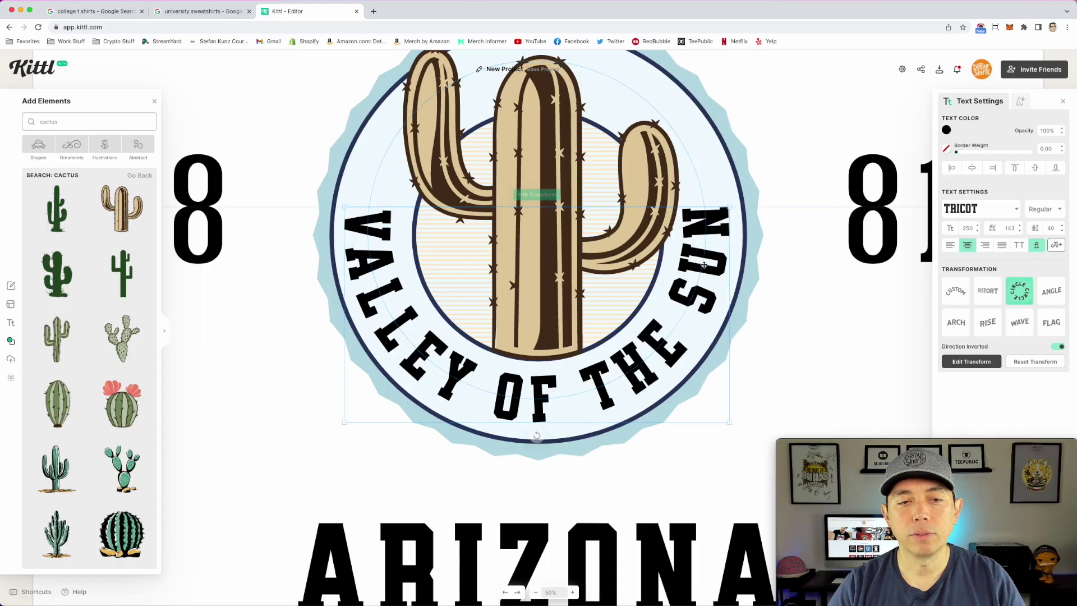
left_click(851, 339)
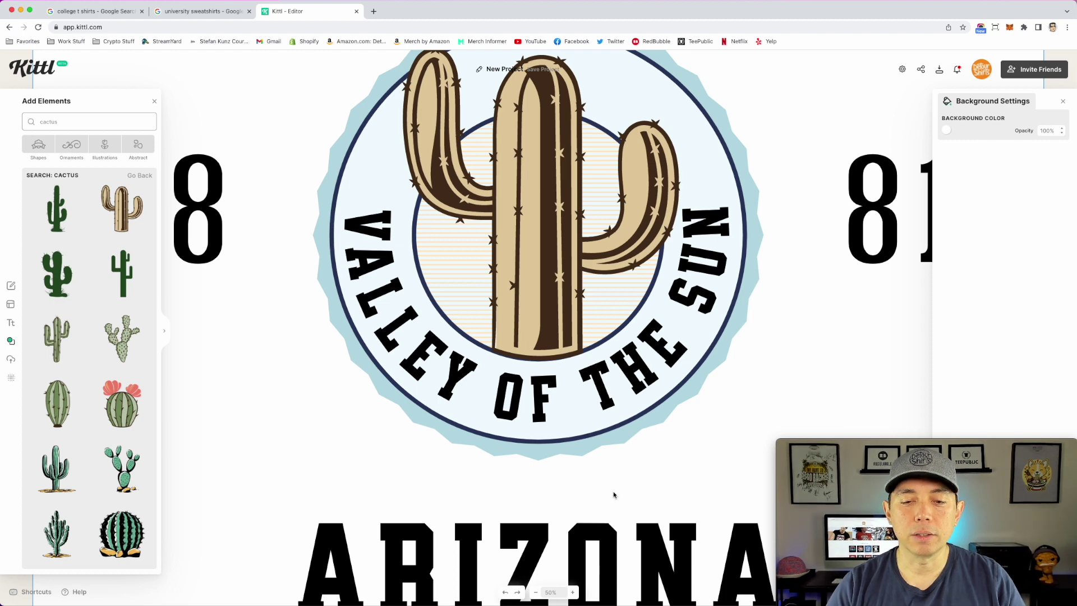
- Move the 18 and the 81 slightly down and inward so they flank the badge at its mid-height
left_click(536, 592)
left_click(537, 592)
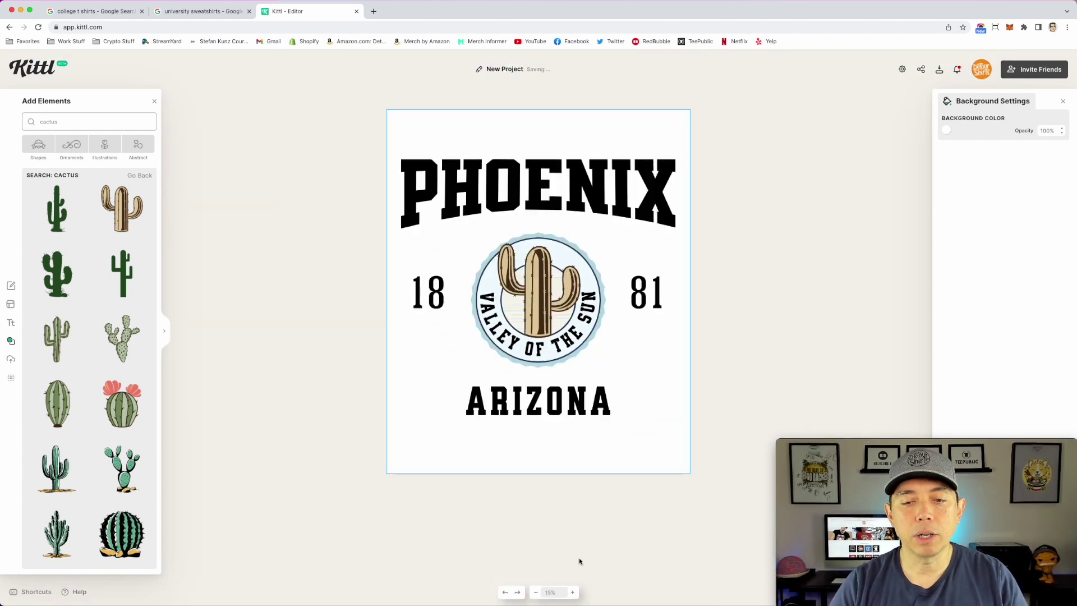
left_click(570, 592)
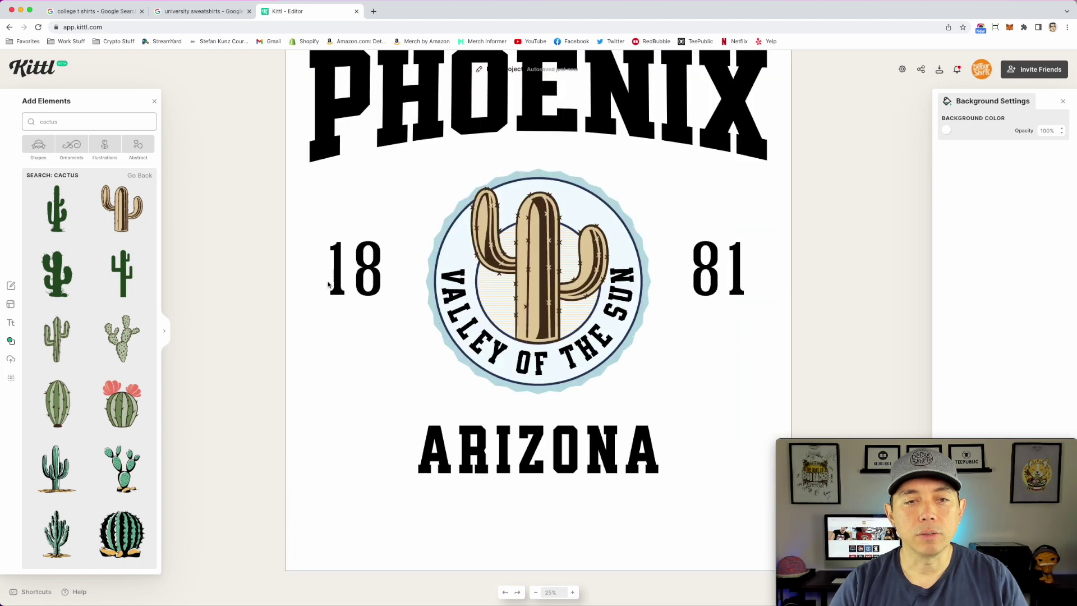
left_click(361, 281)
left_click_drag(361, 281, 358, 321)
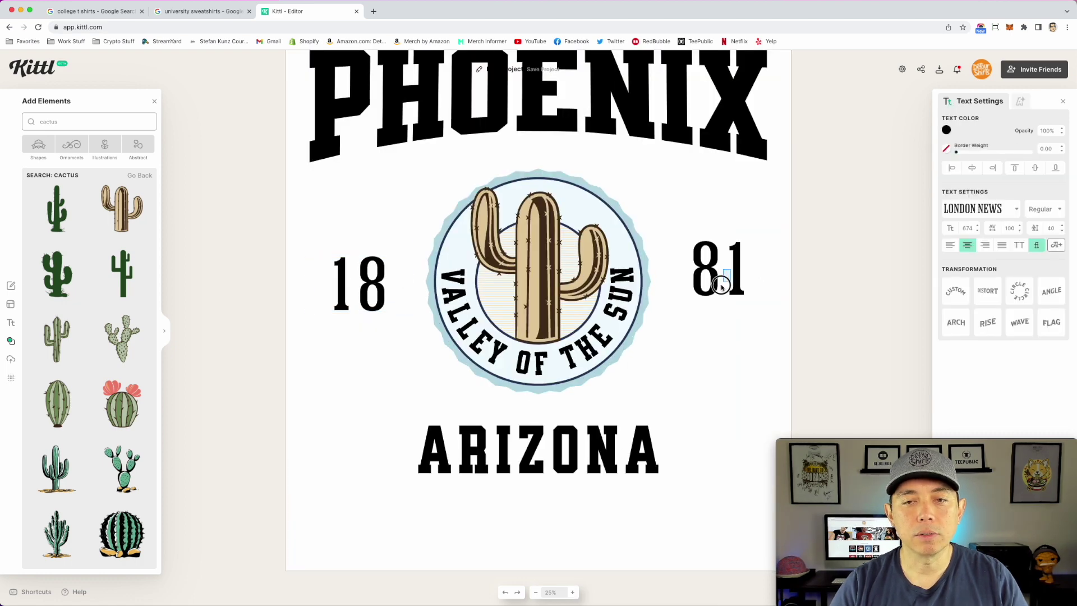
left_click_drag(722, 287, 711, 324)
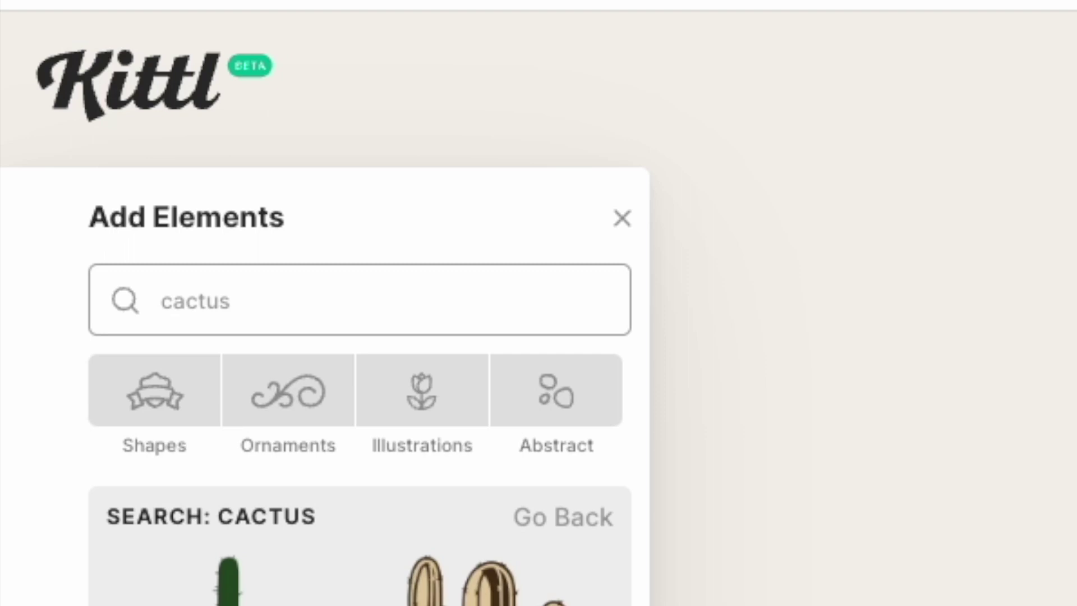
- Search the elements for "line" and add a thin tapered horizontal line to the design
left_click(433, 418)
left_click(256, 300)
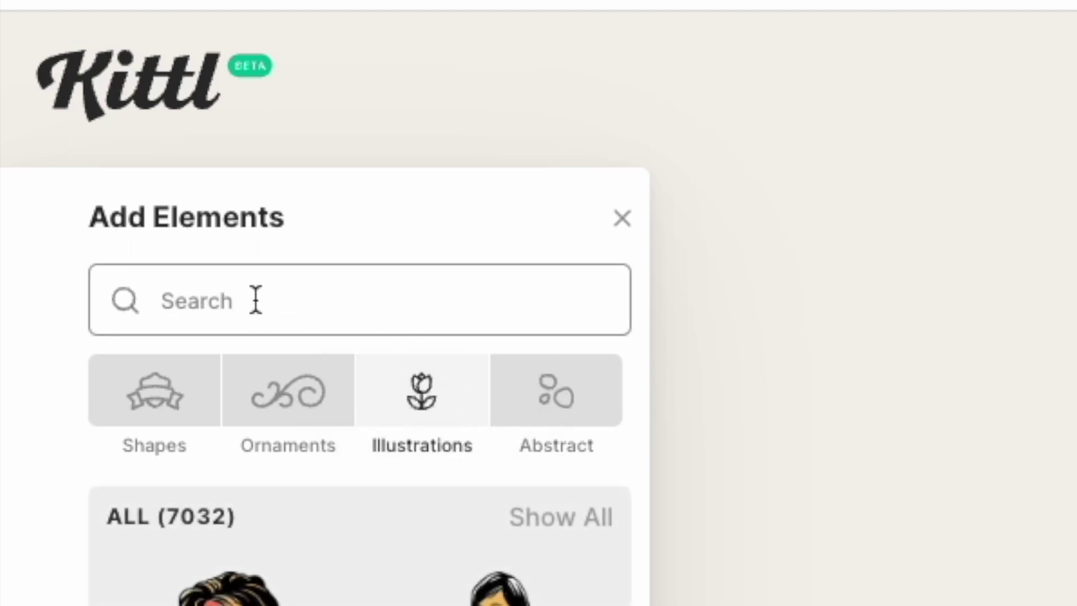
type("line")
key("Return")
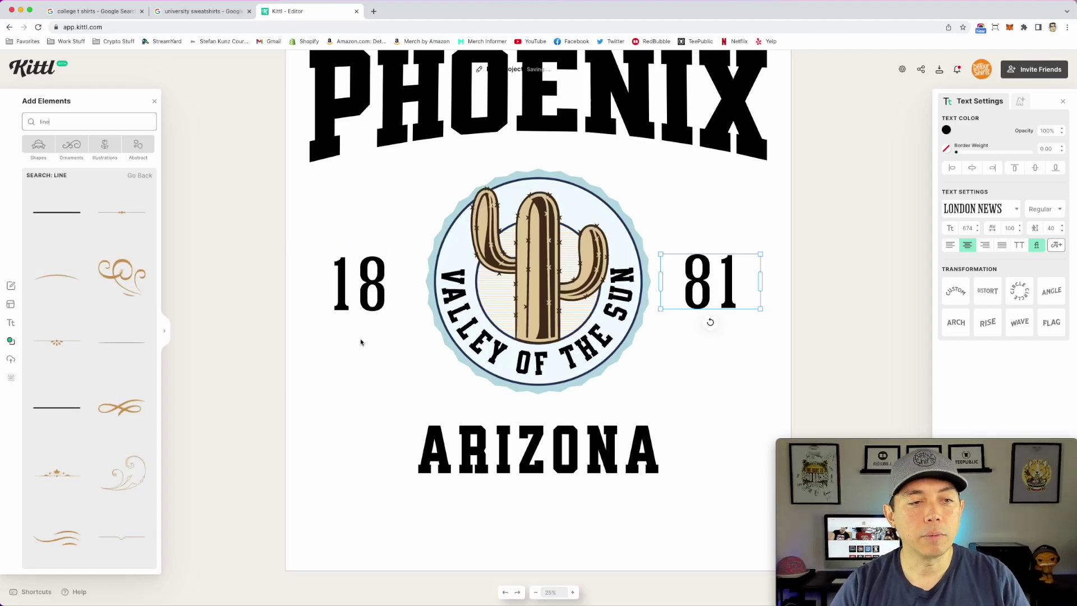
left_click(136, 343)
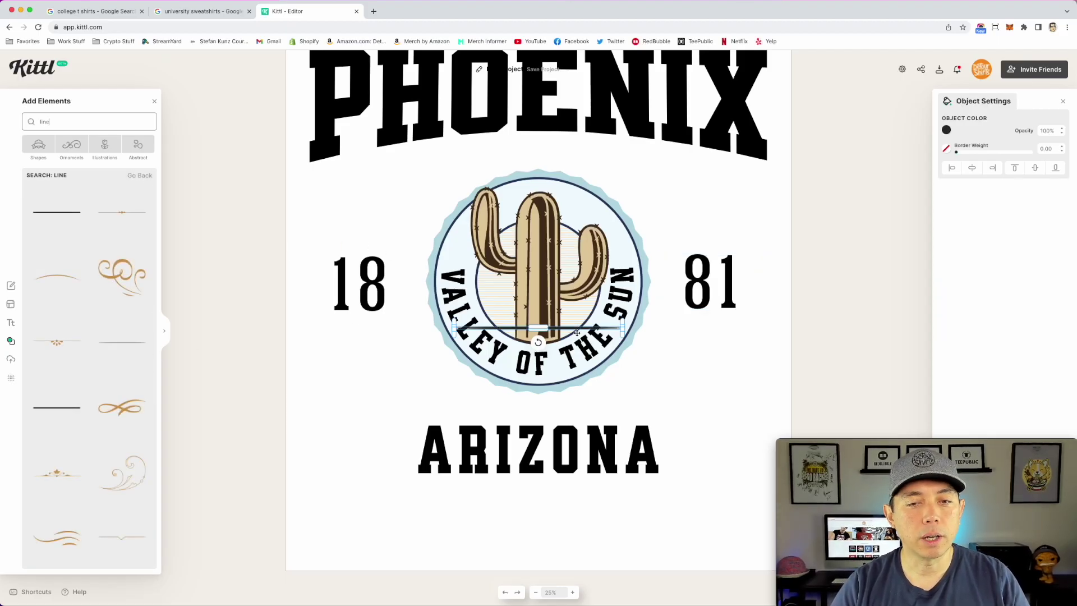
- Move the line just above the 18 and shrink it to roughly the number's width
left_click_drag(581, 327, 466, 243)
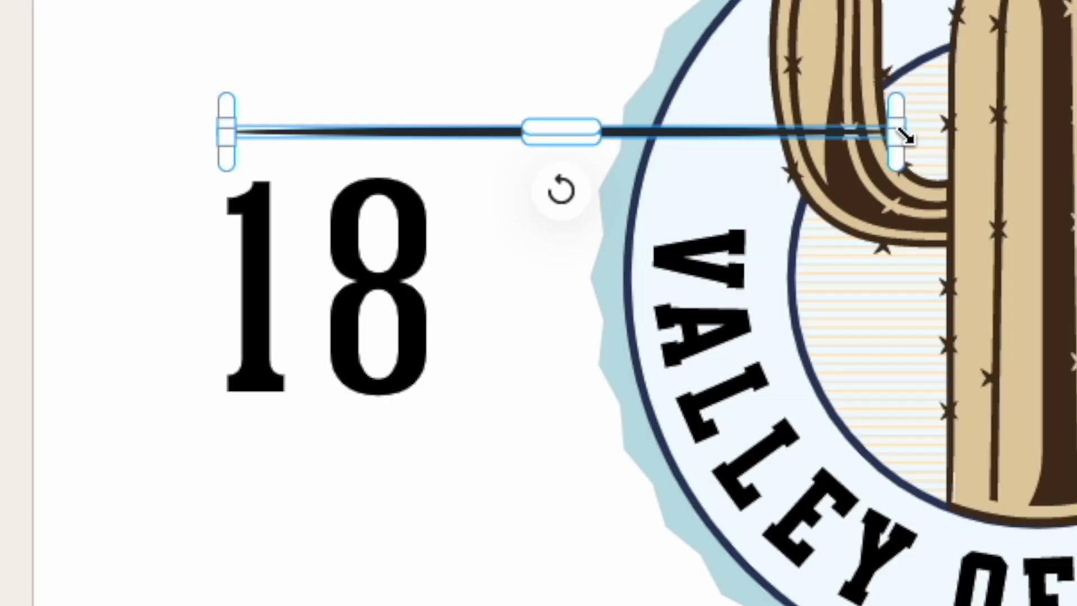
left_click_drag(904, 135, 435, 161)
mouse_move(401, 127)
left_mouse_down()
mouse_move(380, 130)
mouse_move(389, 137)
left_mouse_up()
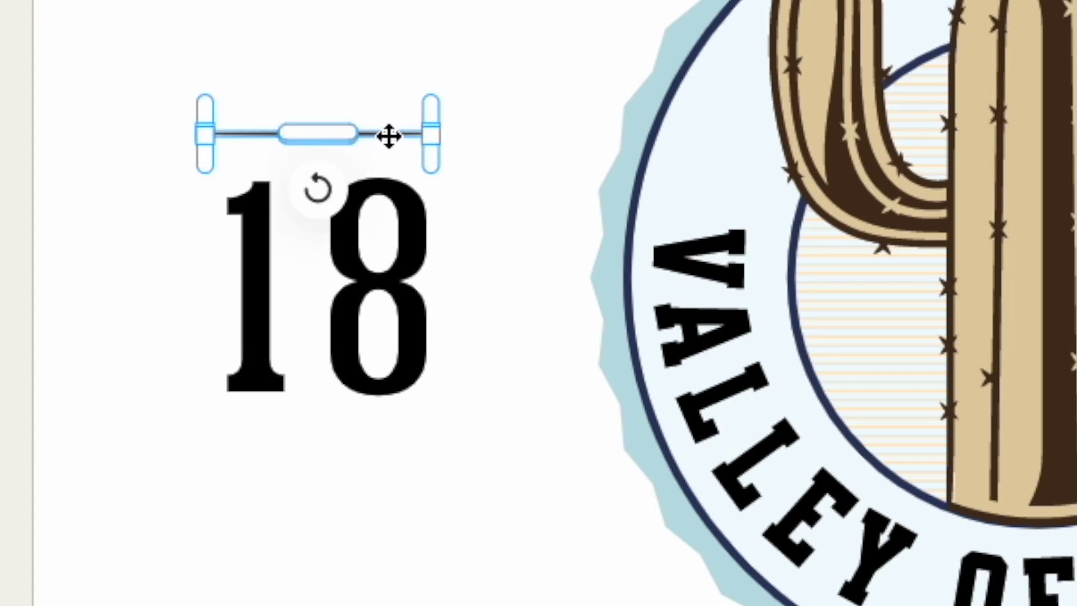
- Place a duplicate of the short line directly below the 18
left_click(389, 409)
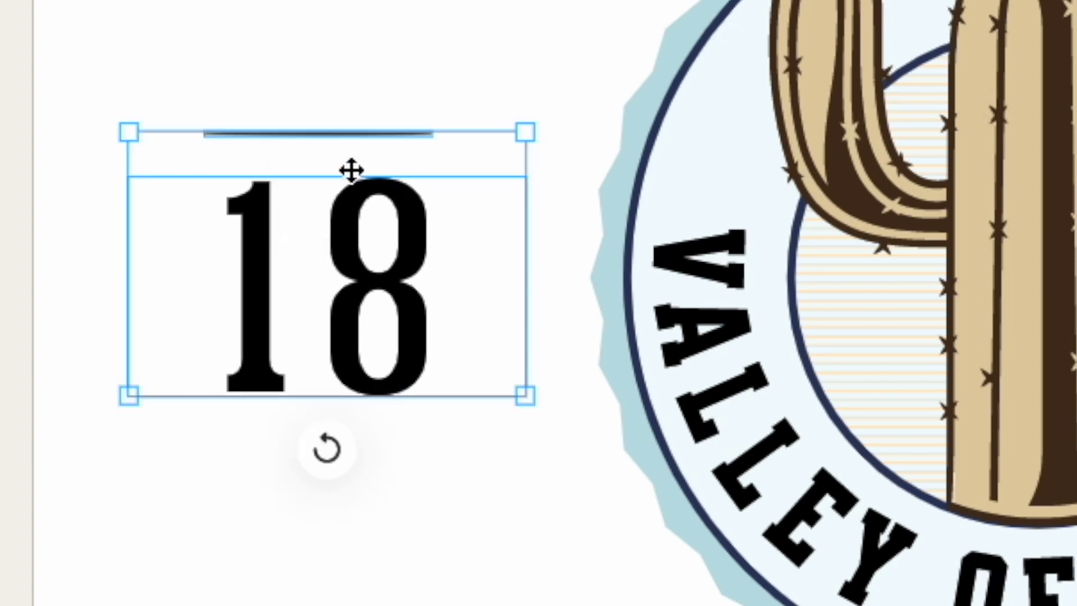
left_click(394, 133)
left_click_drag(378, 245, 370, 321)
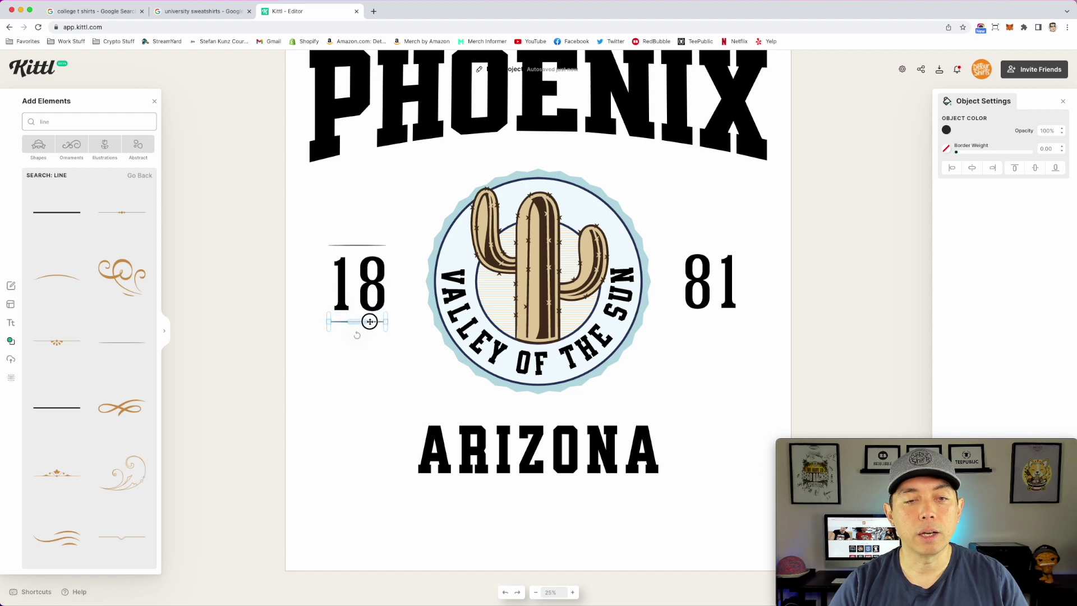
- Select both lines around the 18 and place a duplicate pair above and below the 81
left_click(363, 245)
left_click(373, 323)
left_click(374, 321)
left_click(373, 246, "shift")
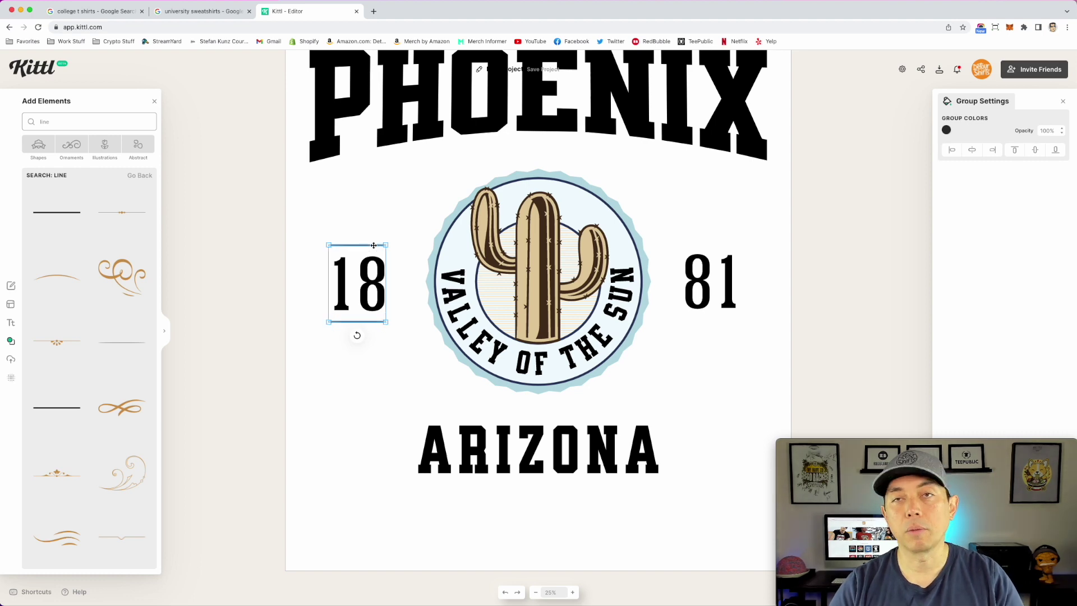
mouse_move(369, 246)
left_mouse_down()
mouse_move(724, 252)
mouse_move(370, 237)
left_mouse_up()
left_click(296, 238)
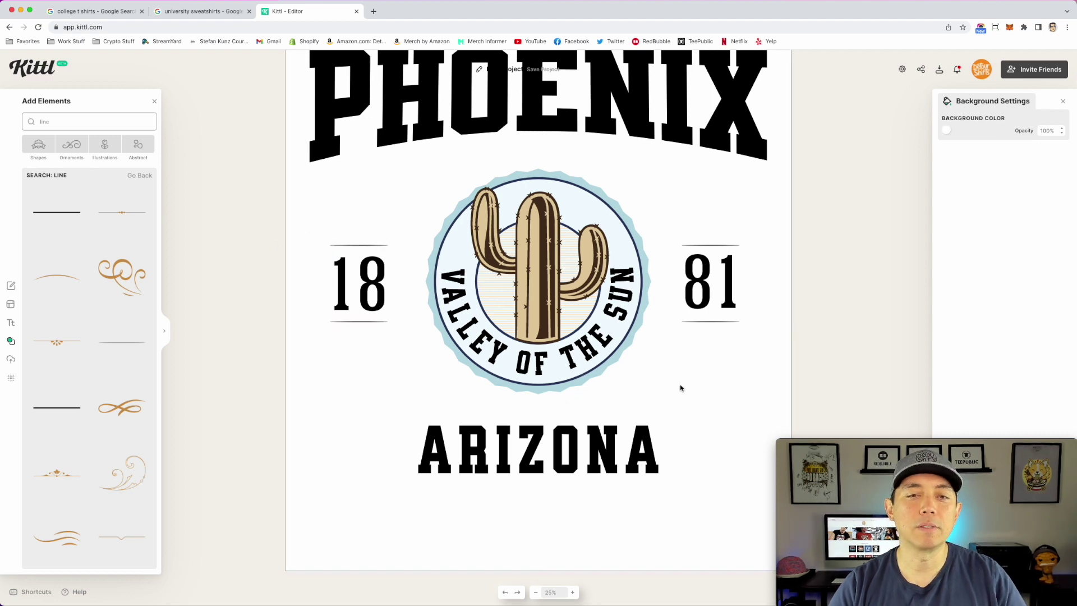
- Change the artboard's background color from white to a deep royal blue
scroll(728, 396, "up", 2)
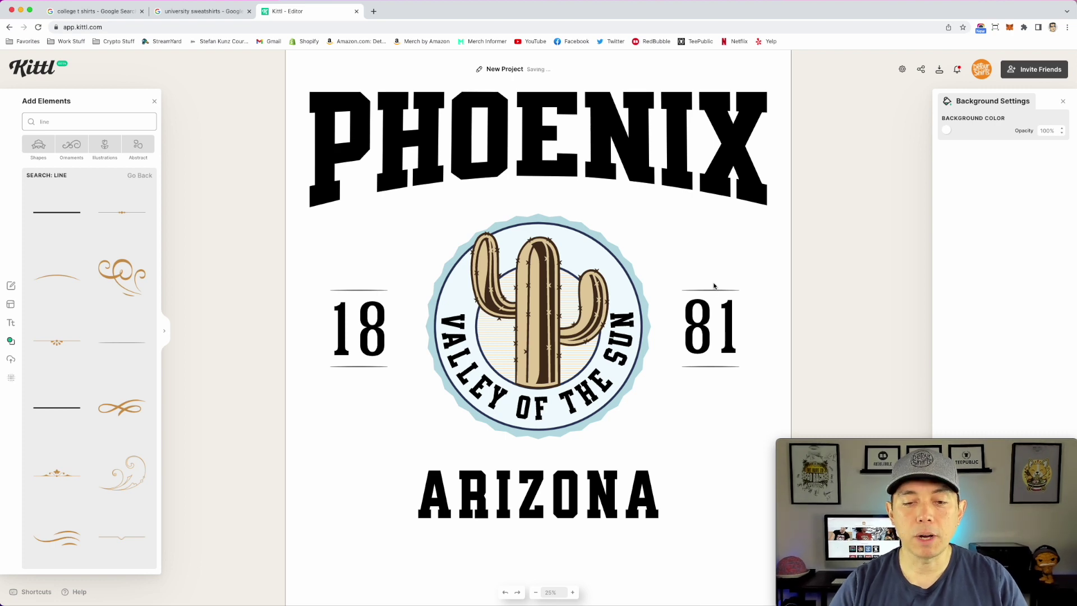
left_click(534, 593)
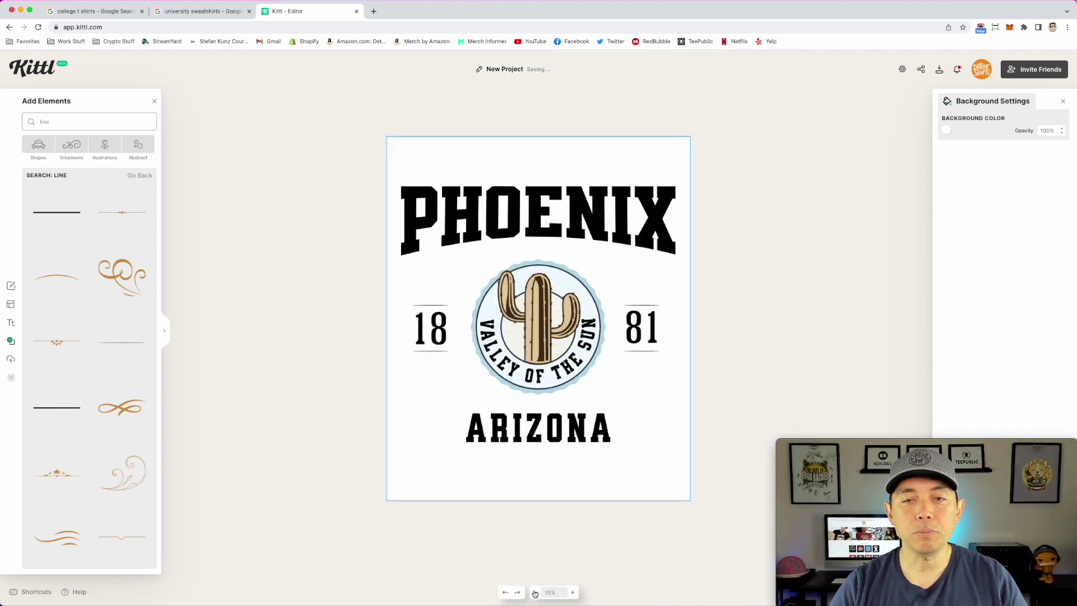
left_click(702, 268)
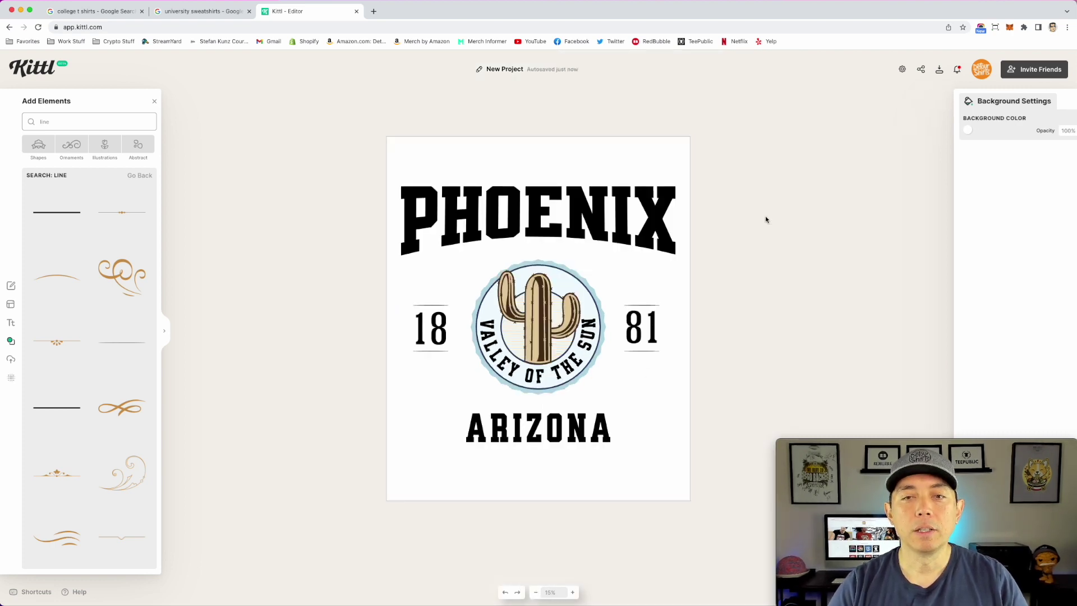
left_click(432, 160)
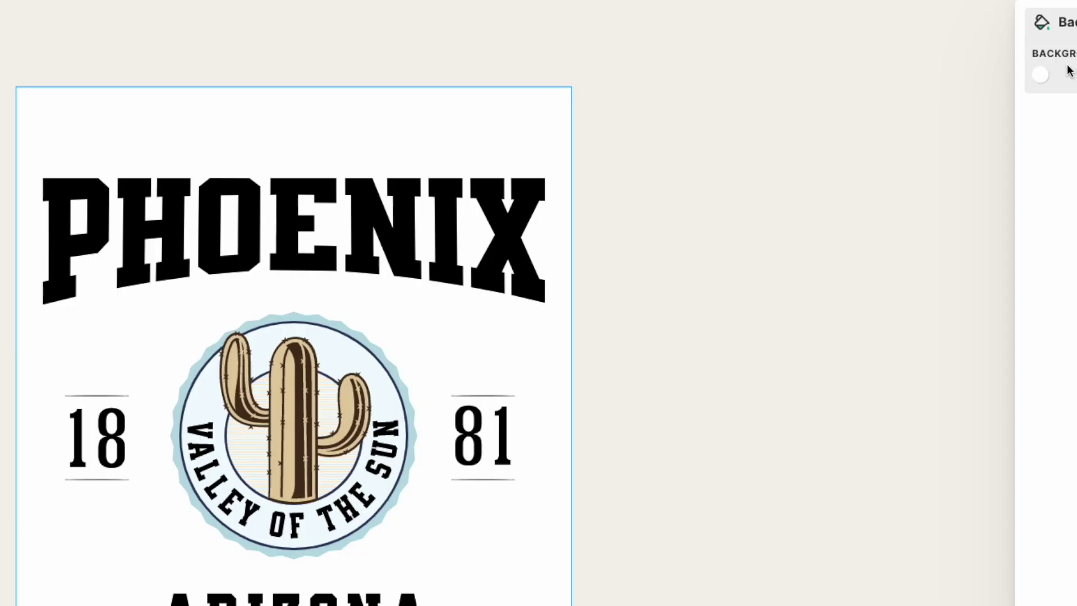
left_click(1041, 75)
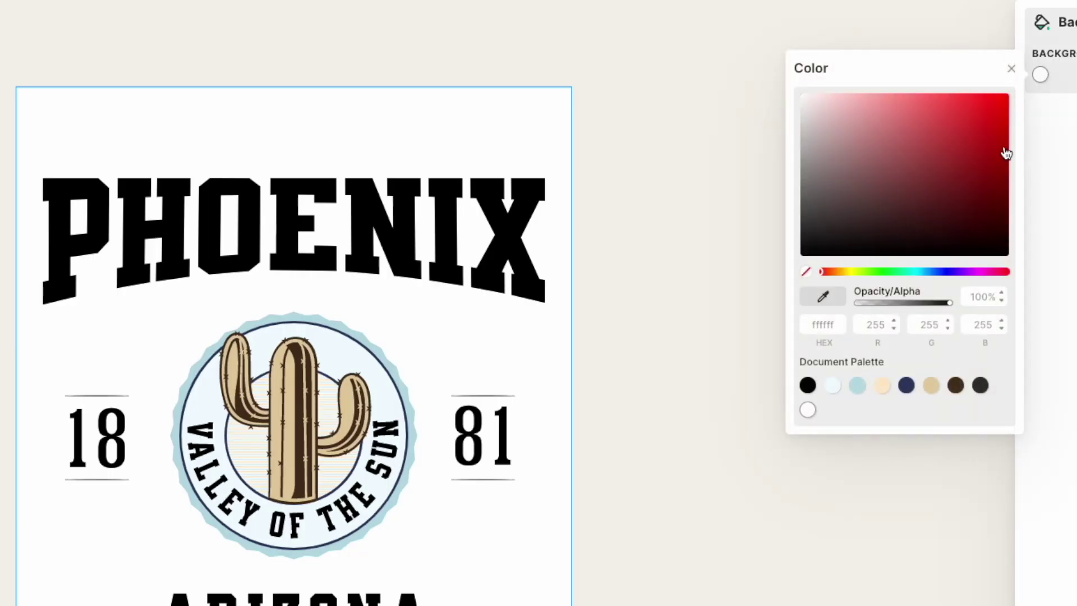
left_click(946, 272)
mouse_move(974, 168)
left_mouse_down()
mouse_move(1009, 114)
mouse_move(976, 158)
mouse_move(1000, 147)
mouse_move(1000, 163)
mouse_move(985, 166)
mouse_move(998, 172)
mouse_move(950, 151)
mouse_move(940, 163)
mouse_move(967, 150)
mouse_move(982, 159)
left_mouse_up()
left_click_drag(829, 272, 825, 273)
left_click_drag(943, 274, 937, 272)
left_click(991, 161)
left_click_drag(993, 163, 1000, 169)
left_click(567, 101)
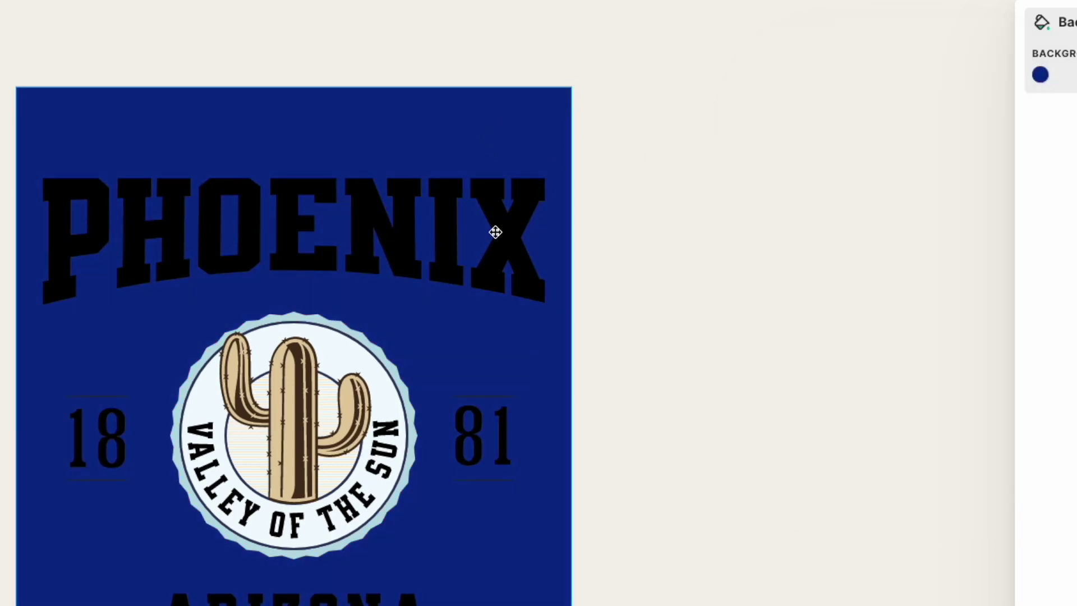
- Fill the PHOENIX text with orange ffad33 and apply the same color to ARIZONA
left_click(494, 232)
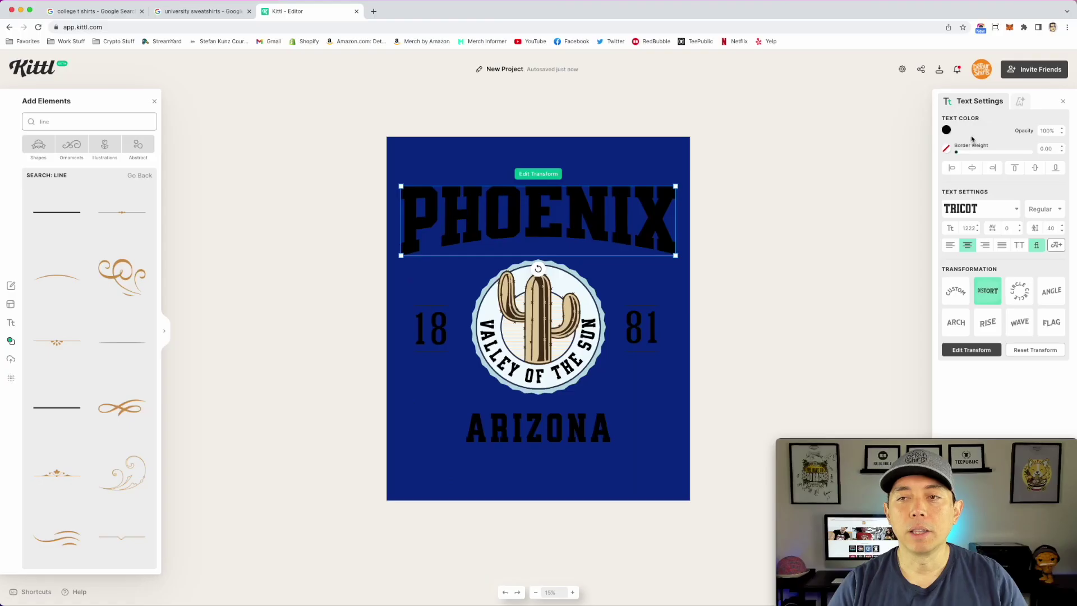
left_click(947, 130)
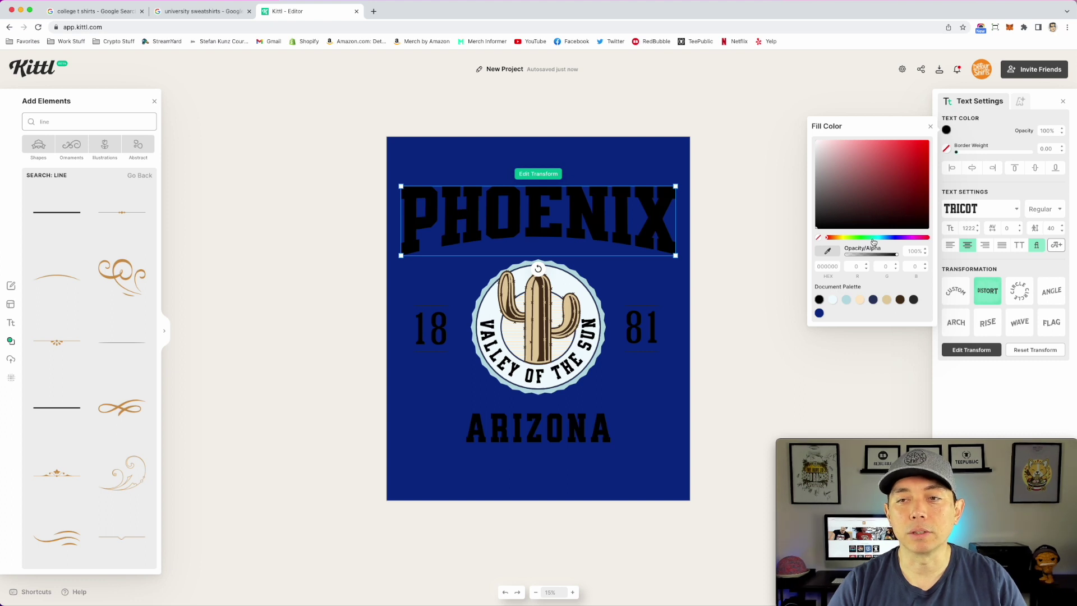
left_click_drag(860, 240, 838, 242)
mouse_move(902, 152)
left_mouse_down()
mouse_move(891, 140)
mouse_move(907, 140)
left_mouse_up()
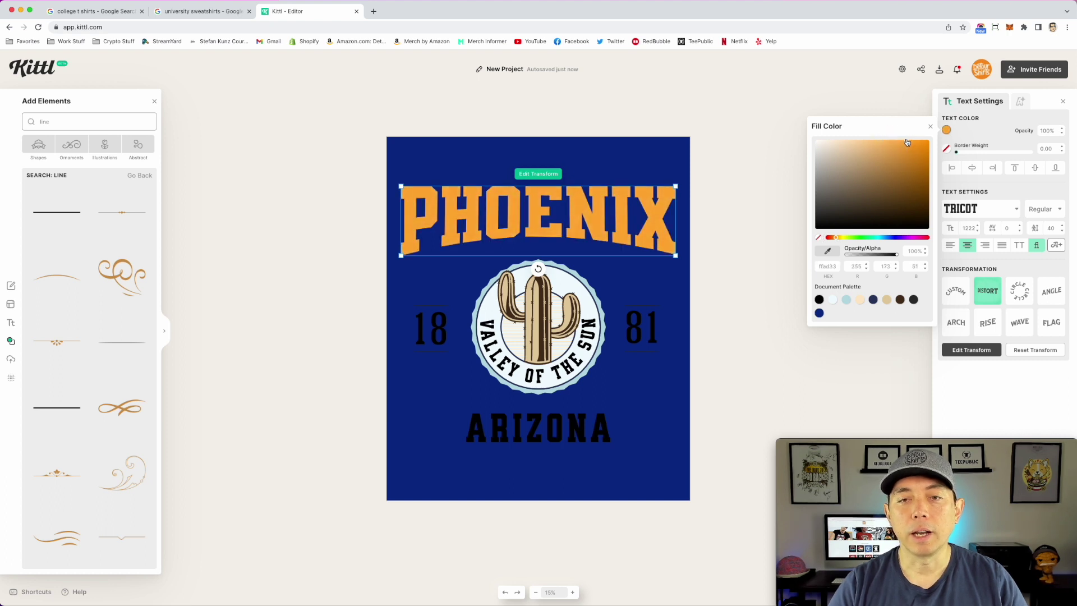
left_click(595, 423)
left_click(948, 130)
left_click(820, 299)
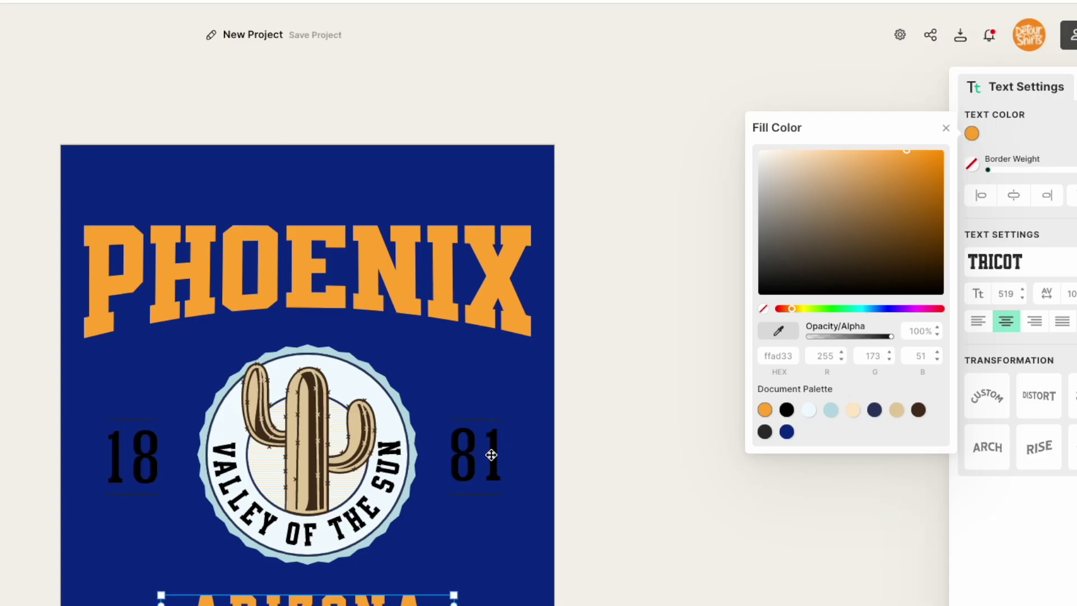
- Recolor the 18 and the 81 with the orange ffad33 from the document palette
left_click(491, 455)
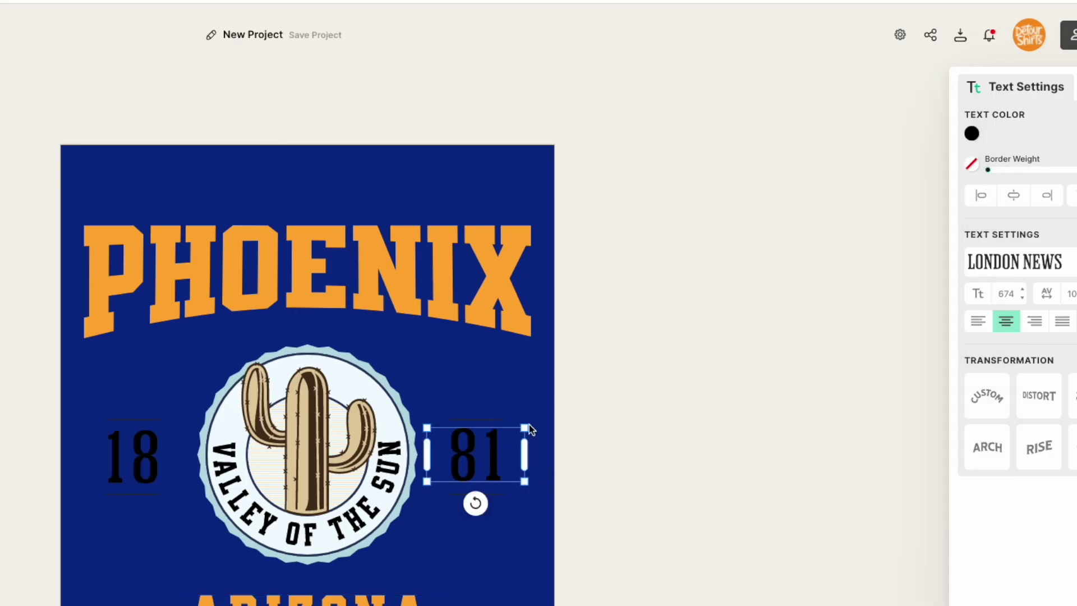
left_click(484, 323)
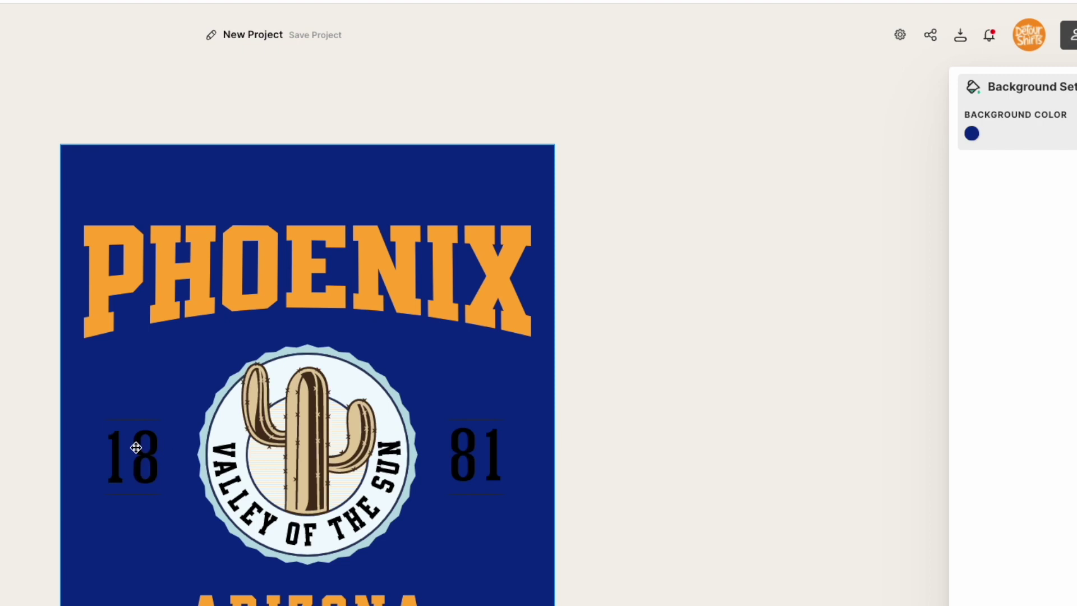
left_click(157, 446)
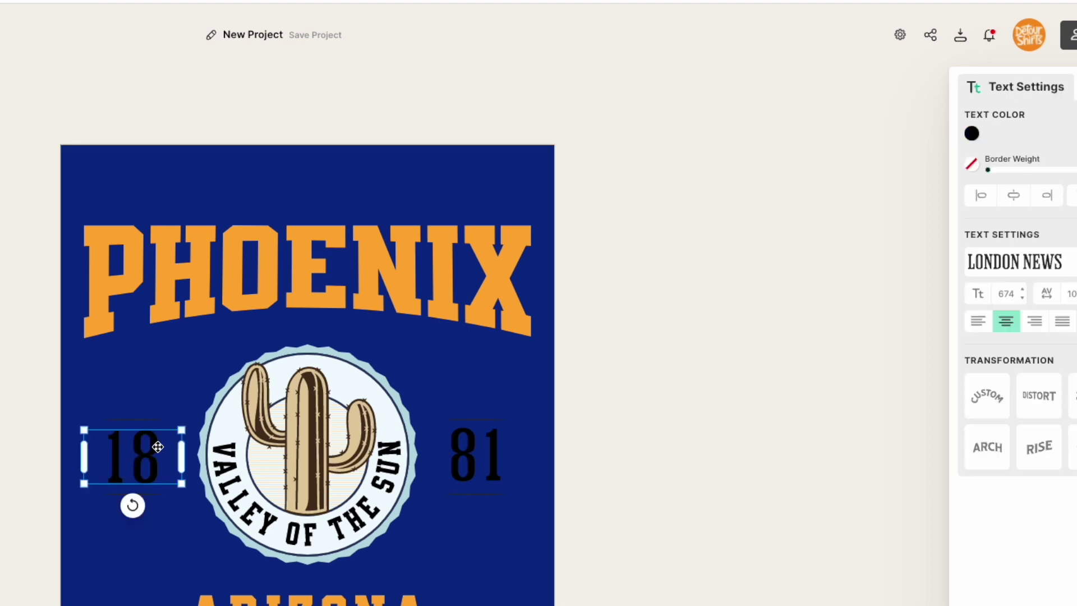
left_click(971, 134)
left_click(765, 410)
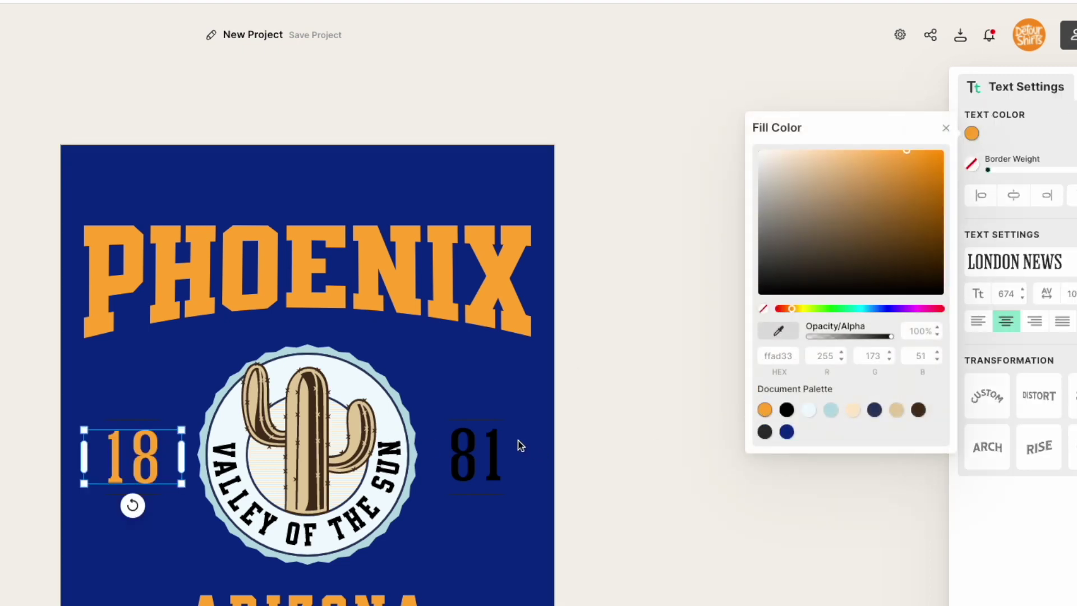
left_click(489, 444)
left_click(973, 134)
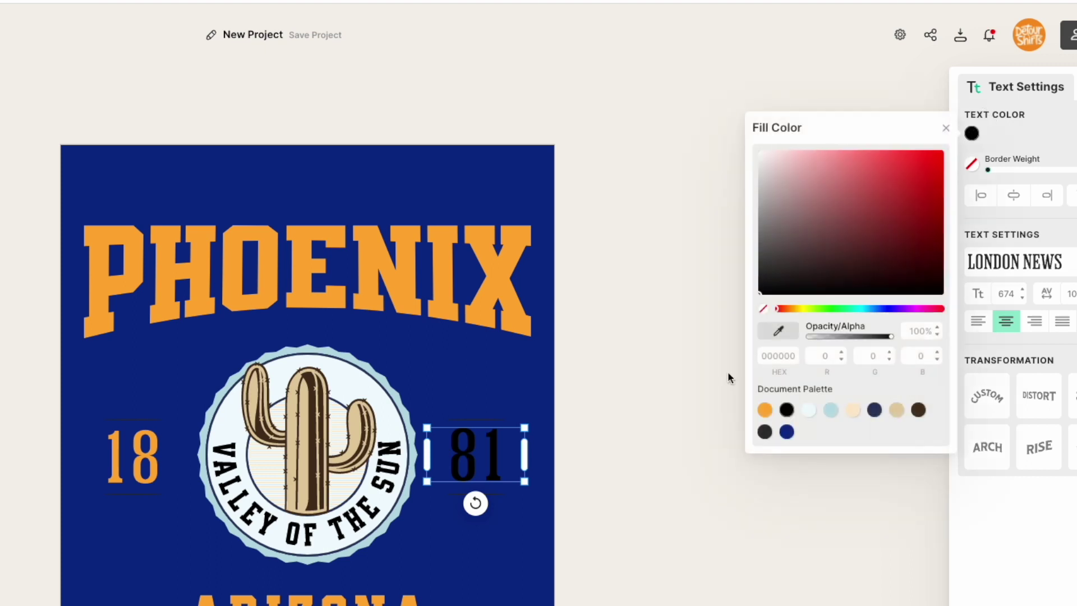
left_click(766, 411)
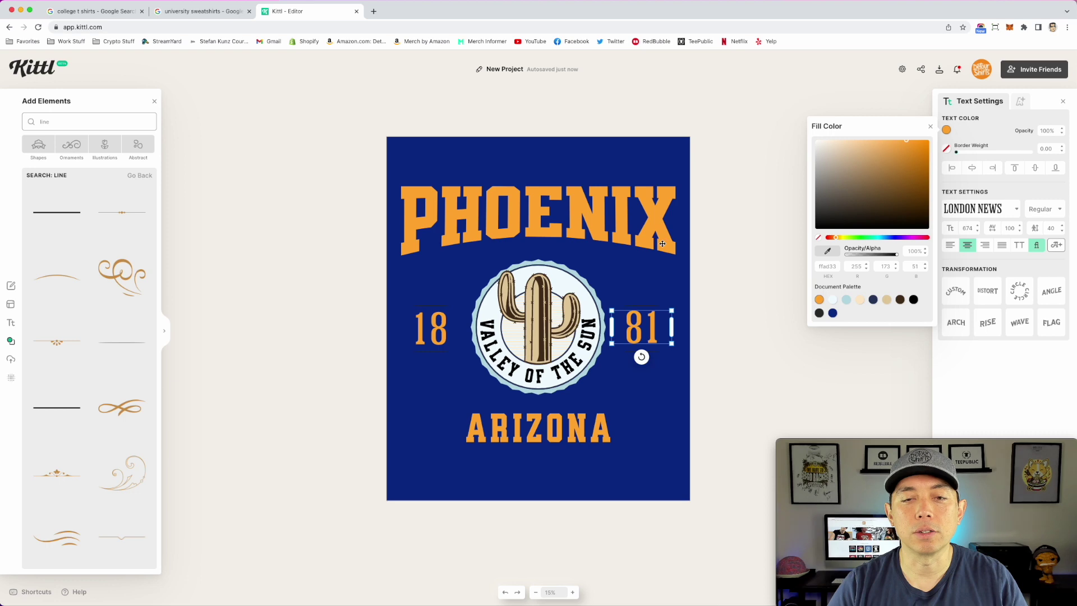
- Recolor the light-blue scalloped outer edge of the cactus badge with orange ffad33 from the document palette
left_click(584, 284)
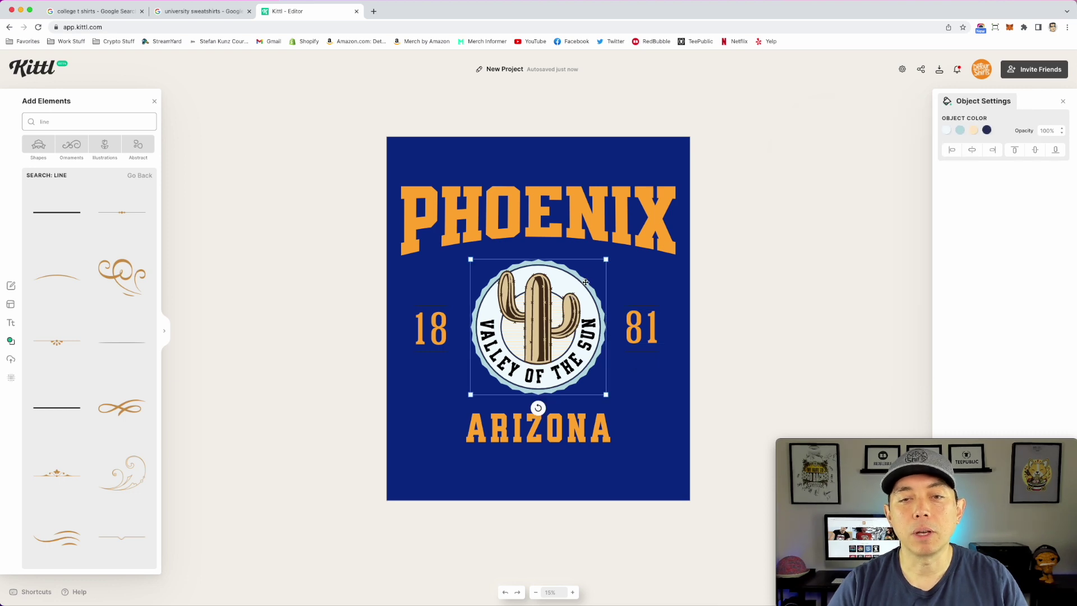
left_click(947, 131)
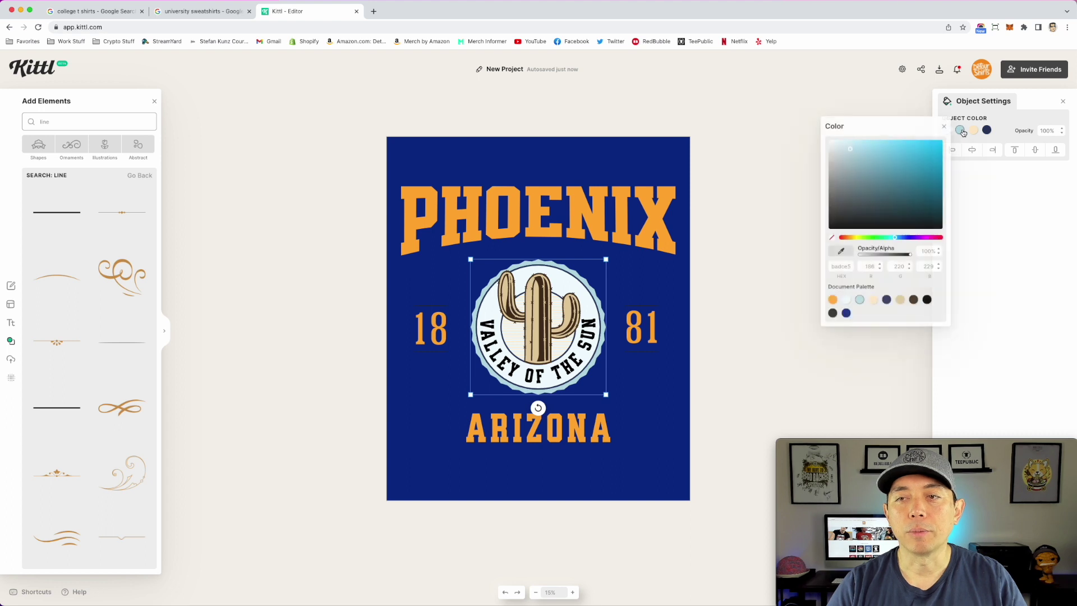
left_click(833, 301)
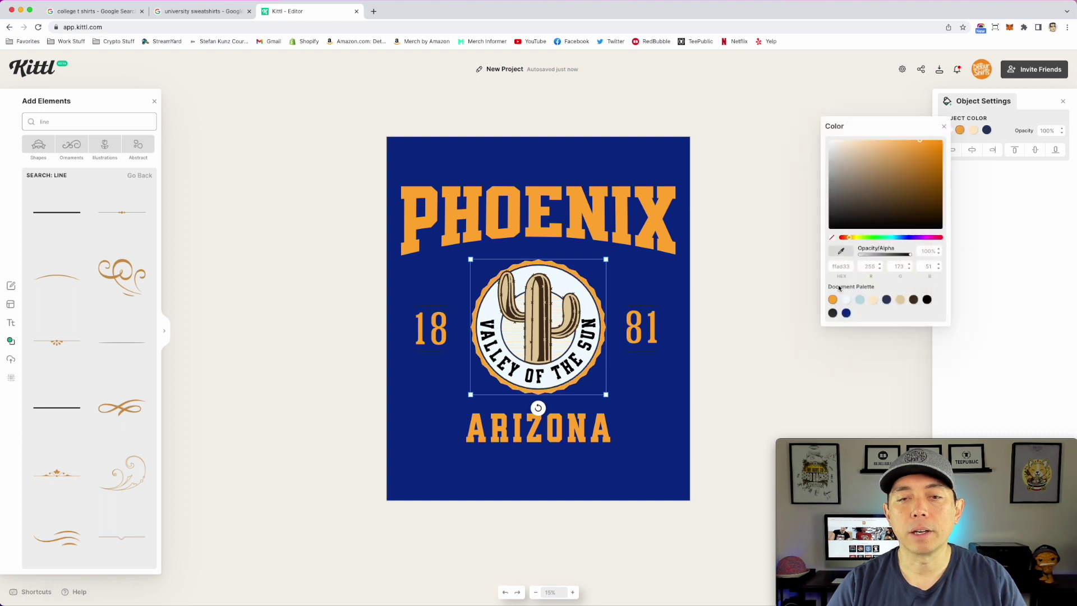
- Try orange ffad33 and white ffffff on the badge's dark navy ring lines
left_click(987, 130)
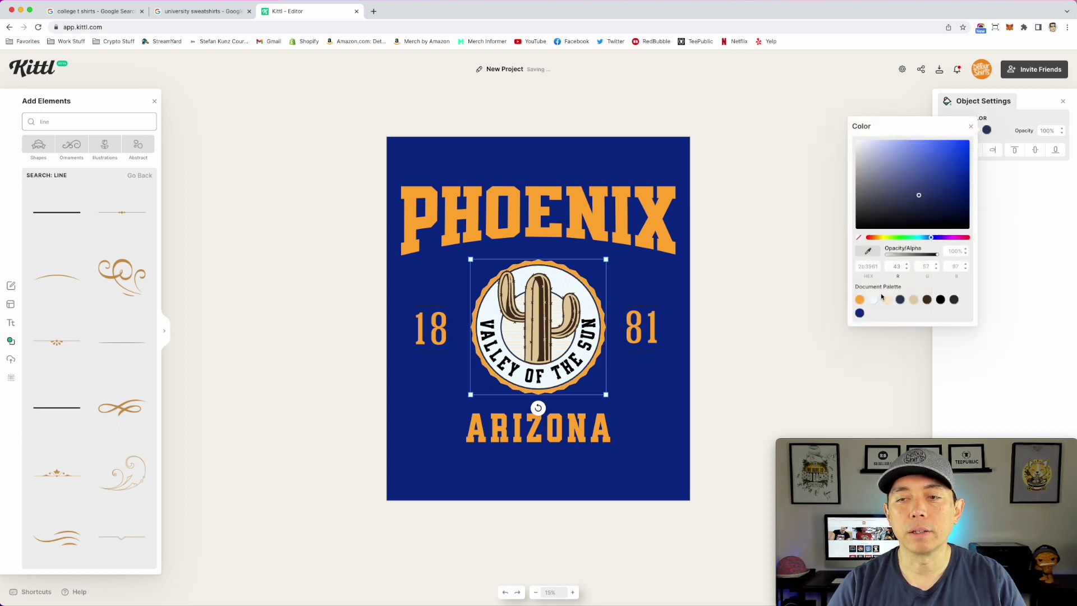
left_click(861, 300)
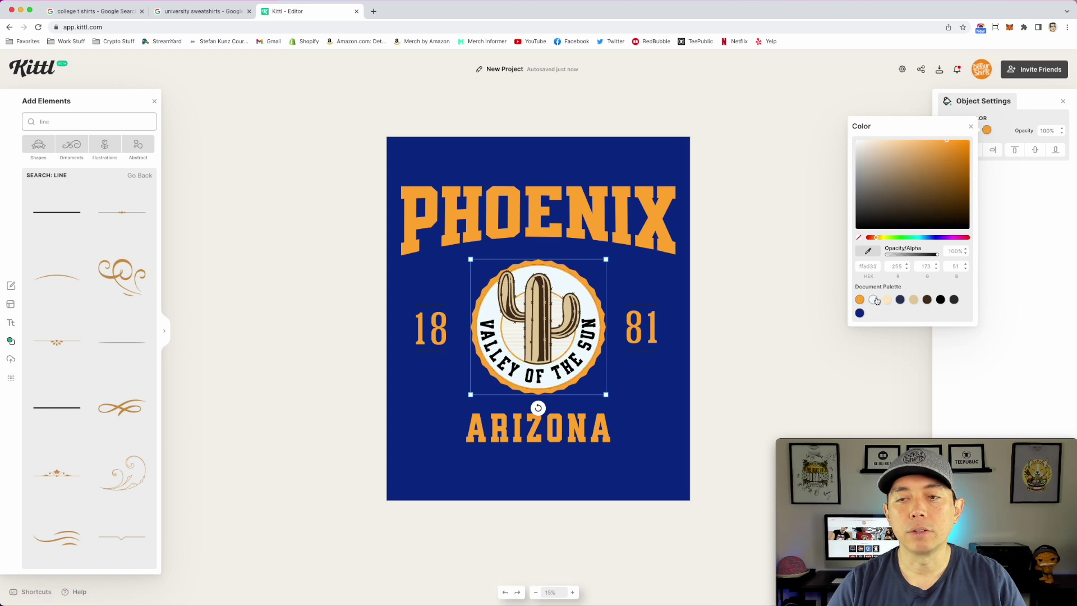
left_click(874, 300)
left_click_drag(883, 169, 805, 113)
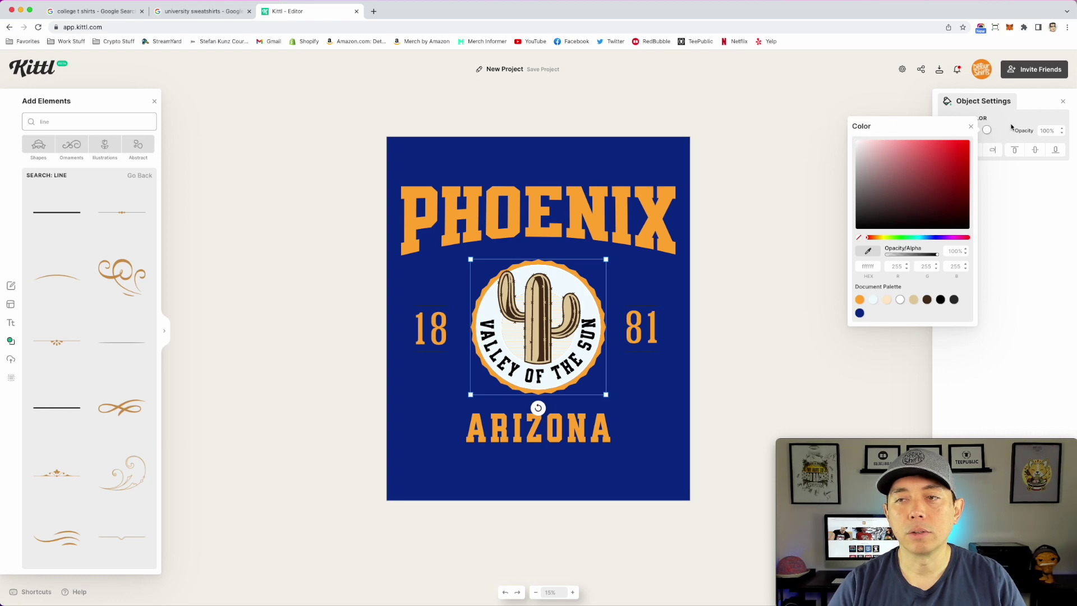
left_click(987, 131)
- Recolor the badge's cream inner details and its pale main field with orange ffad33
left_click(973, 131)
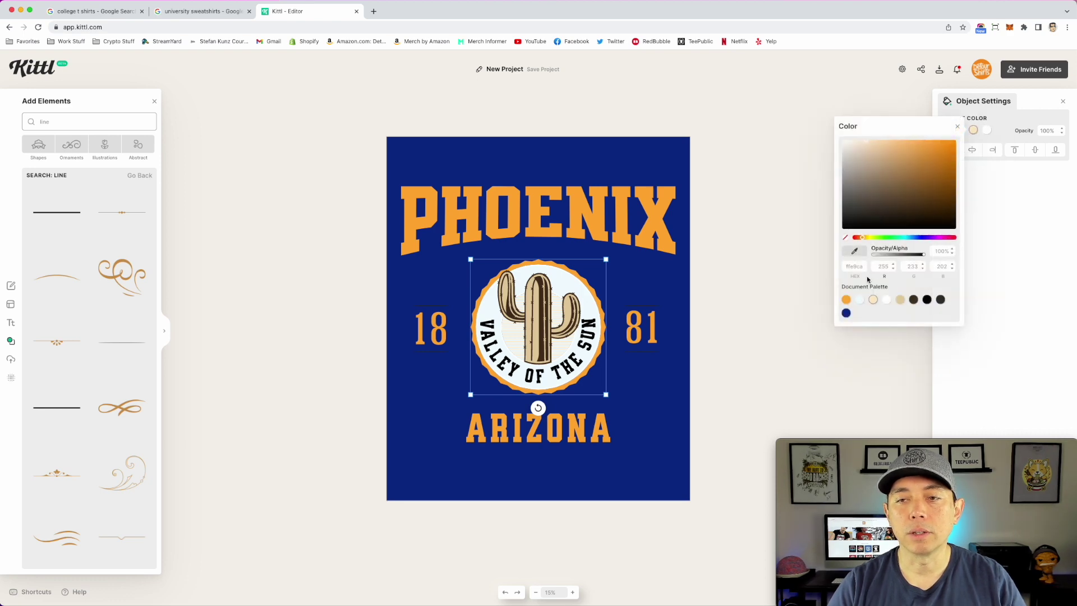
left_click(847, 300)
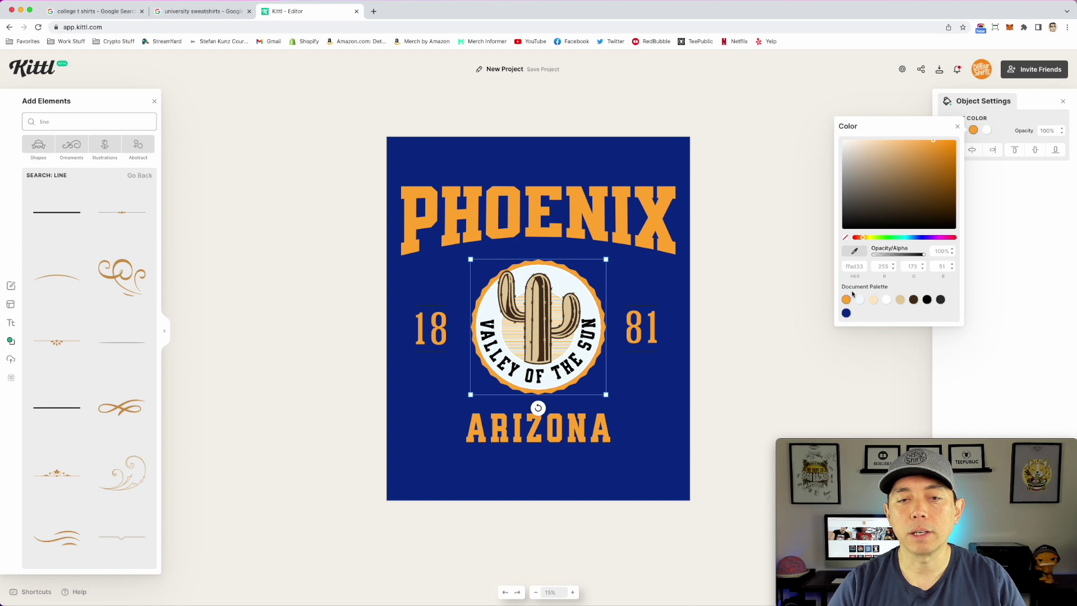
left_click(1002, 119)
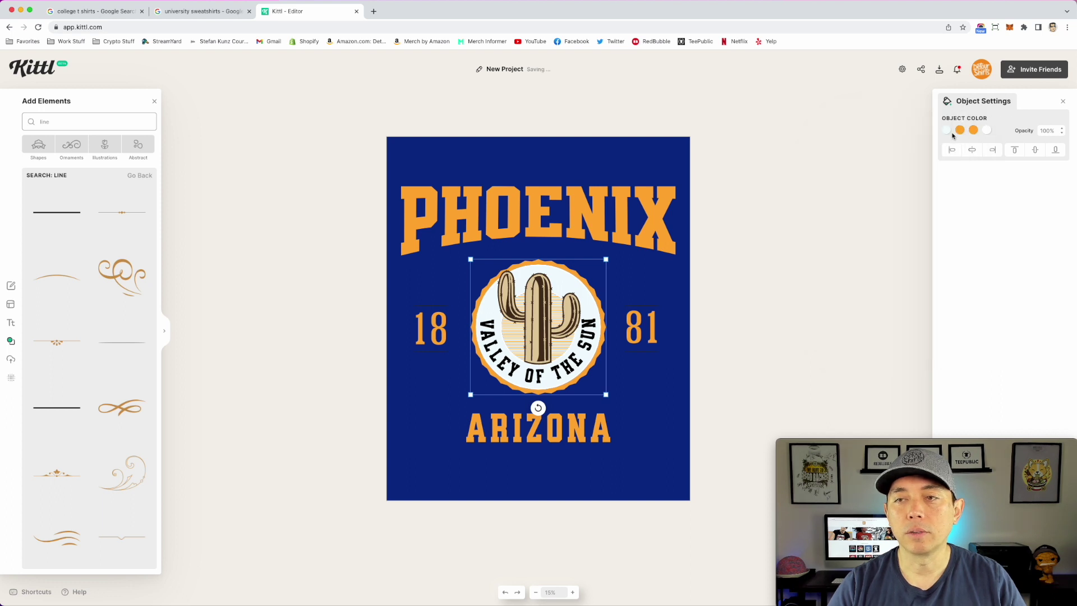
left_click(947, 131)
left_click(819, 301)
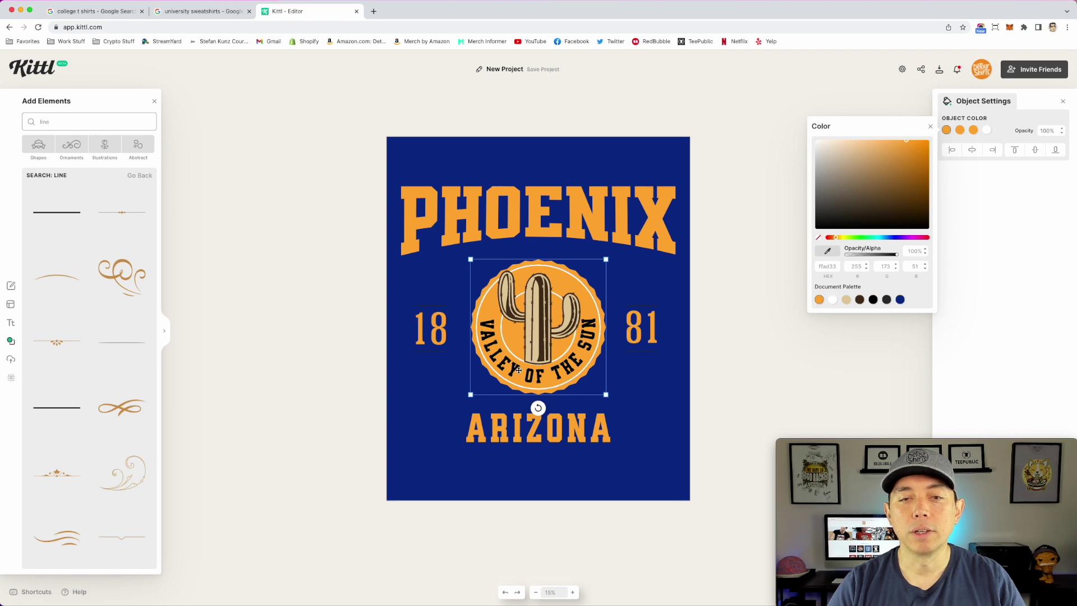
- Try white ffffff and the document palette's royal blue on the curved VALLEY OF THE SUN text
left_click(590, 335)
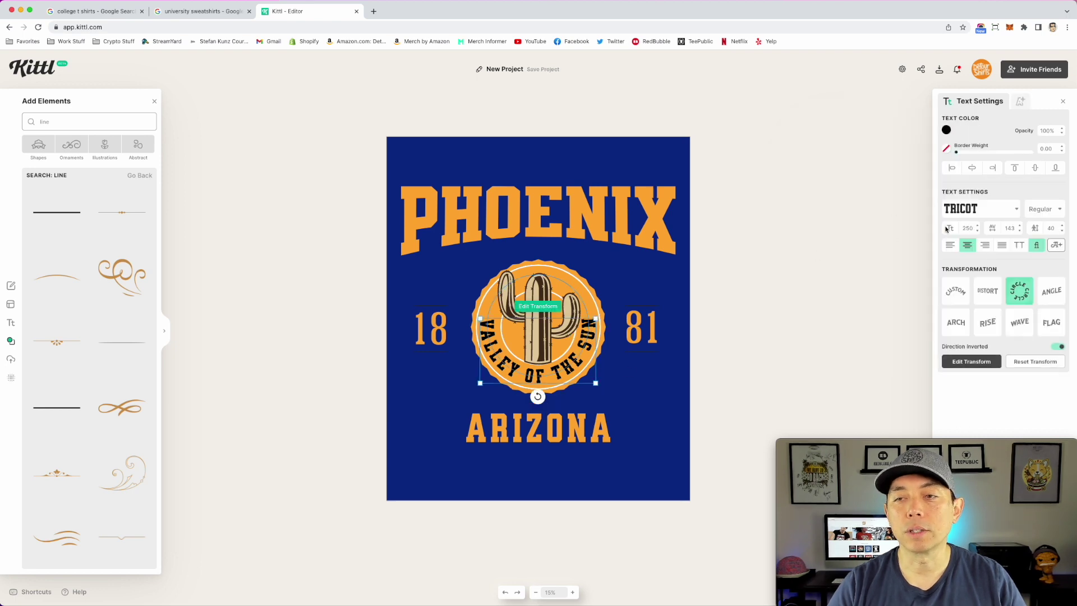
left_click(947, 133)
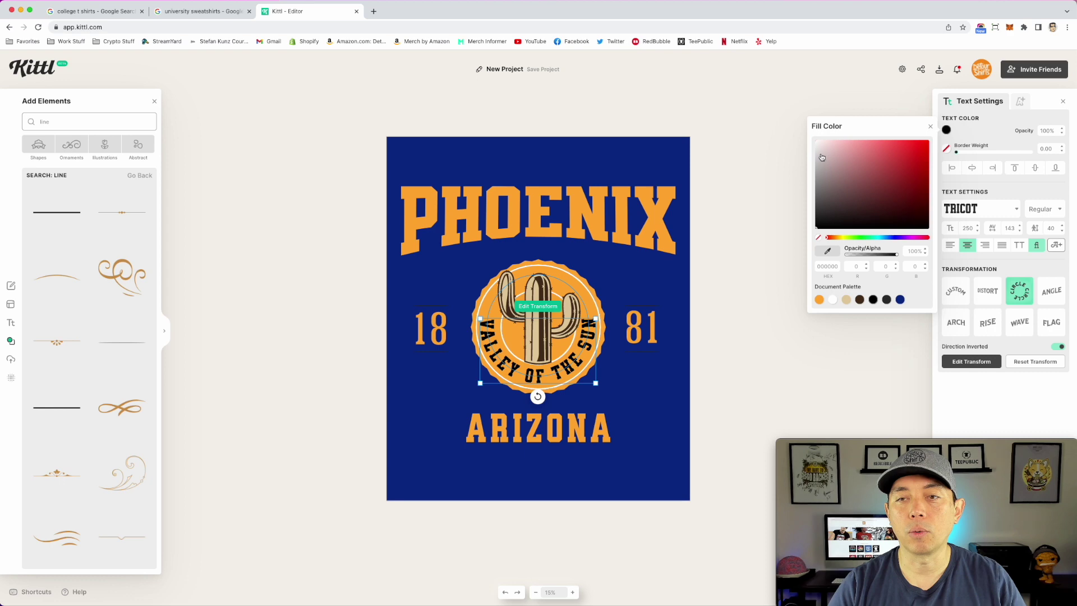
left_click_drag(821, 150, 760, 105)
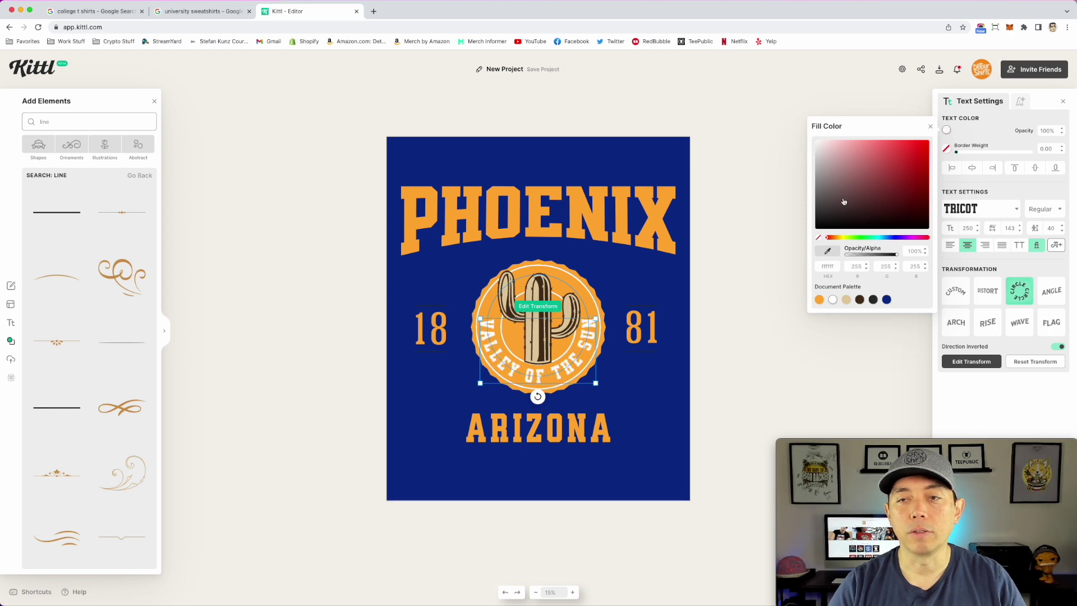
left_click(887, 301)
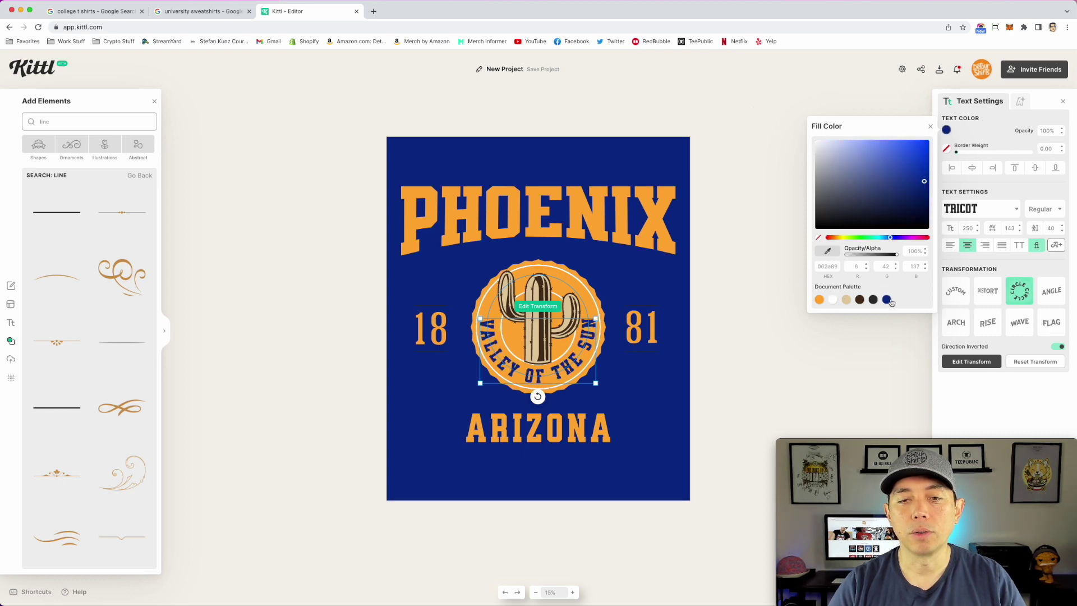
- Recolor the badge's white ring lines with the document palette's royal blue
left_click(587, 287)
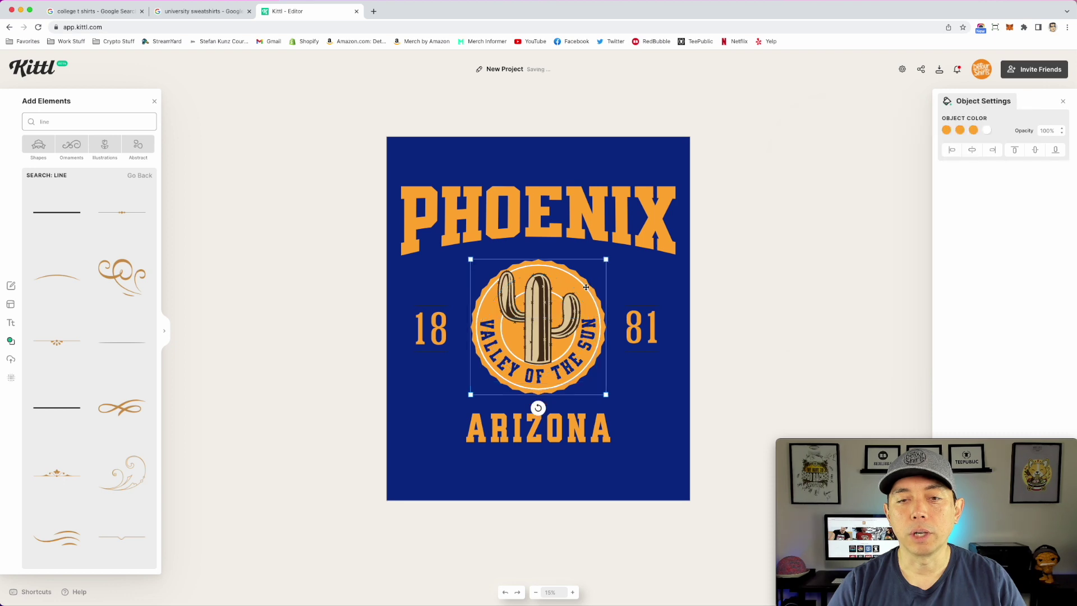
left_click(988, 131)
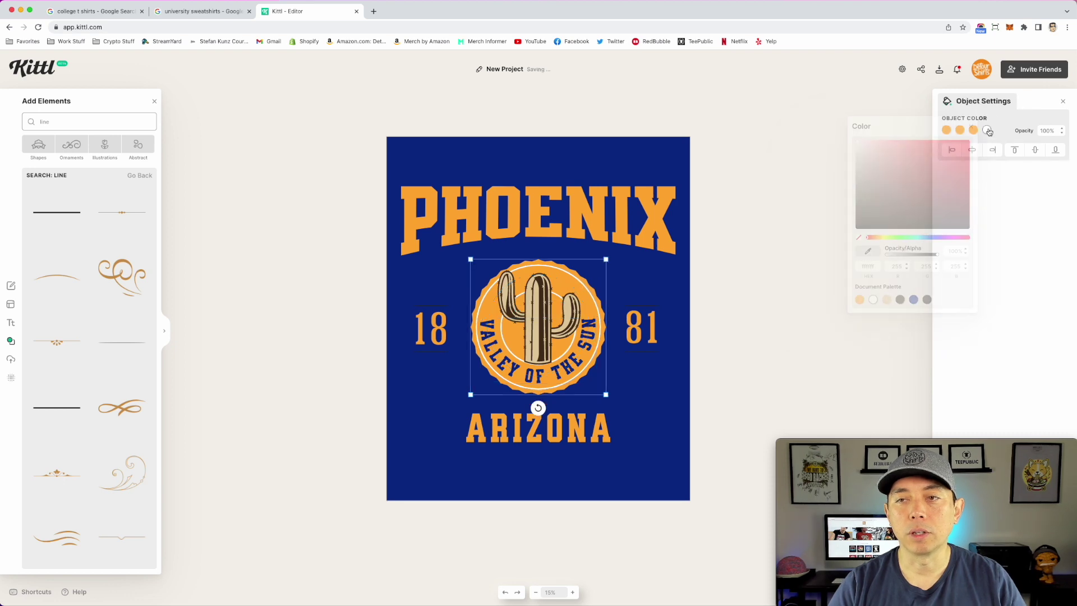
left_click(914, 300)
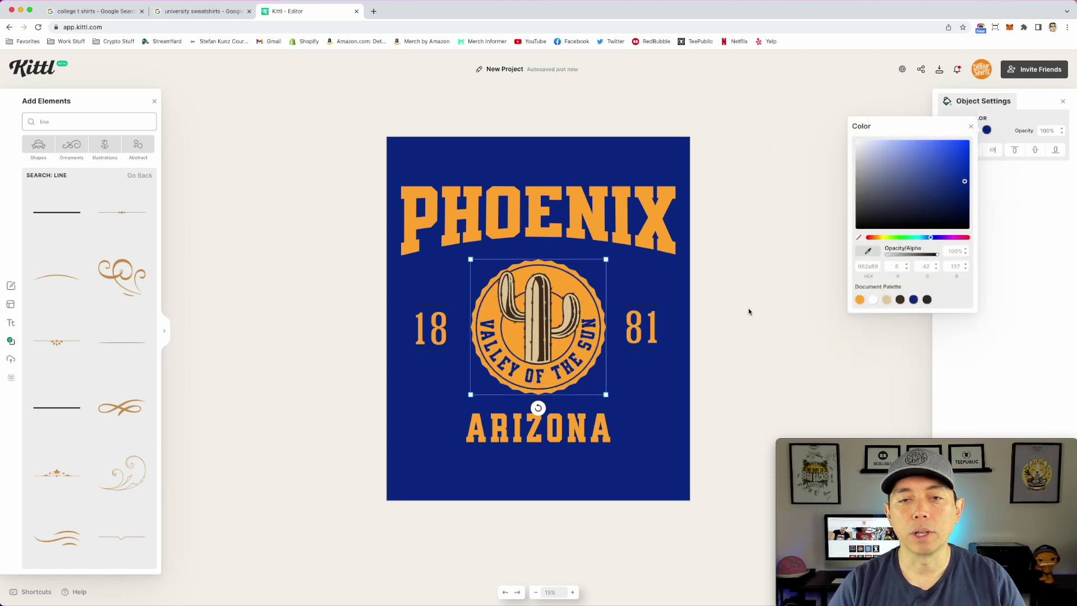
- Recolor the cactus's dark brown linework with the palette's royal blue and its tan fill with white ffffff
left_click(547, 306)
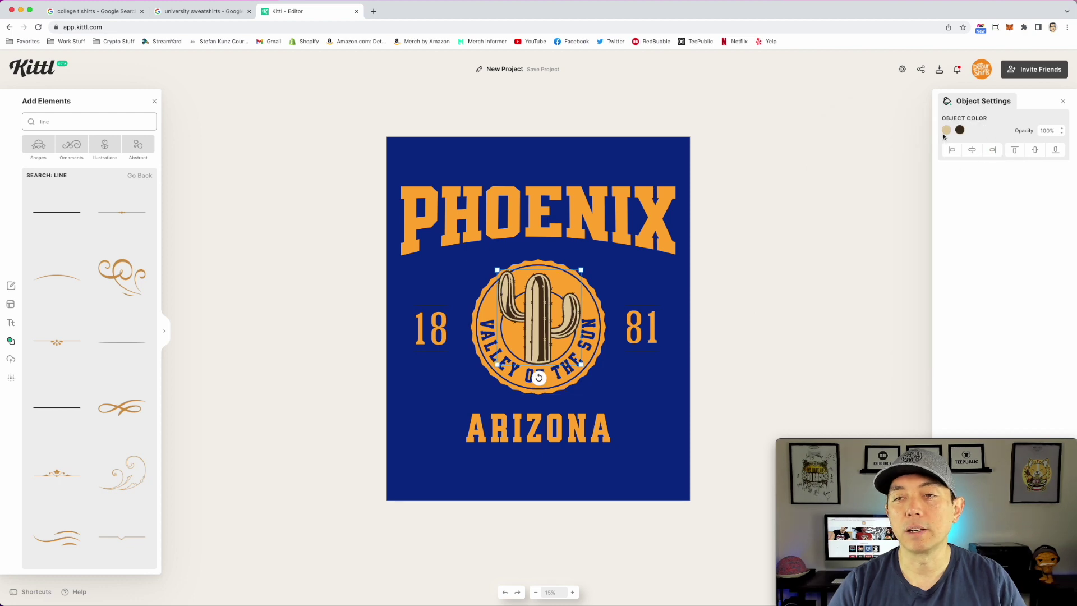
left_click(961, 130)
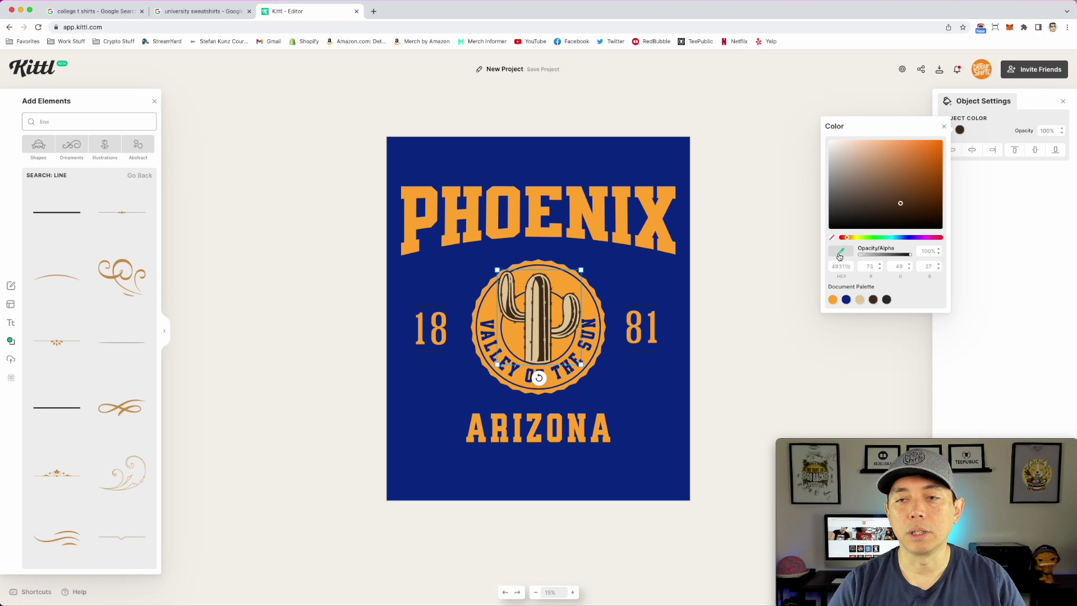
left_click(847, 300)
left_click(983, 133)
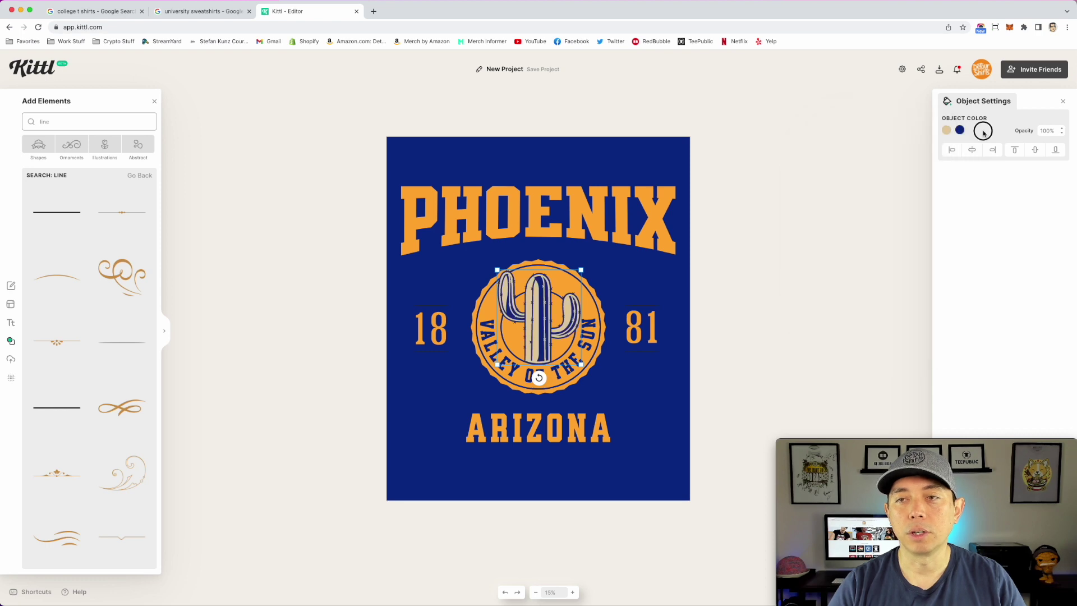
left_click(947, 131)
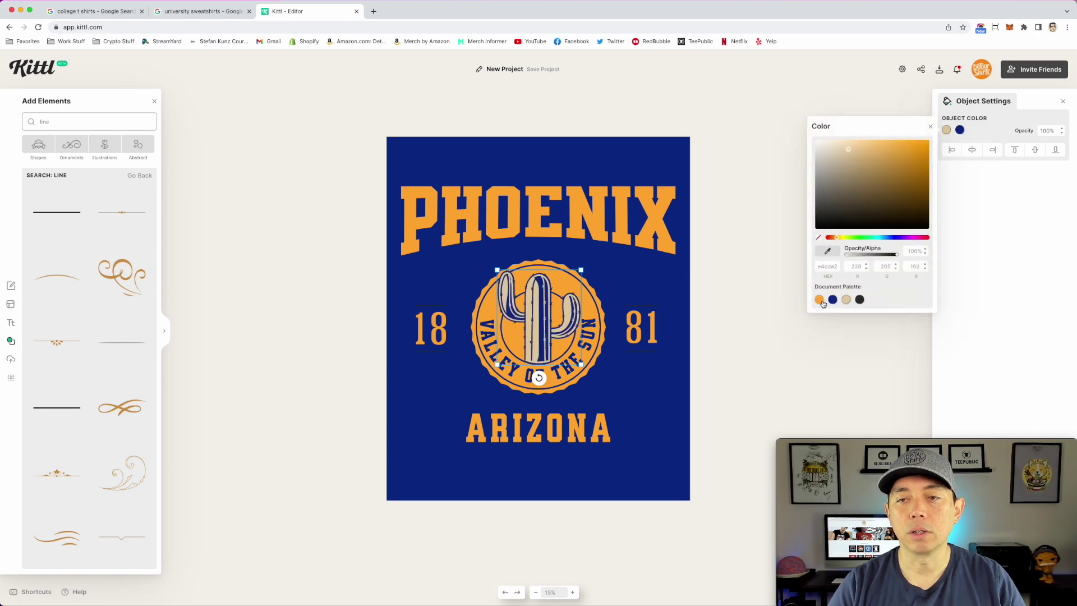
left_click_drag(824, 163, 759, 109)
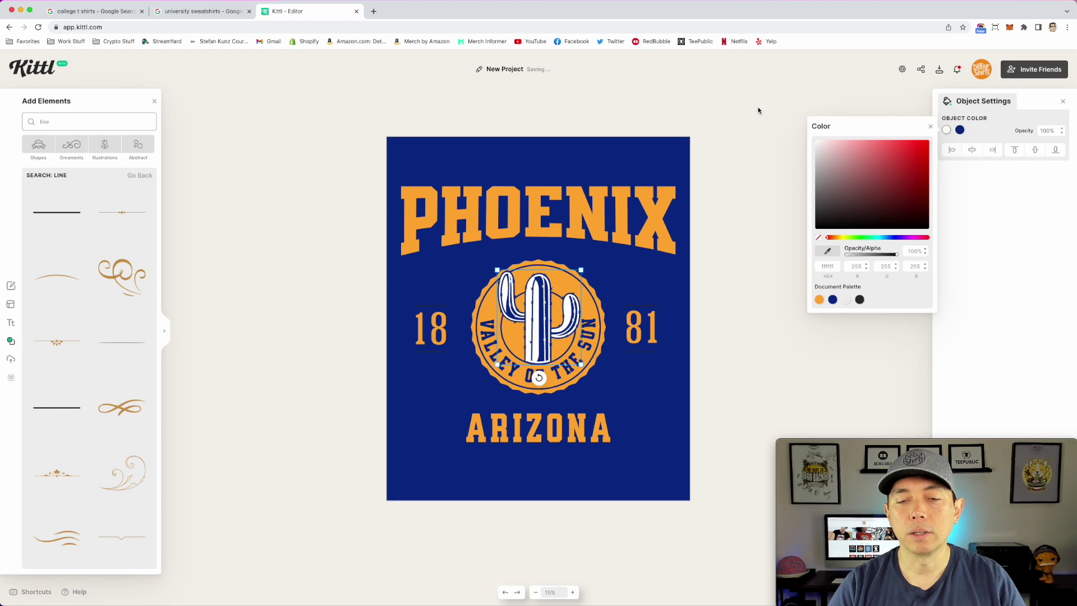
- Try a white fill on the curved VALLEY OF THE SUN text
left_click(593, 344)
left_click(947, 131)
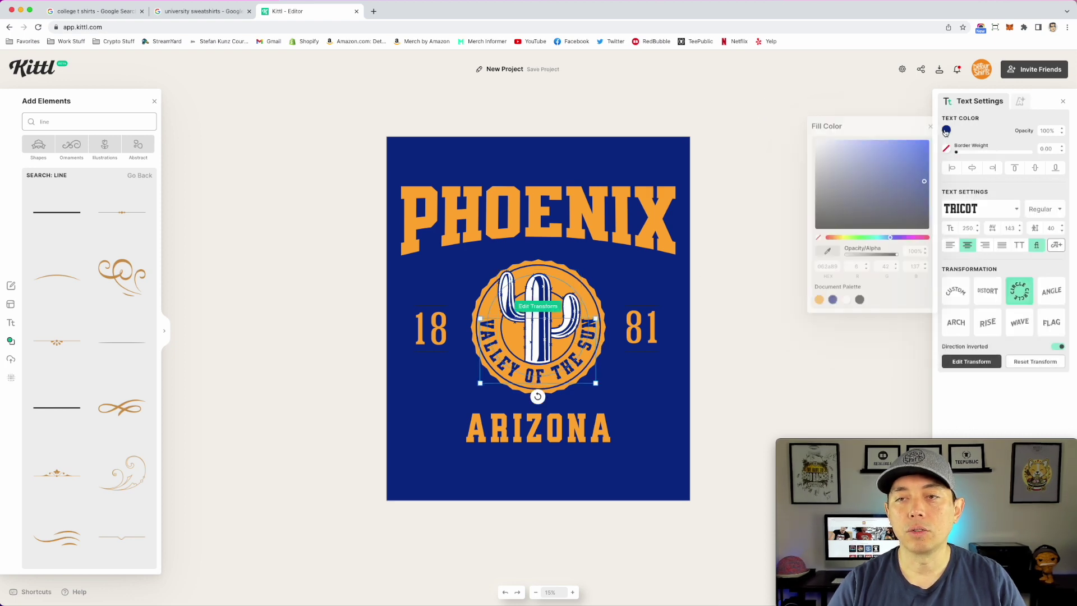
left_click_drag(840, 173, 752, 98)
left_click(743, 177)
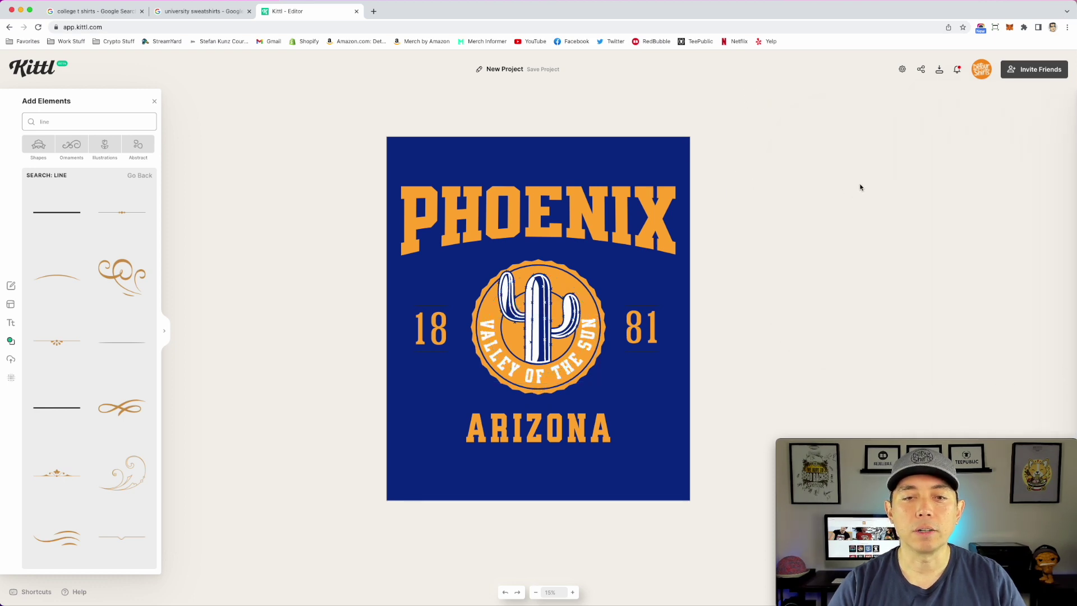
- Compare orange and white for the cactus's white fill and settle on orange ffad33
left_click(545, 317)
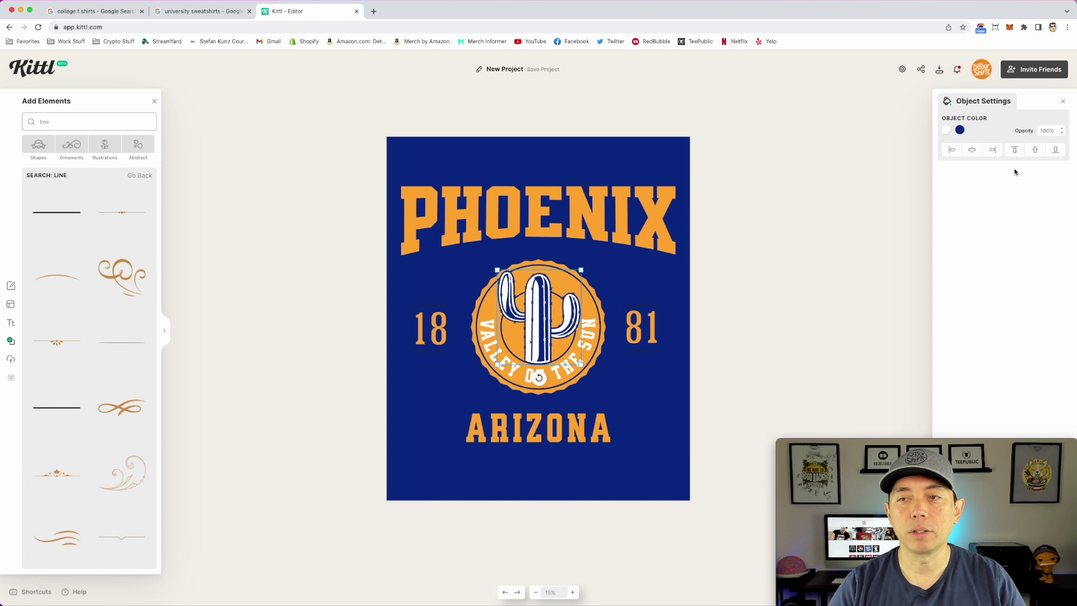
left_click(946, 130)
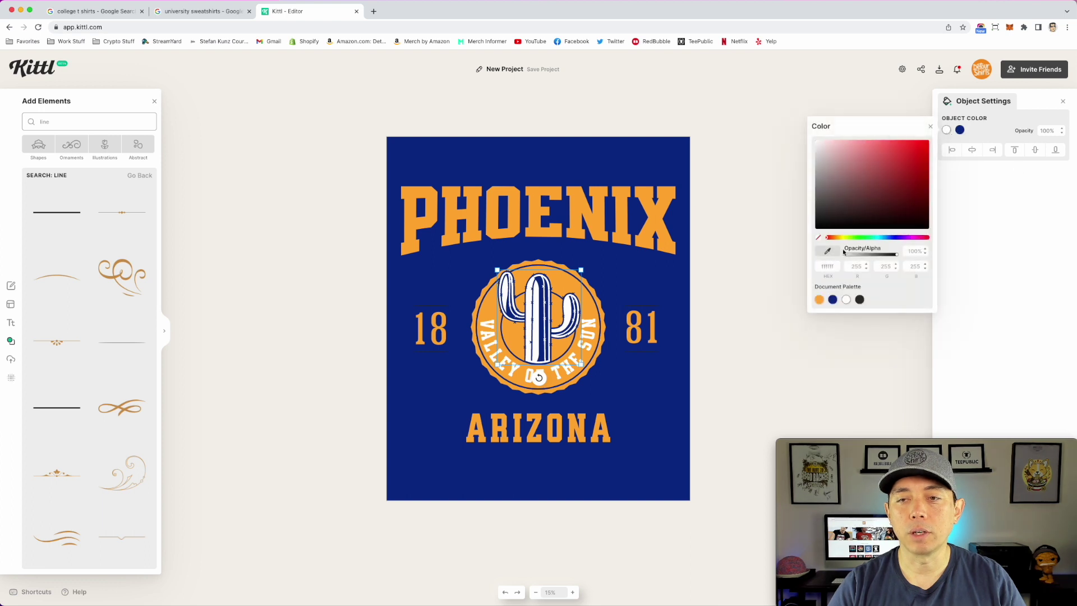
left_click(819, 301)
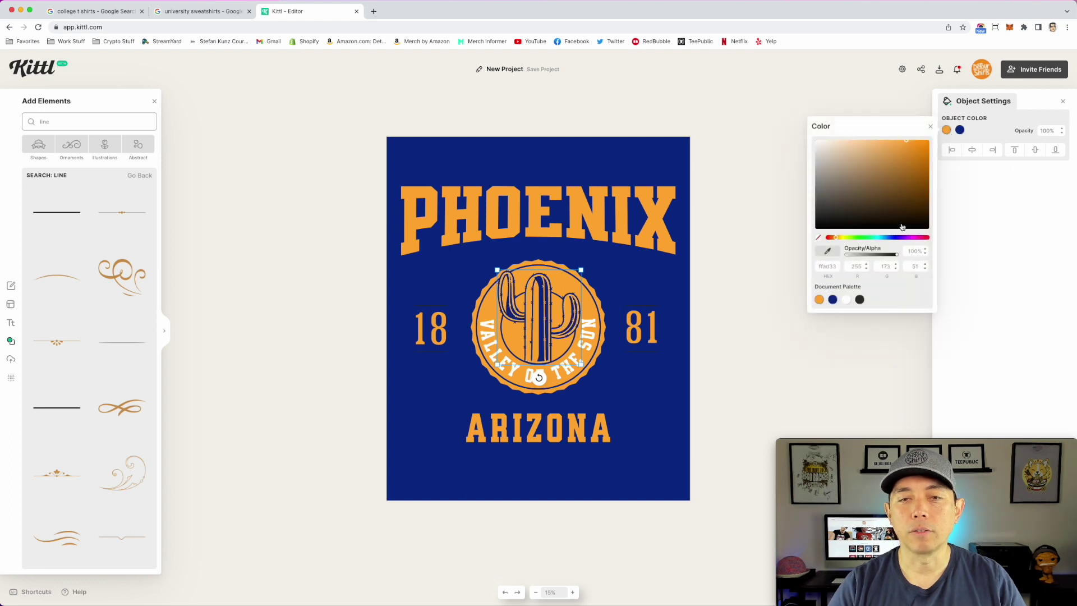
left_click(847, 300)
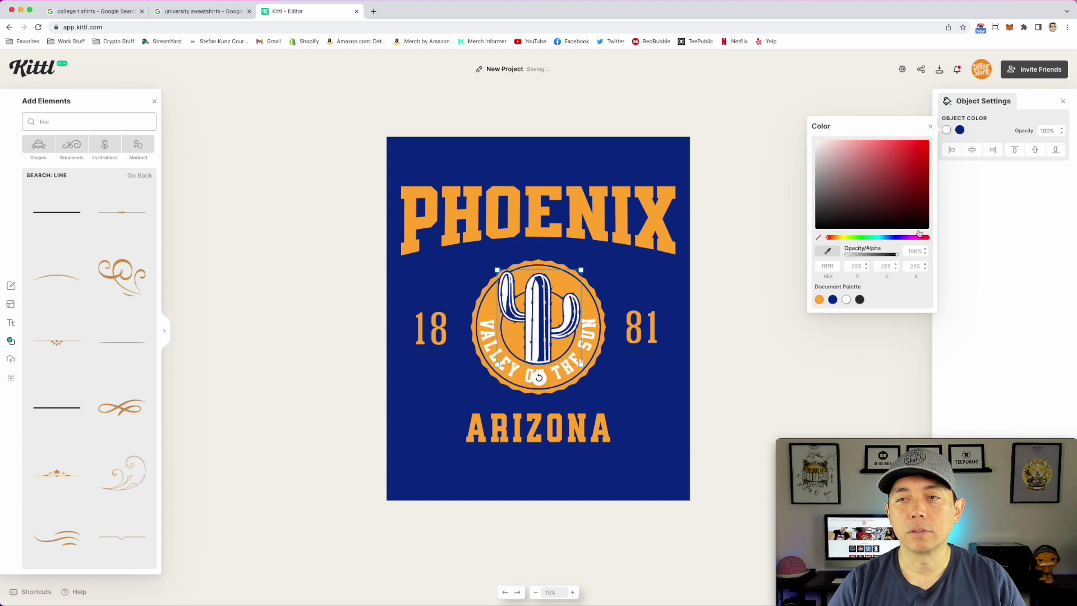
left_click(819, 301)
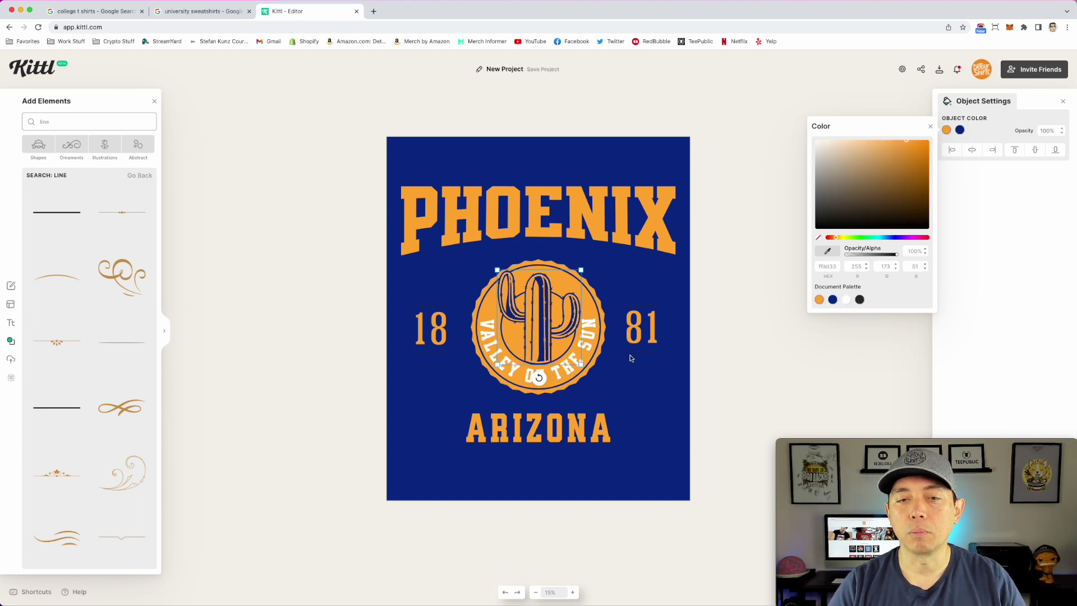
- Fill the curved VALLEY OF THE SUN text with the document palette's royal blue
left_click(580, 353)
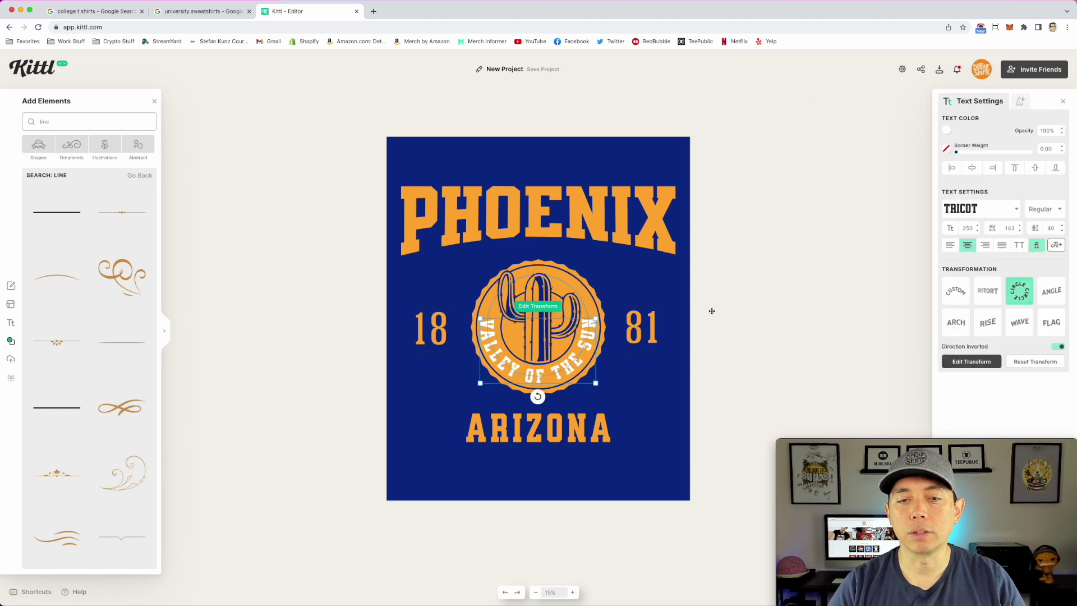
left_click(946, 134)
left_click(832, 301)
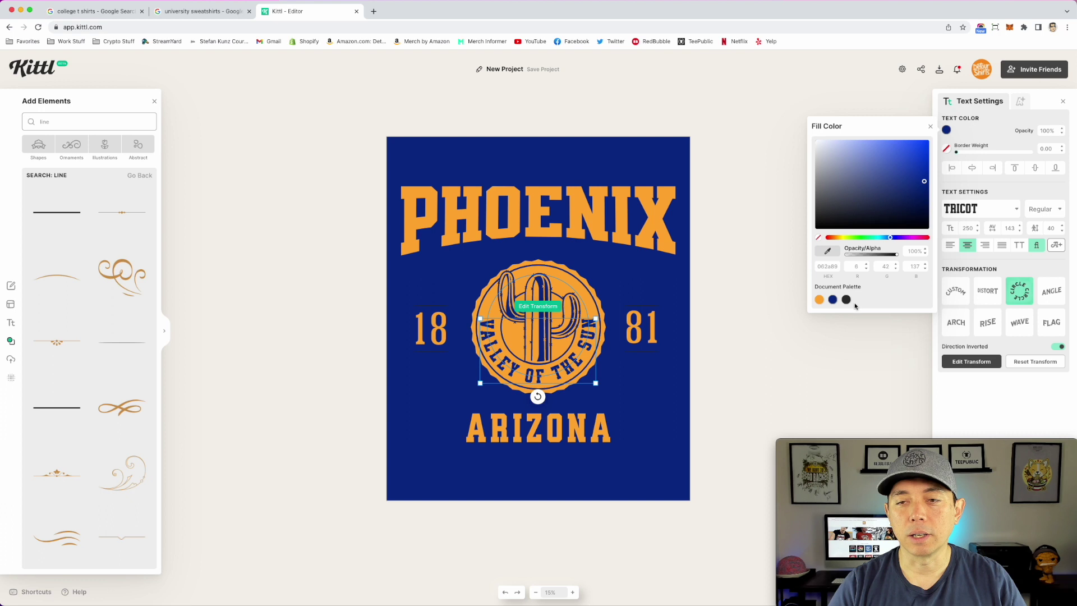
- Change the near-black document color to white to recolor the lines above and below the 18 and 81
left_click(643, 305)
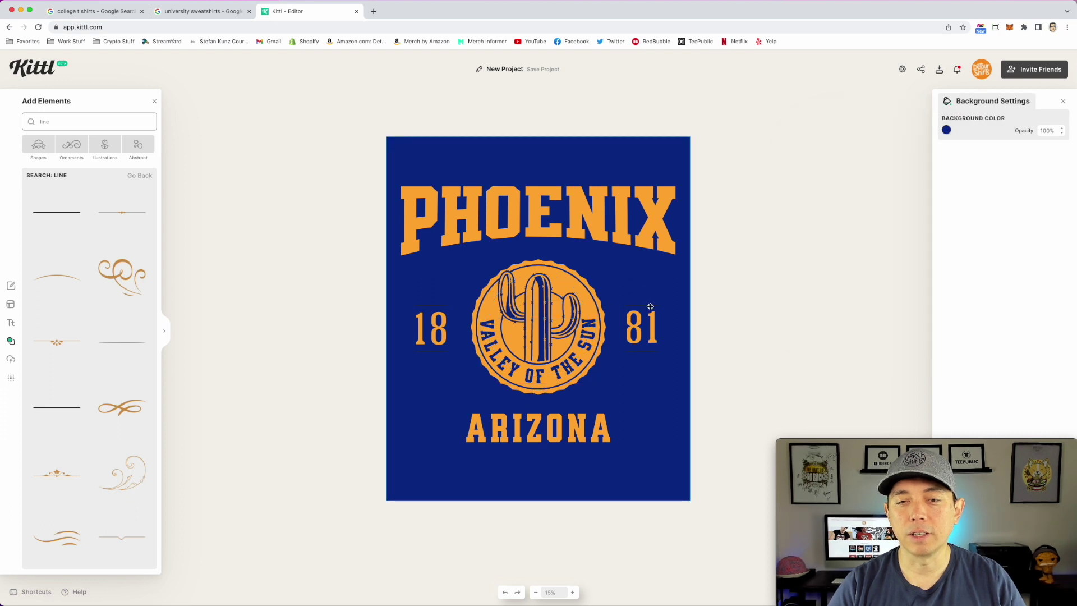
mouse_move(801, 447)
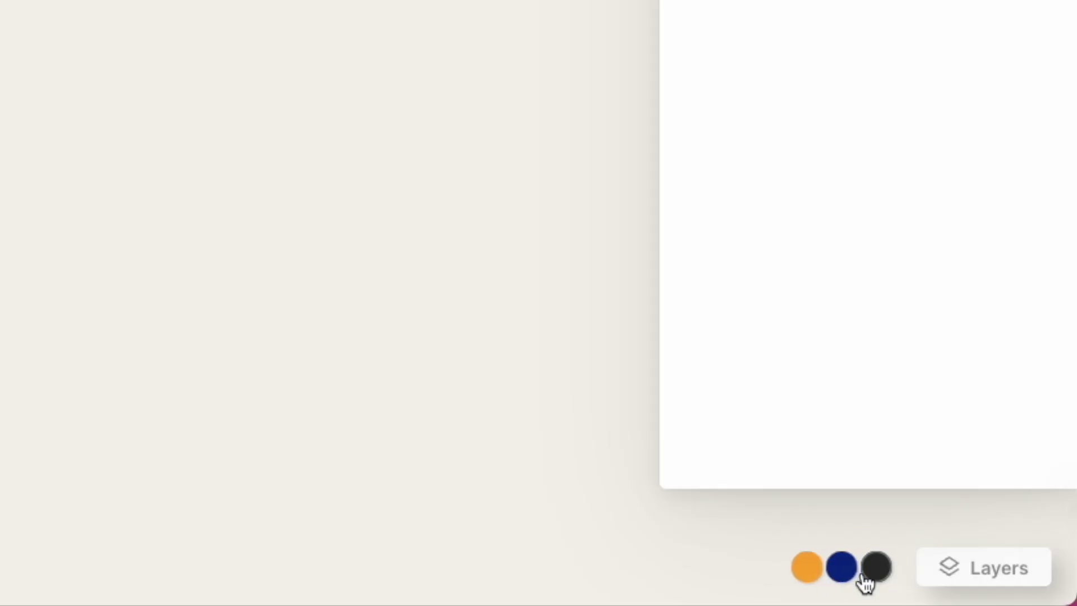
left_click(1001, 592)
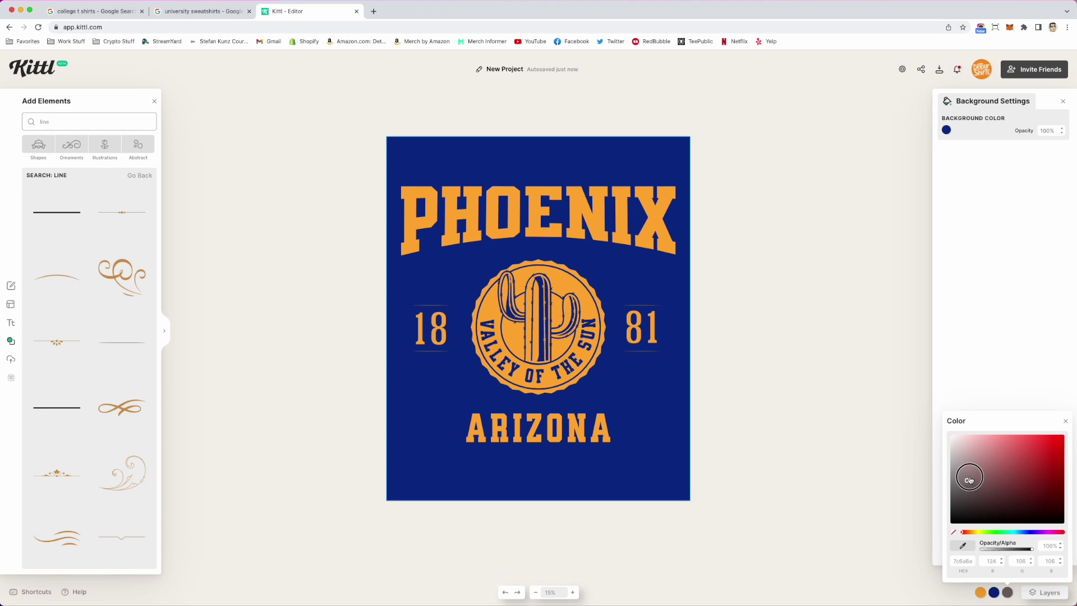
left_click_drag(973, 456, 952, 436)
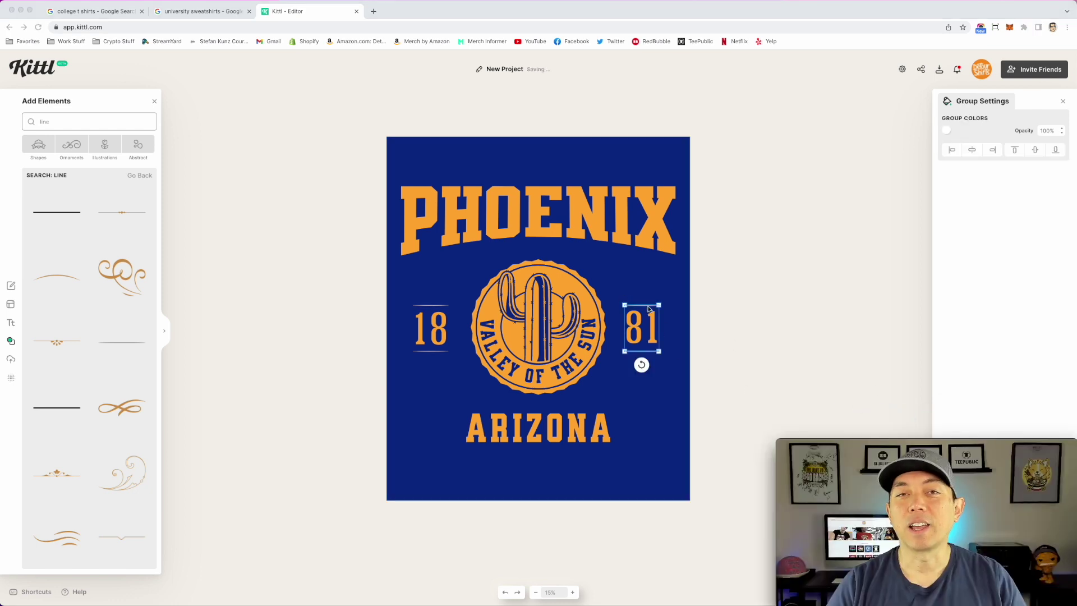
- Recolor the lines above and below the 81 and the 18 with the document palette's orange
left_click(946, 131)
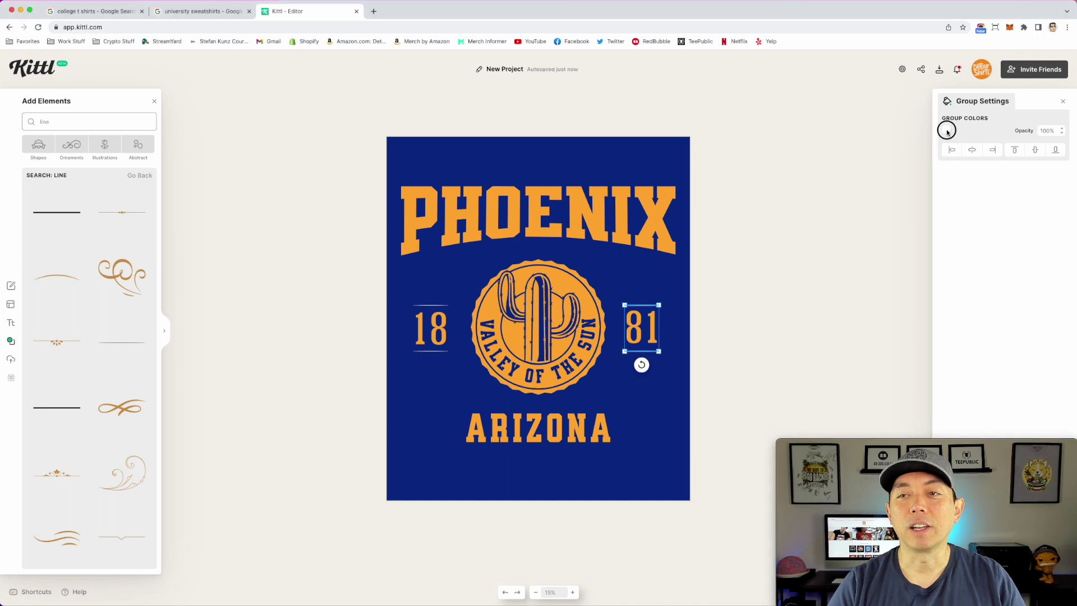
left_click(947, 131)
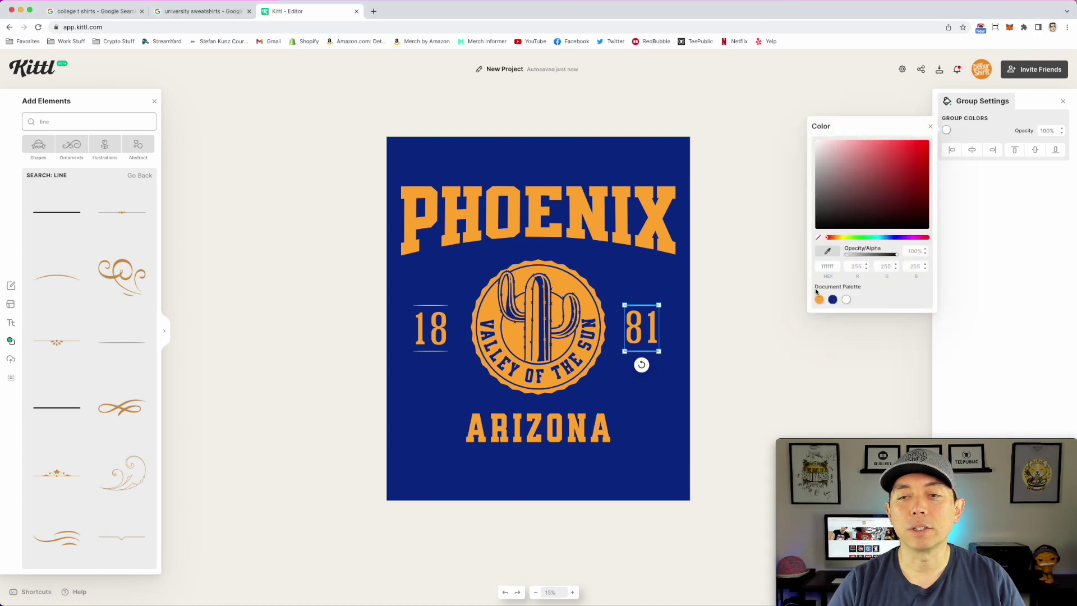
left_click(819, 299)
left_click(429, 307)
left_click(429, 306)
left_click(947, 131)
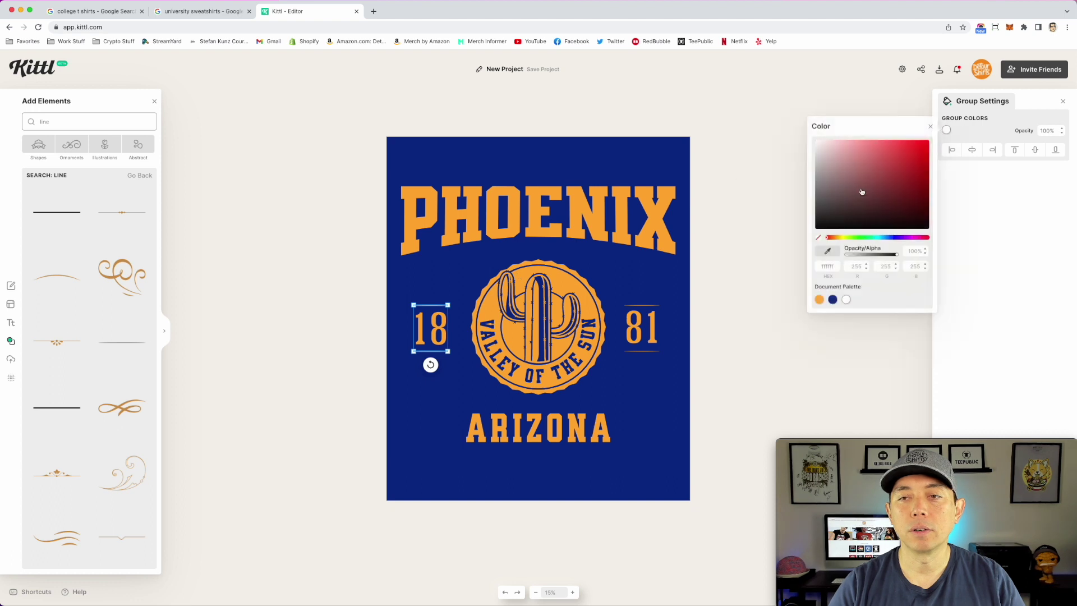
left_click(819, 300)
left_click(750, 232)
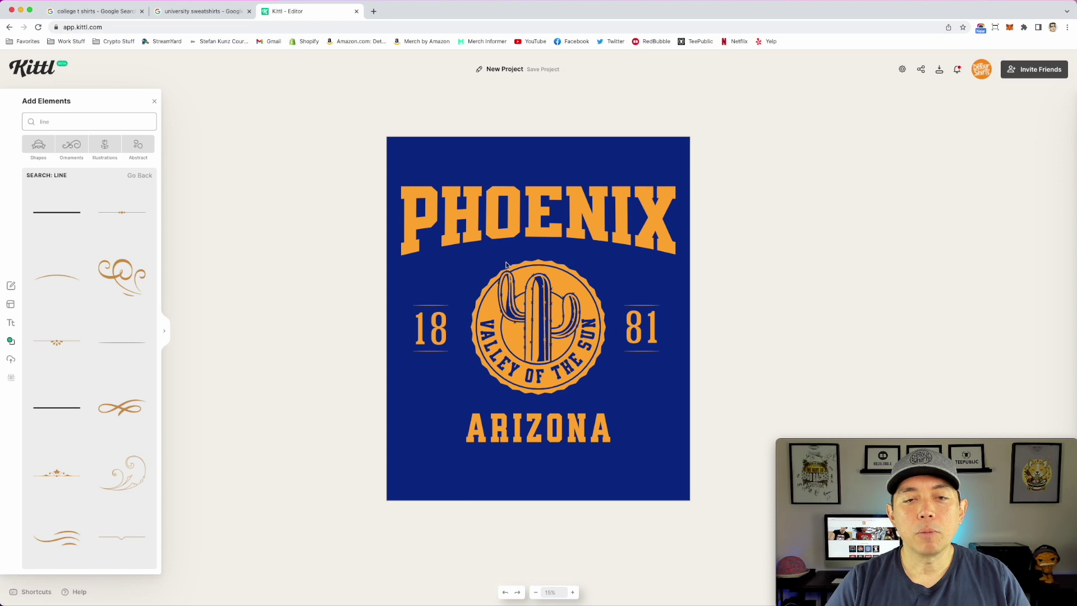
- Shrink the cactus badge, center it just below PHOENIX, and move ARIZONA up close beneath it
left_click(542, 300)
left_click(732, 256)
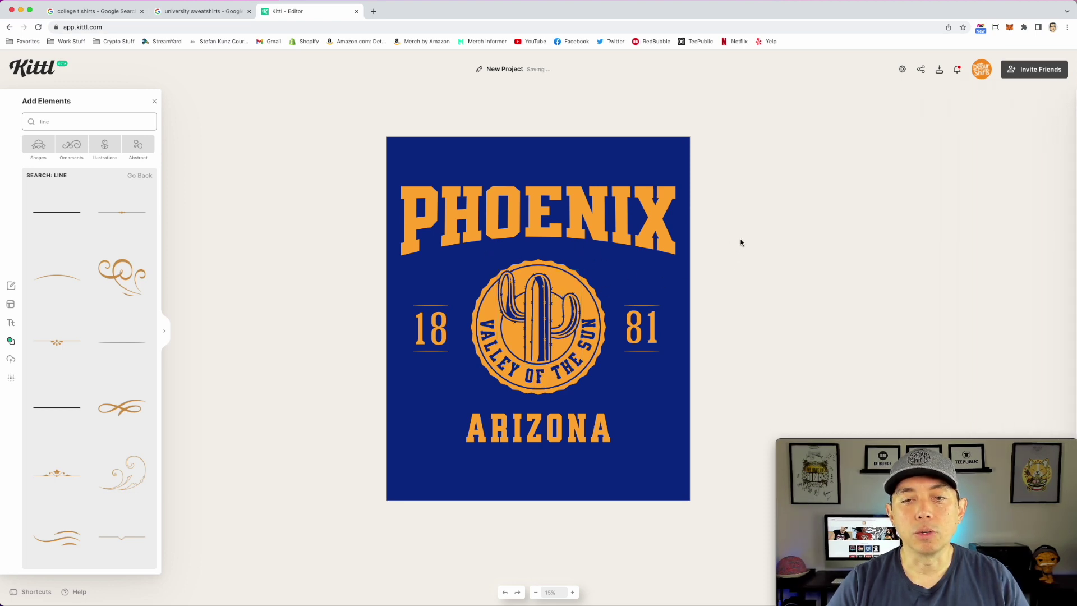
left_click_drag(736, 241, 457, 411)
left_click(654, 306)
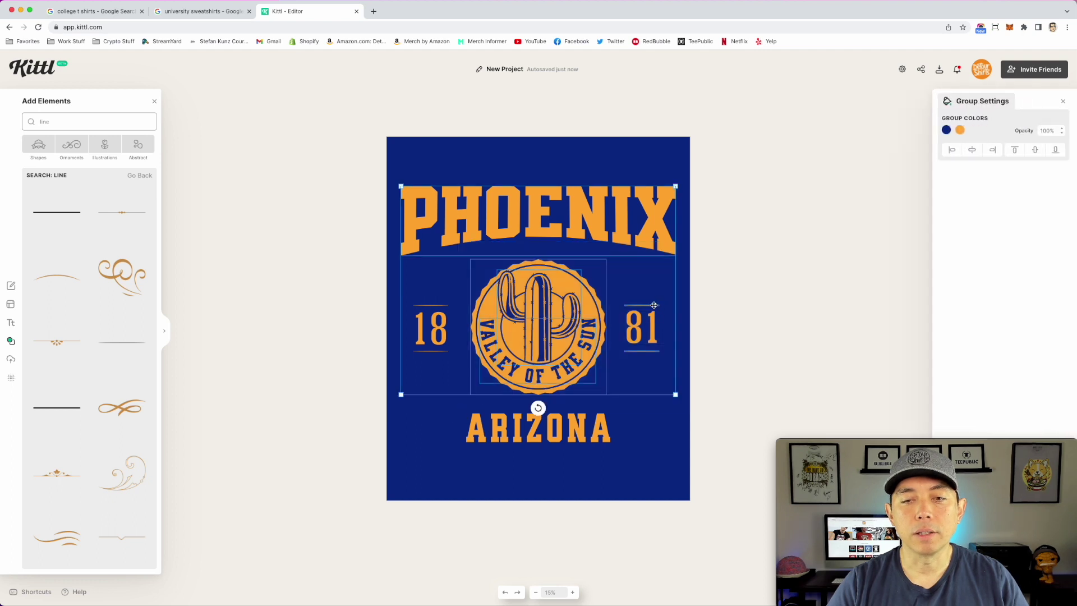
left_click(670, 218)
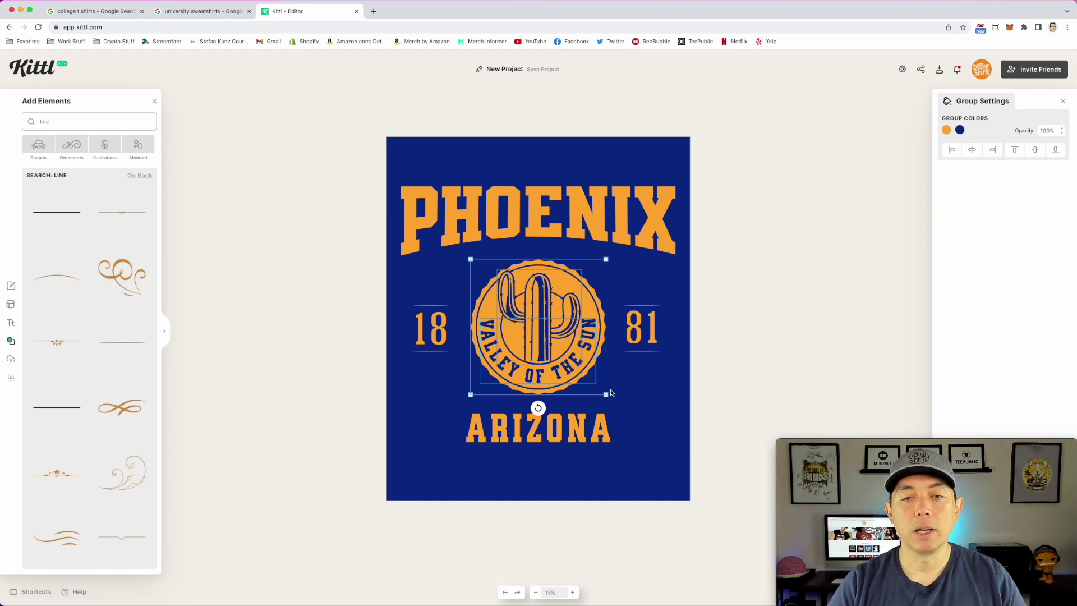
left_click_drag(606, 394, 578, 368)
left_click_drag(533, 325, 548, 320)
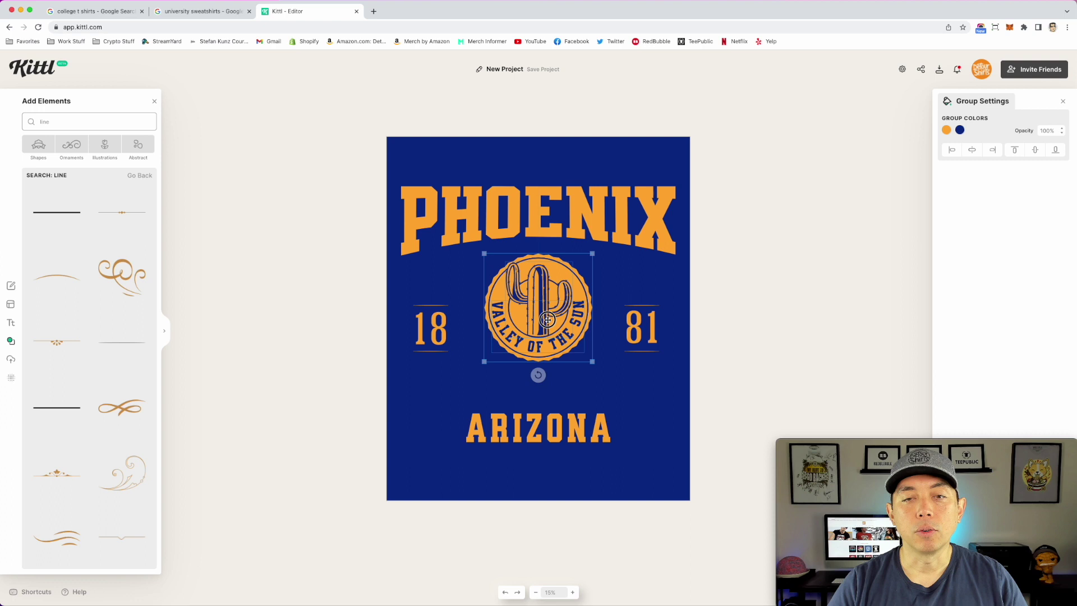
left_click(566, 395)
left_click_drag(565, 394, 566, 385)
- Group the 81 and the 18 each with their lines, and enlarge the 81 group toward the badge
left_click_drag(714, 286, 601, 369)
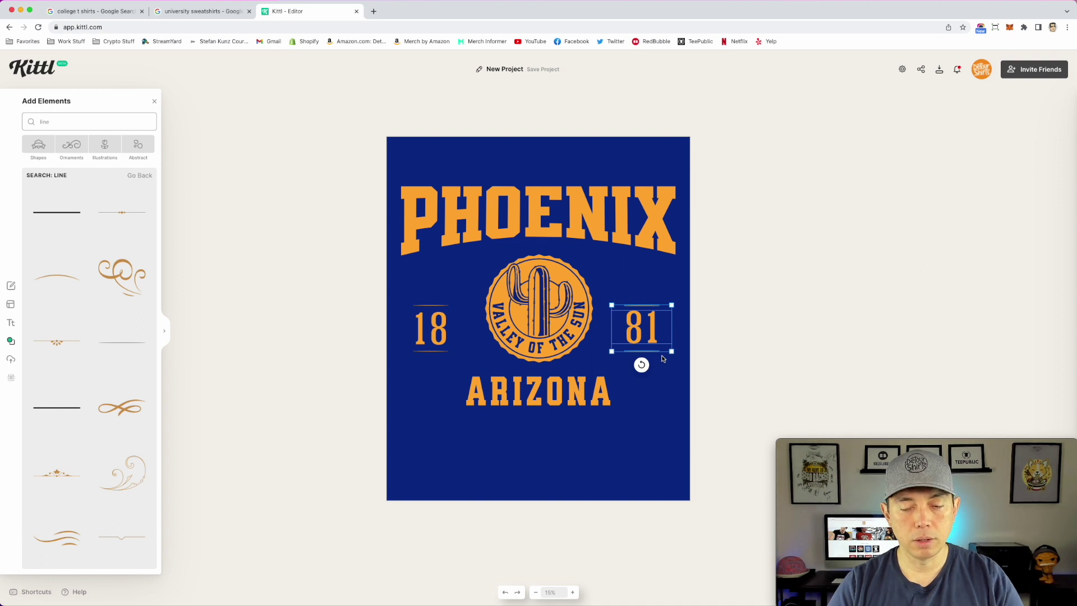
left_click_drag(360, 290, 462, 366)
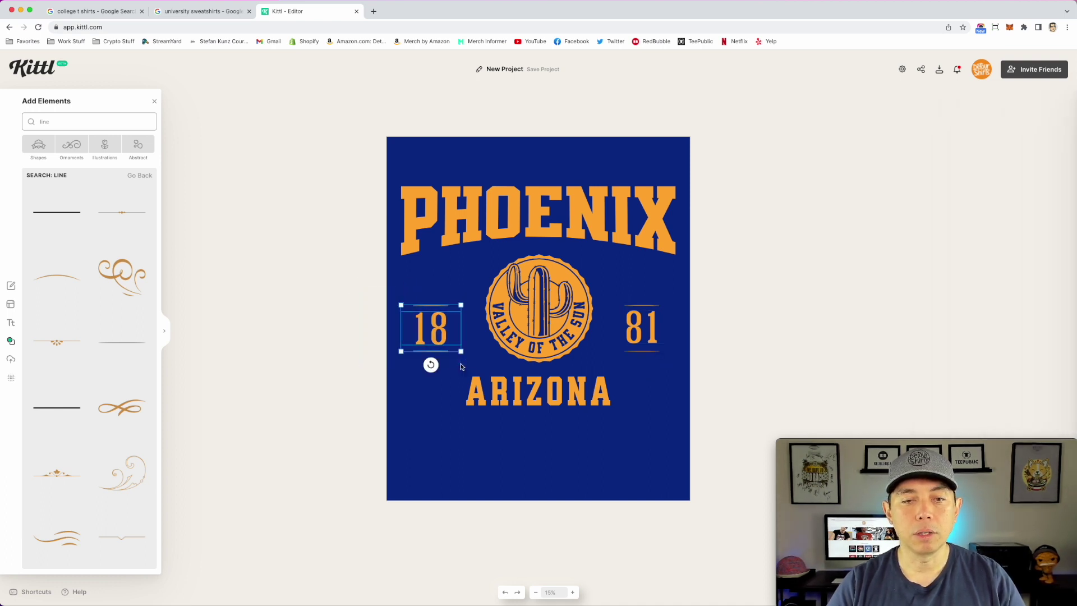
left_click(637, 317)
left_click_drag(672, 306, 641, 302)
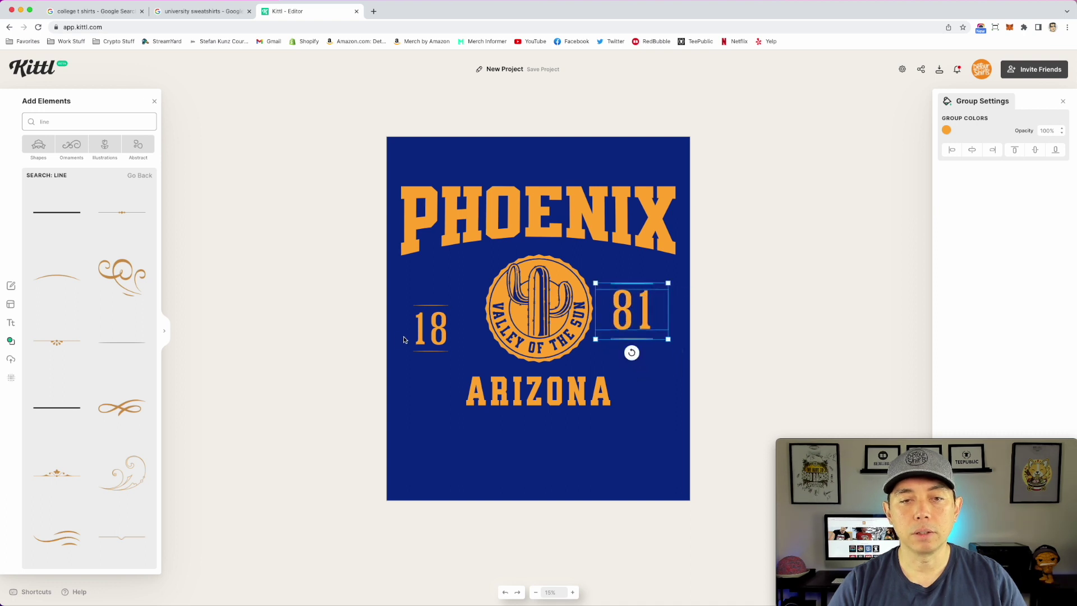
- Enlarge the 18 group to match the 81 group and place the two evenly on either side of the badge
left_click_drag(423, 332, 548, 331)
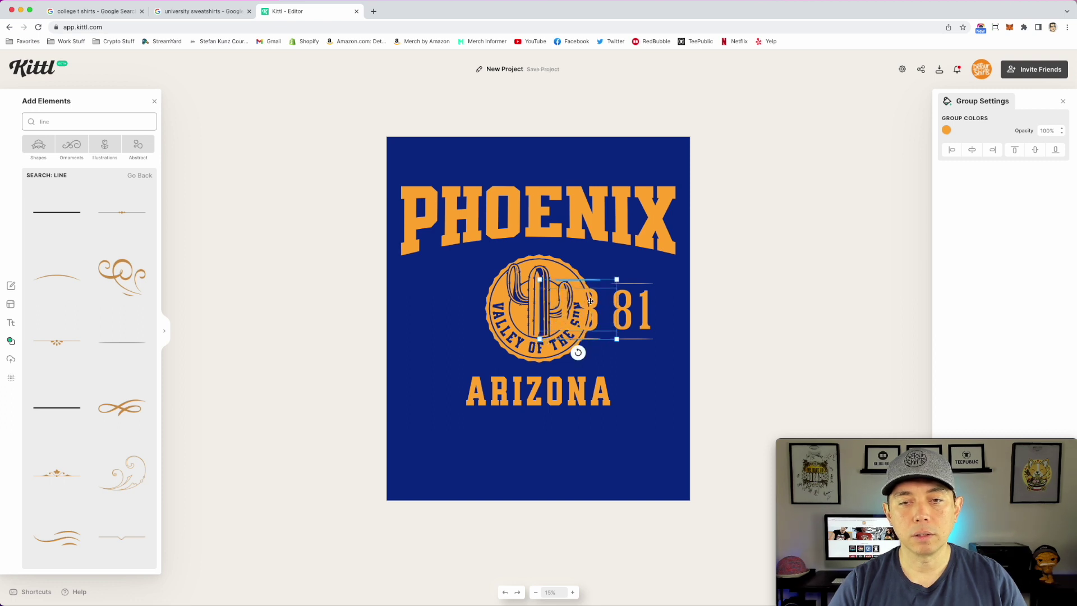
left_click_drag(540, 279, 543, 283)
left_click_drag(597, 306, 462, 305)
left_click_drag(624, 309, 621, 310)
left_click(738, 279)
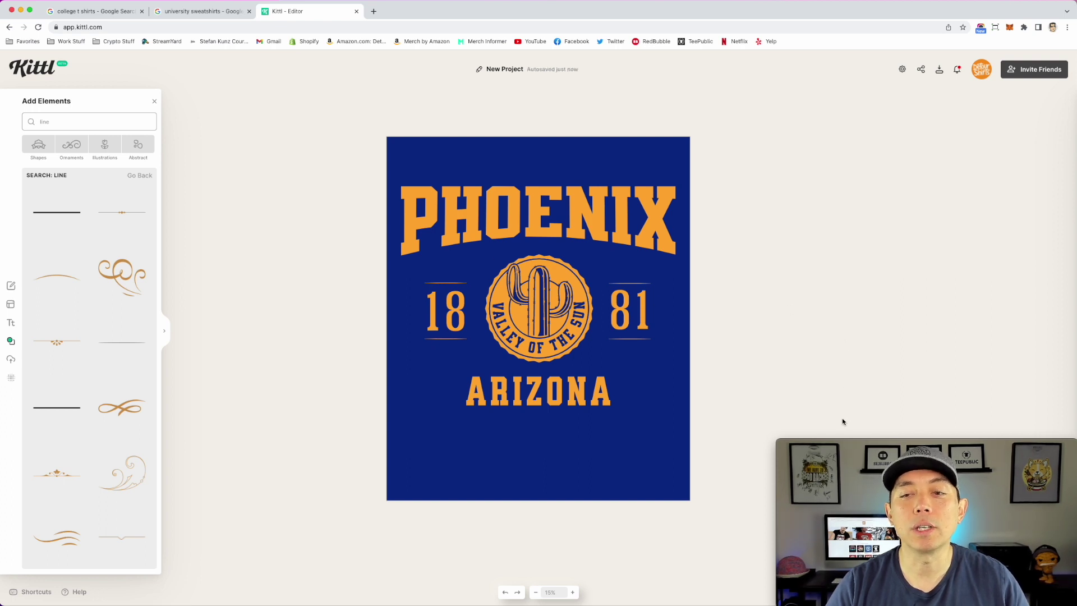
- Try white and a light orange, ffd597, in place of the document's orange
left_click(793, 445)
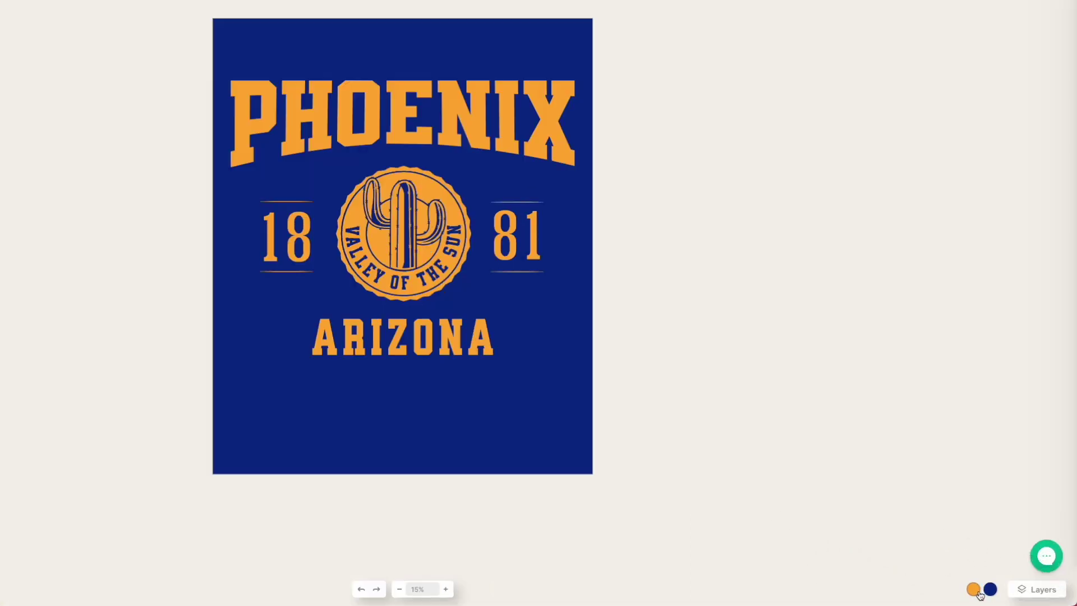
left_click(1000, 592)
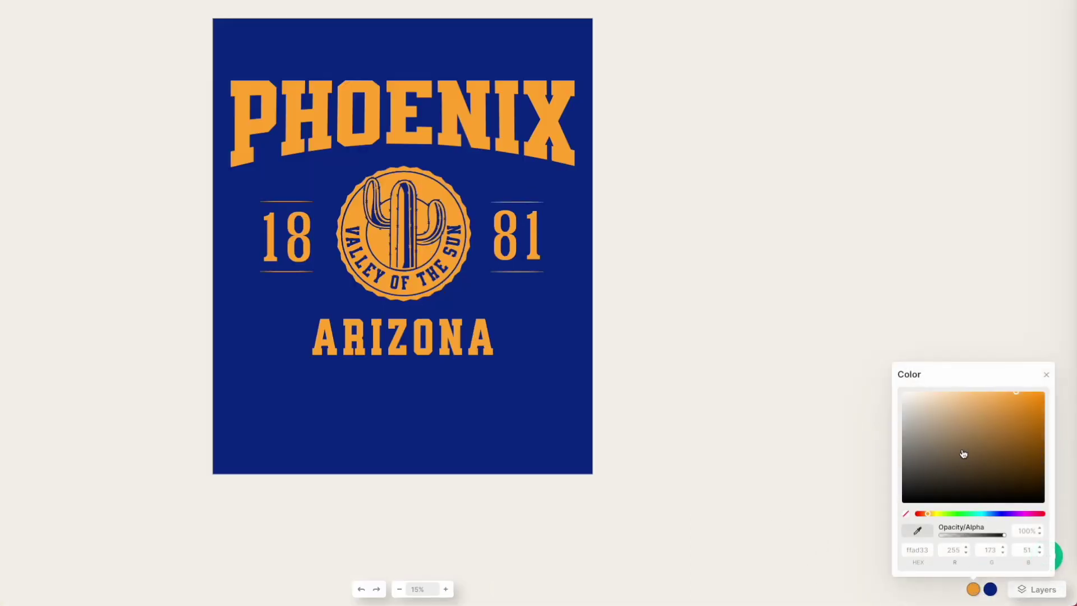
left_click_drag(933, 451, 882, 382)
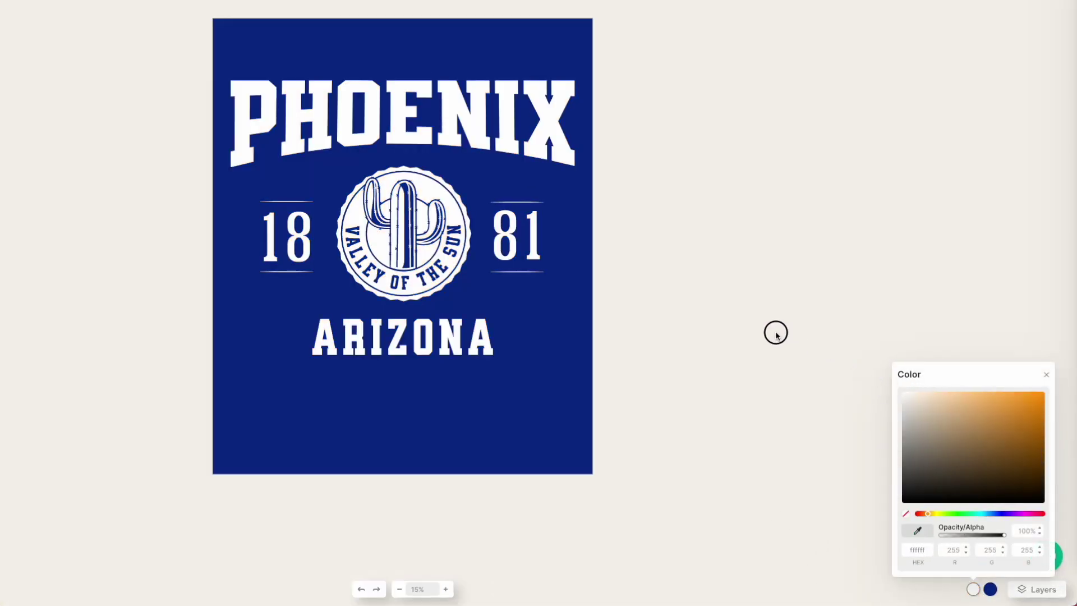
left_click_drag(914, 416, 962, 380)
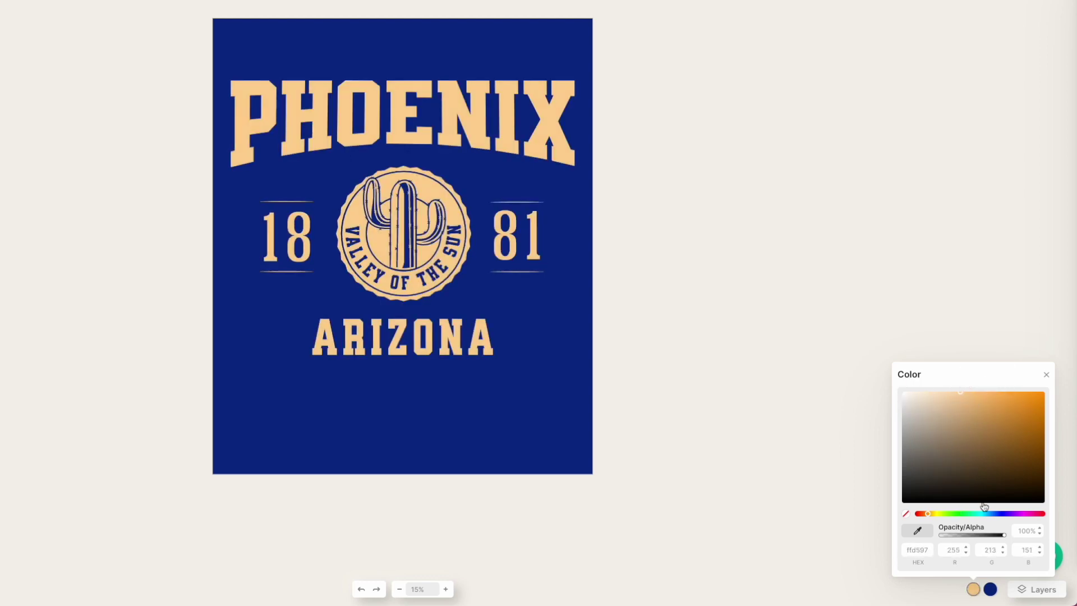
- Change the document's royal blue to red bd0606 and its light orange to white
left_click(991, 596)
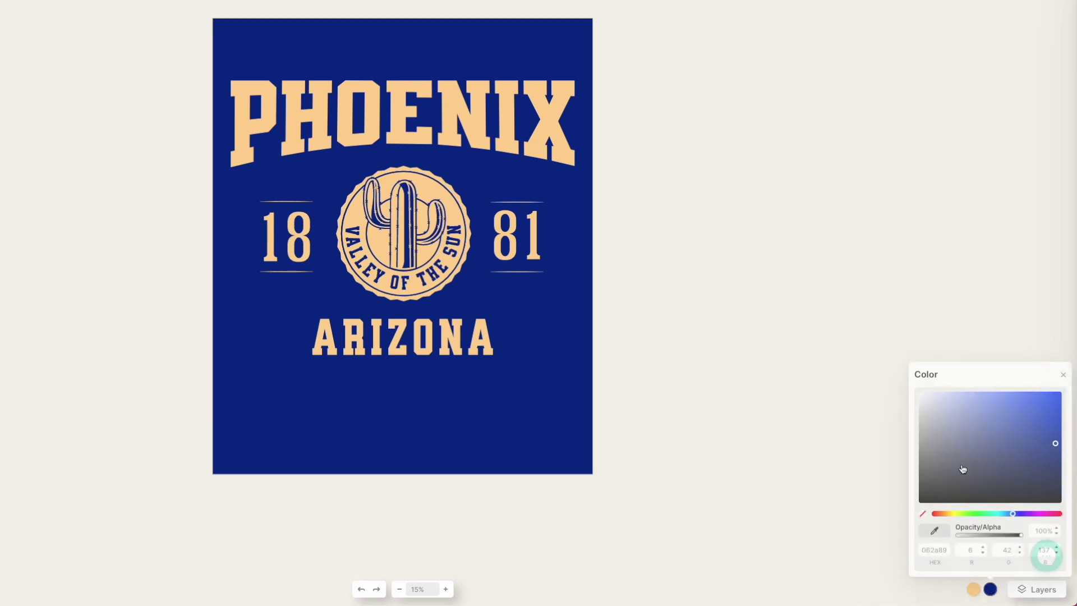
left_click_drag(1005, 437, 1057, 420)
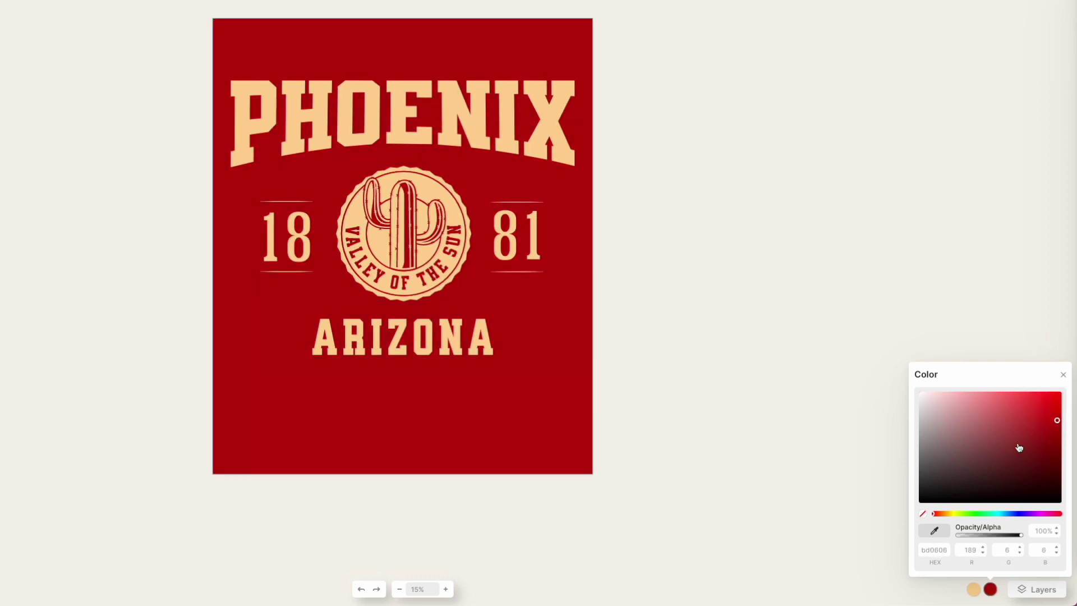
left_click(974, 590)
left_click_drag(926, 415, 864, 373)
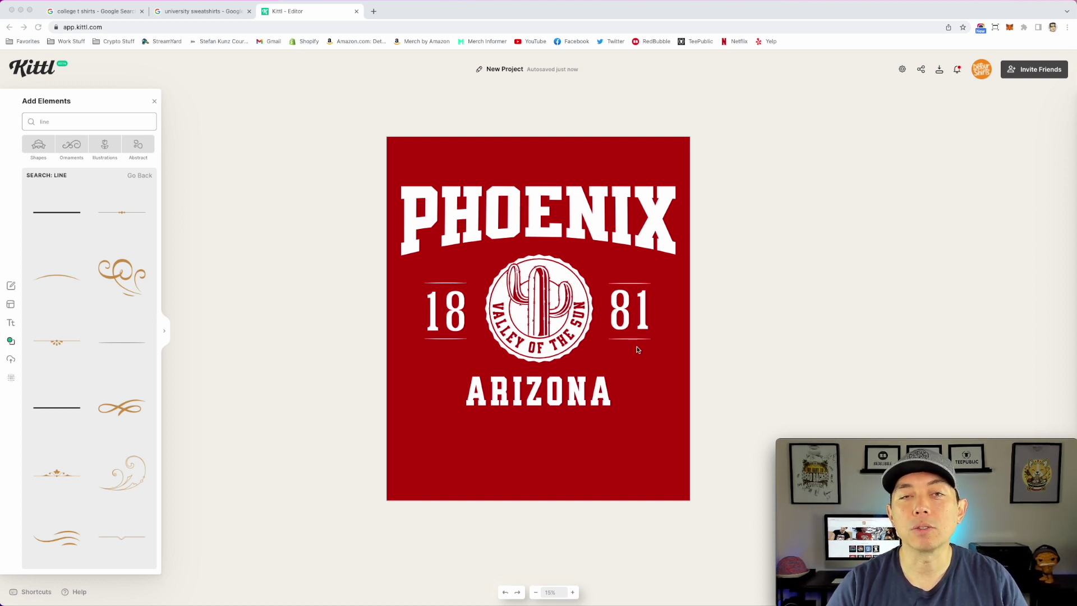
- Add the open leafy wreath with a star at its base from the Wreaths ornaments
left_click(67, 147)
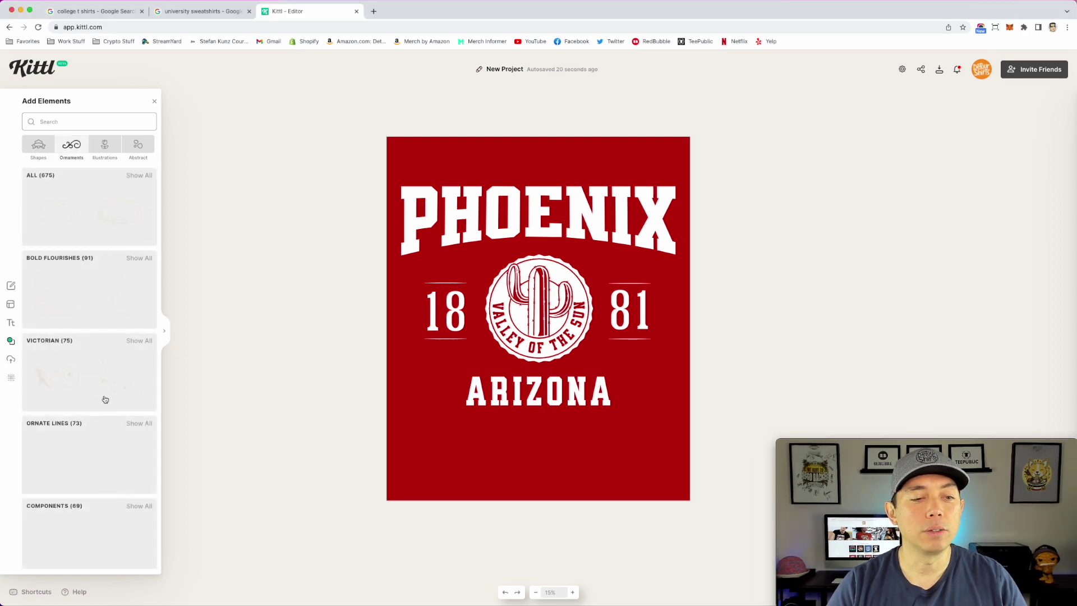
scroll(105, 398, "down", 10)
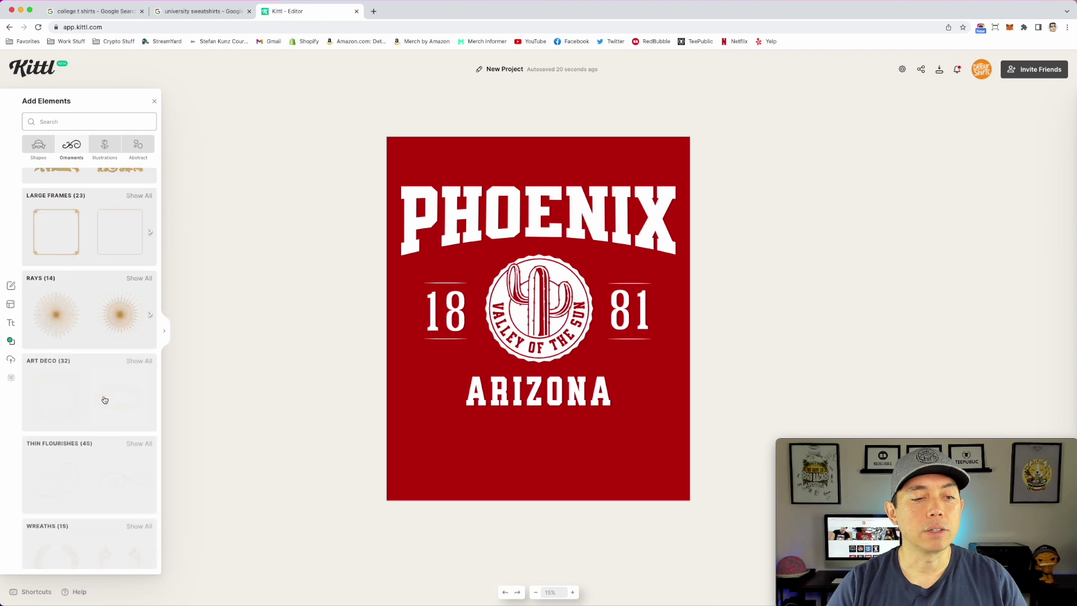
scroll(104, 399, "down", 1)
left_click(141, 490)
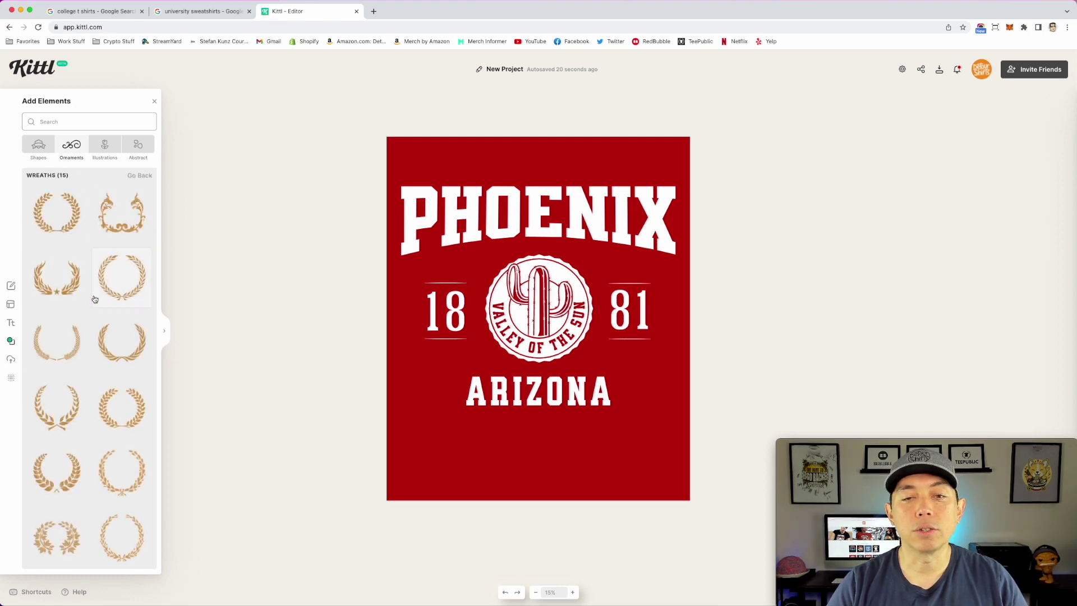
left_click(81, 288)
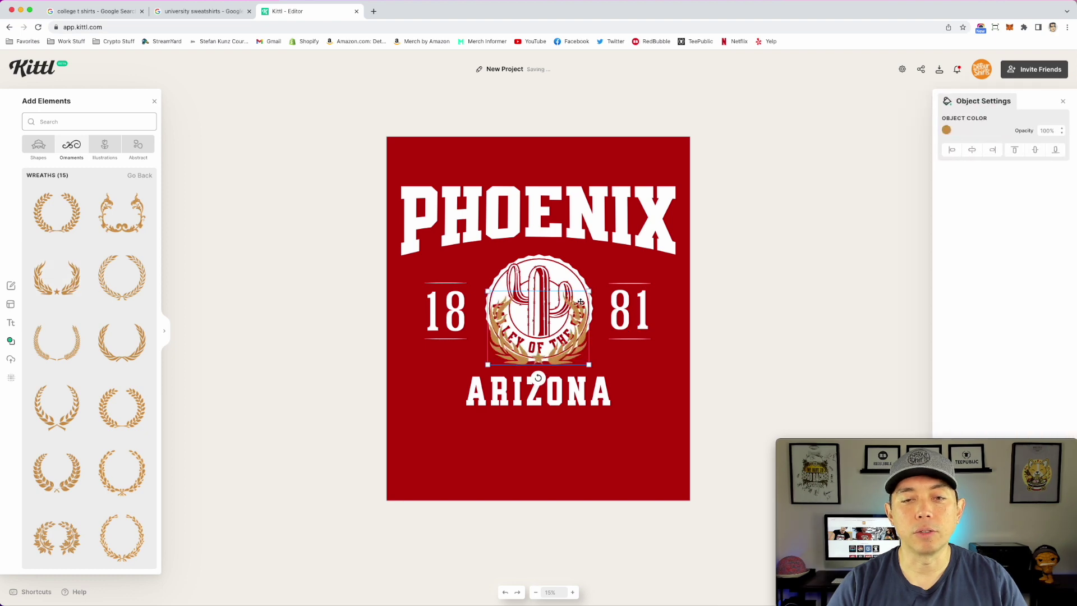
- Enlarge the wreath, center it around the cactus badge and recolor it white
left_click_drag(589, 291, 647, 255)
left_click_drag(613, 341, 586, 351)
left_click(947, 130)
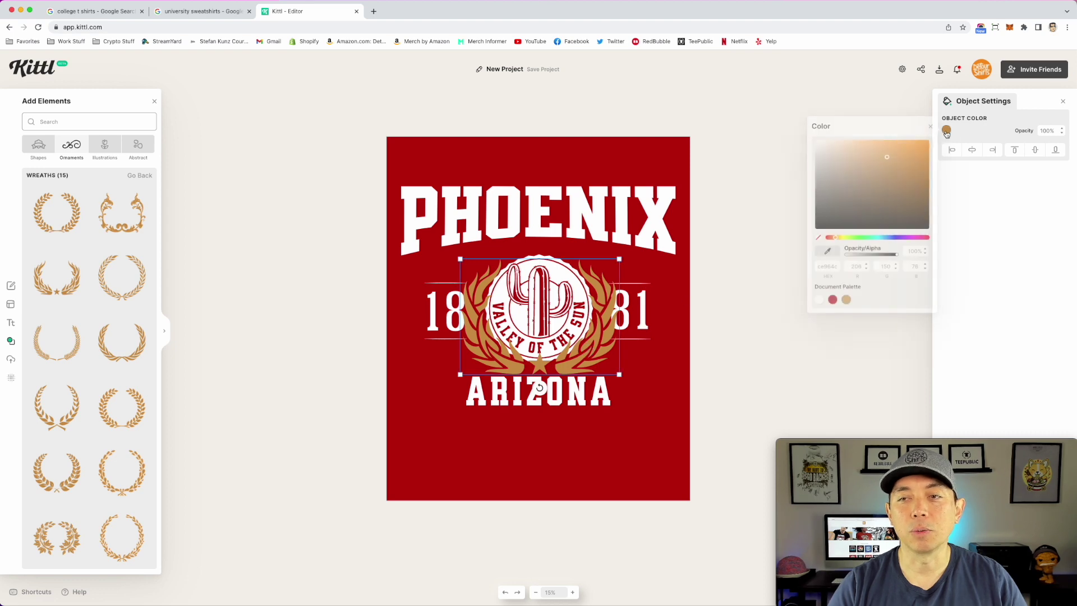
left_click(817, 142)
- Move the 81 and 18 groups outward and slightly down to clear the wreath, and lower ARIZONA below it
left_click(630, 315)
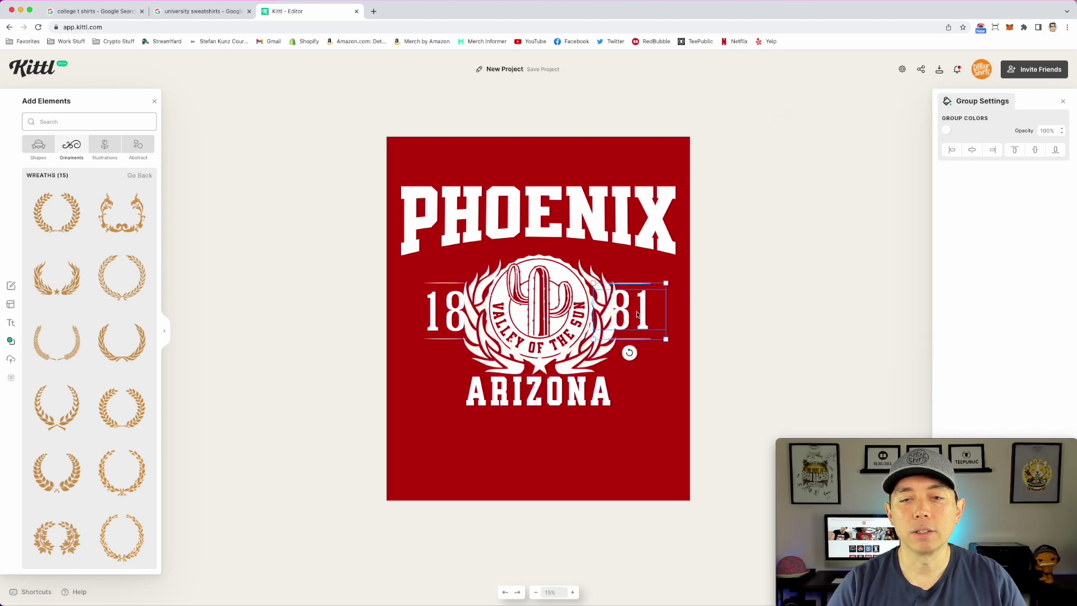
left_click_drag(642, 300, 661, 314)
left_click_drag(444, 316, 430, 330)
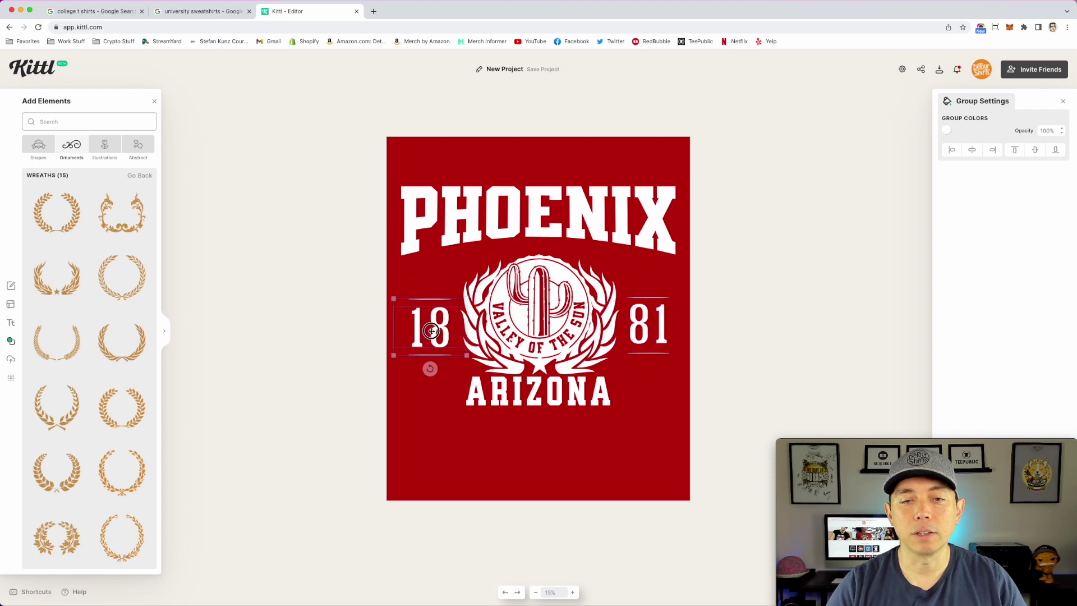
left_click_drag(545, 389, 545, 418)
- Shrink the cactus badge to sit centered inside the wreath above the star, and nudge ARIZONA slightly up
left_click(542, 348)
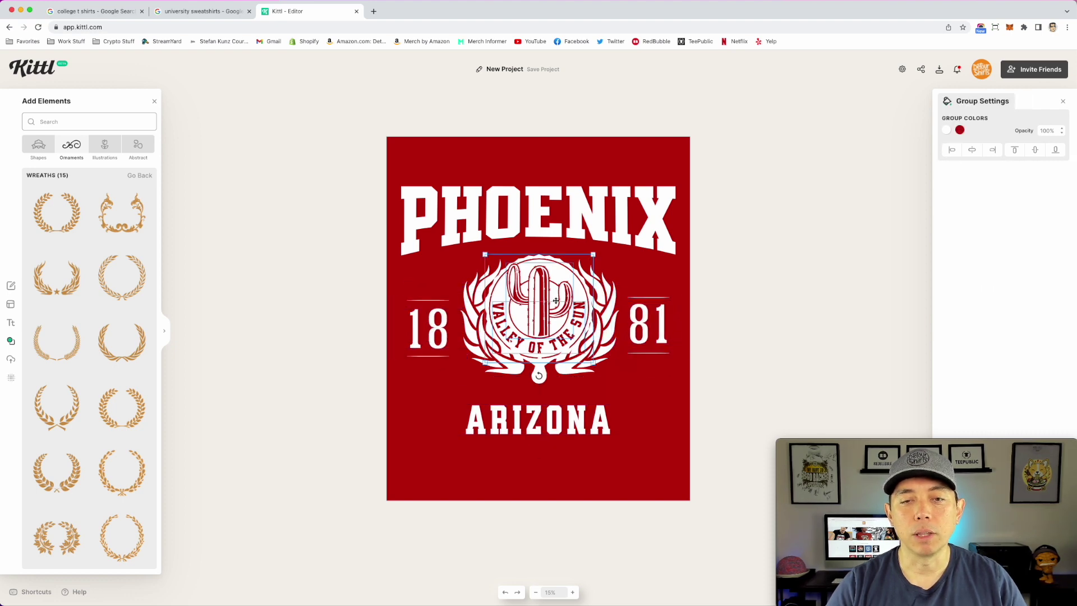
left_click_drag(591, 251, 581, 266)
left_click_drag(528, 324, 533, 318)
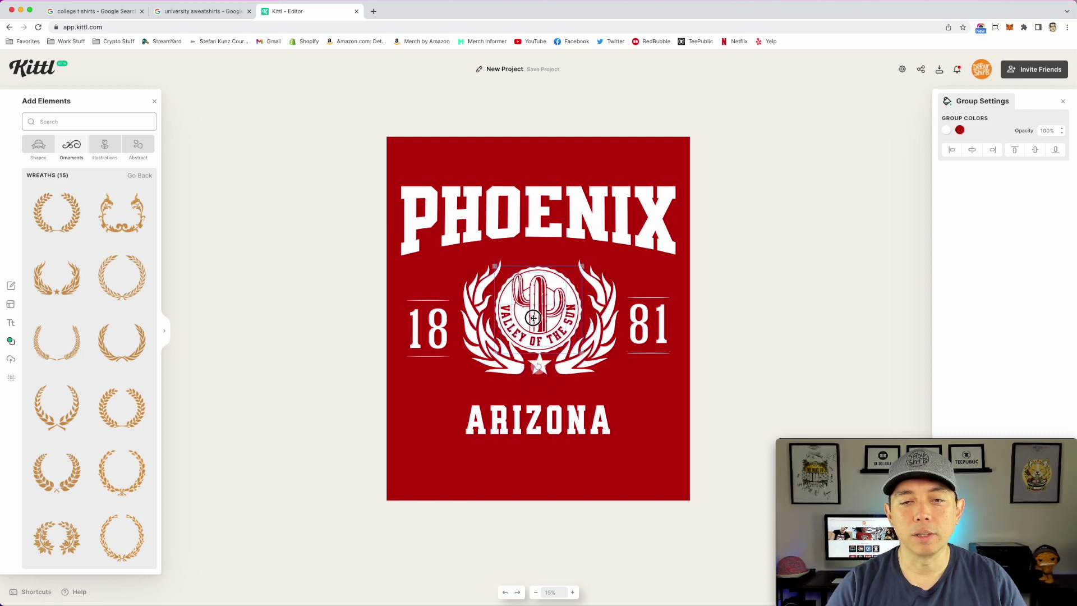
left_click(731, 265)
left_click(552, 312)
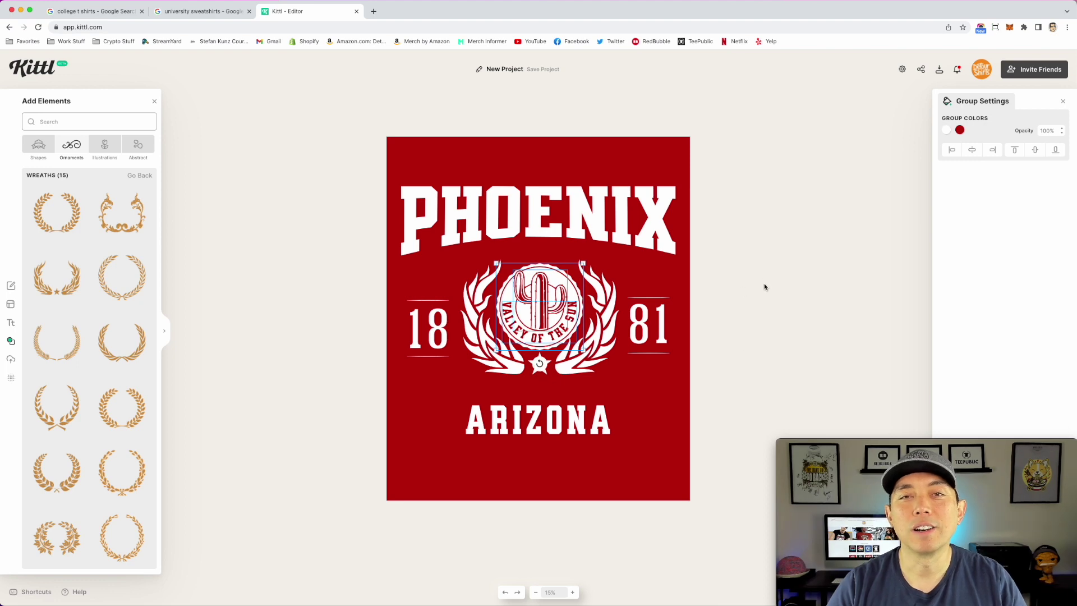
left_click_drag(585, 429, 586, 424)
left_click(776, 308)
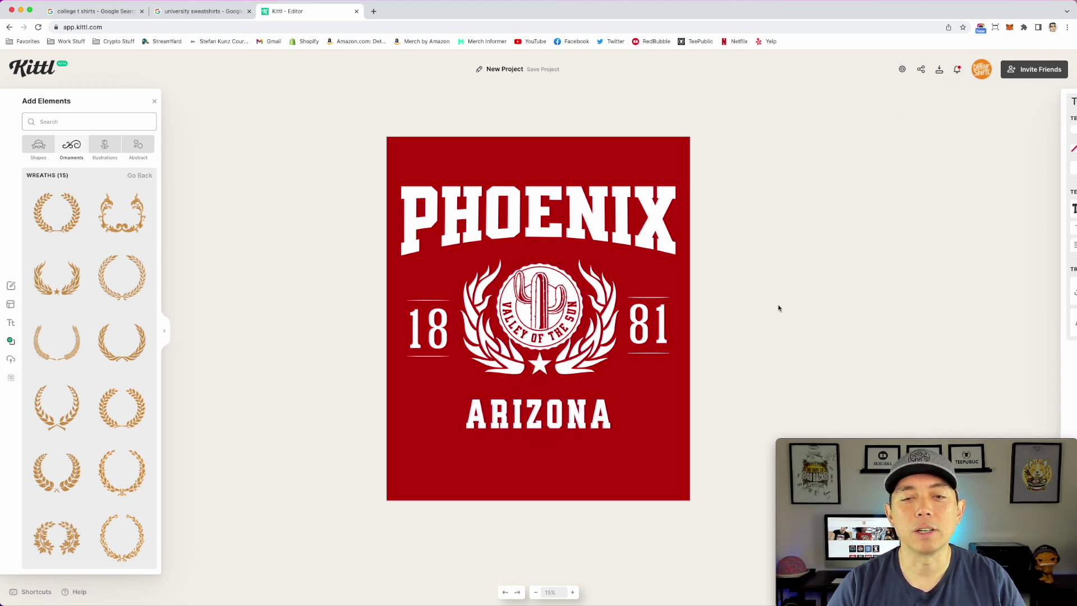